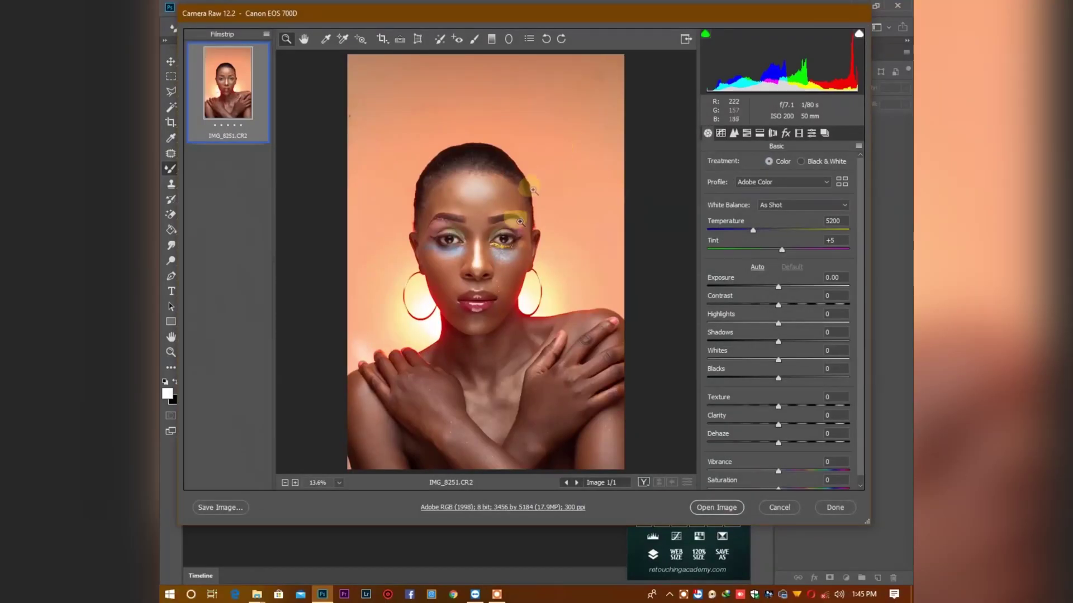
# Examine the raw portrait up close, checking the skin, eye makeup, lips and the bright background glow
pyautogui.click(485, 301)
pyautogui.click(485, 300)
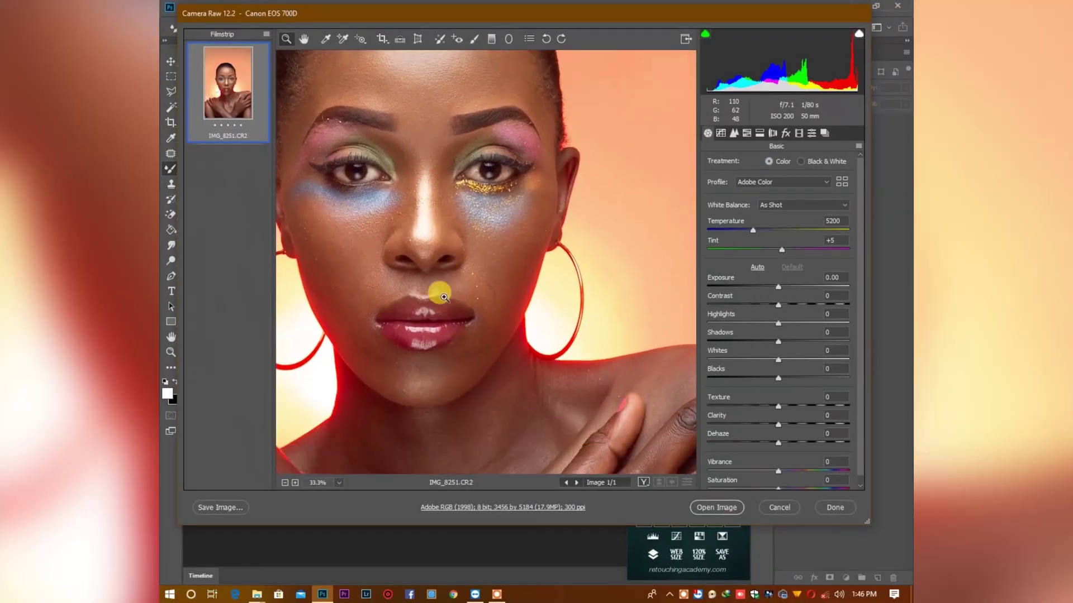
pyautogui.hotkey('ctrl', '-')
pyautogui.hotkey('ctrl', '-')
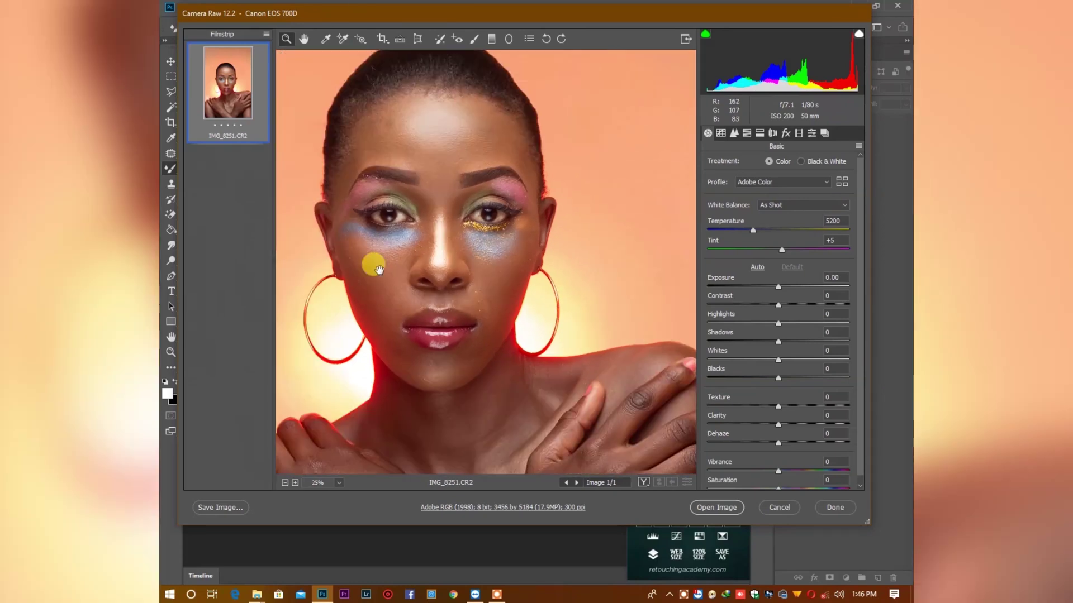
pyautogui.hotkey('ctrl', '+')
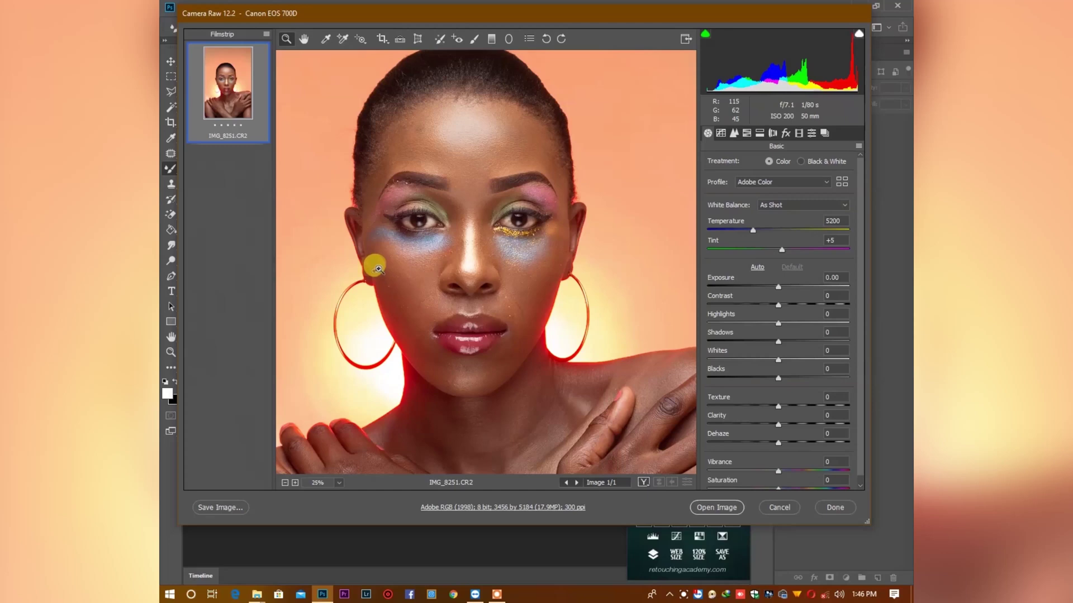
pyautogui.scroll(1, 447, 89)
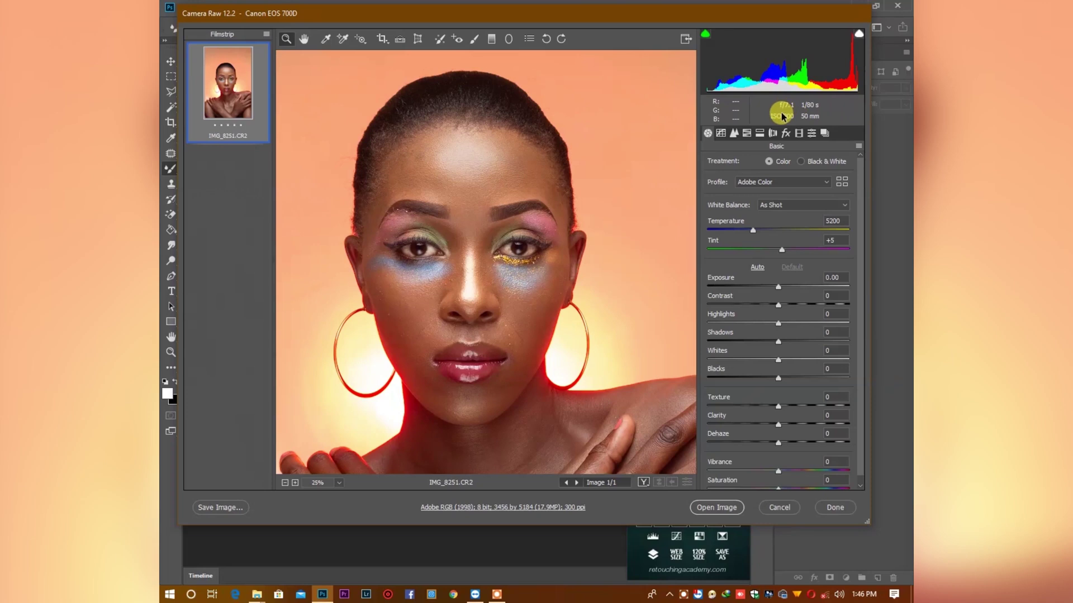
pyautogui.scroll(3, 441, 167)
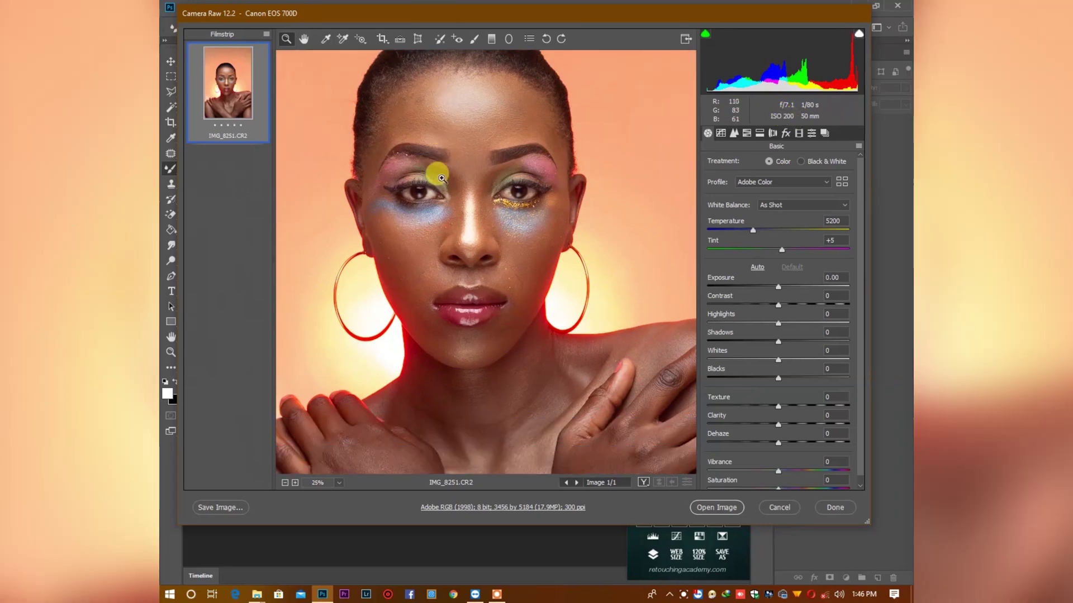
pyautogui.scroll(-5, 470, 224)
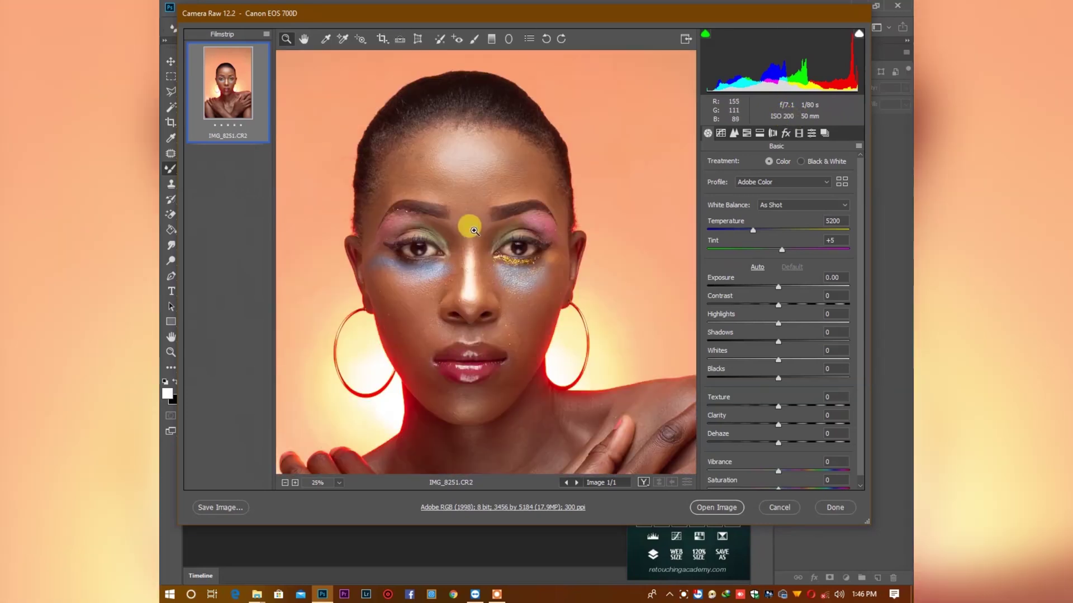
pyautogui.scroll(-1, 473, 230)
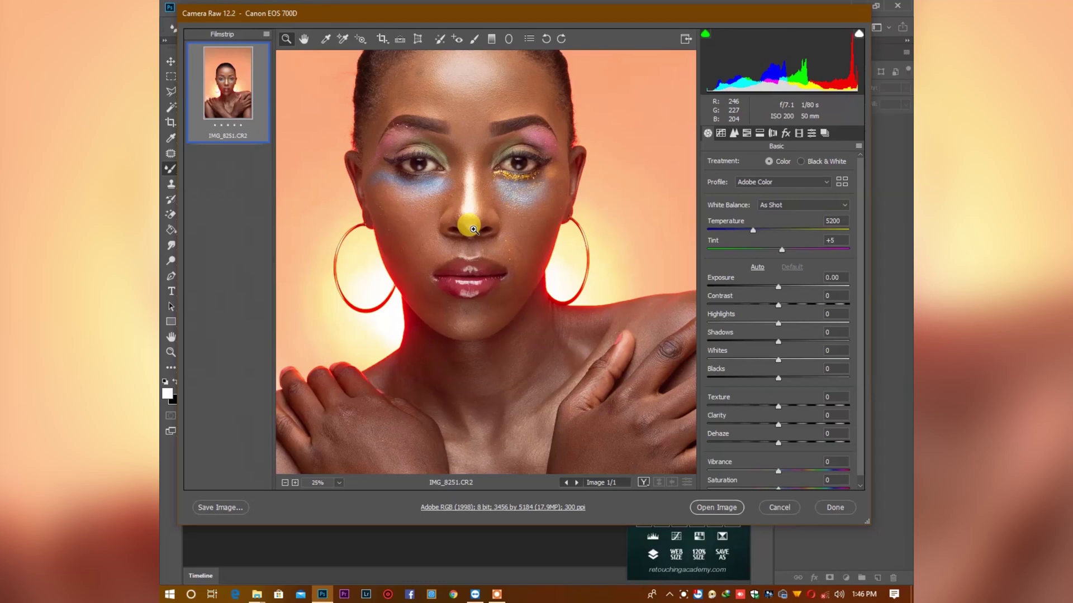
pyautogui.scroll(7, 473, 230)
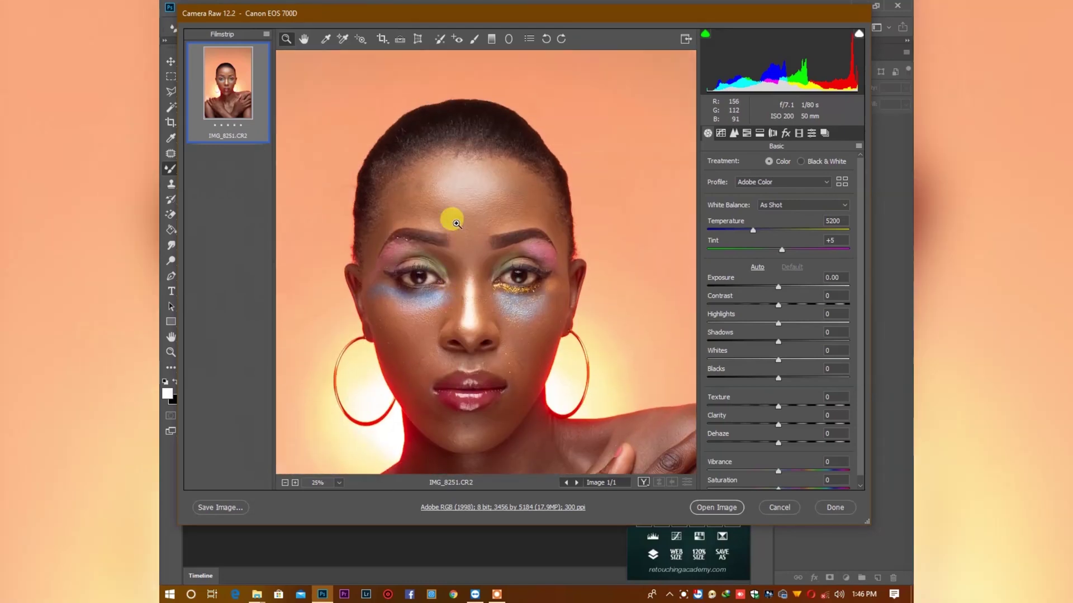
pyautogui.scroll(-6, 458, 232)
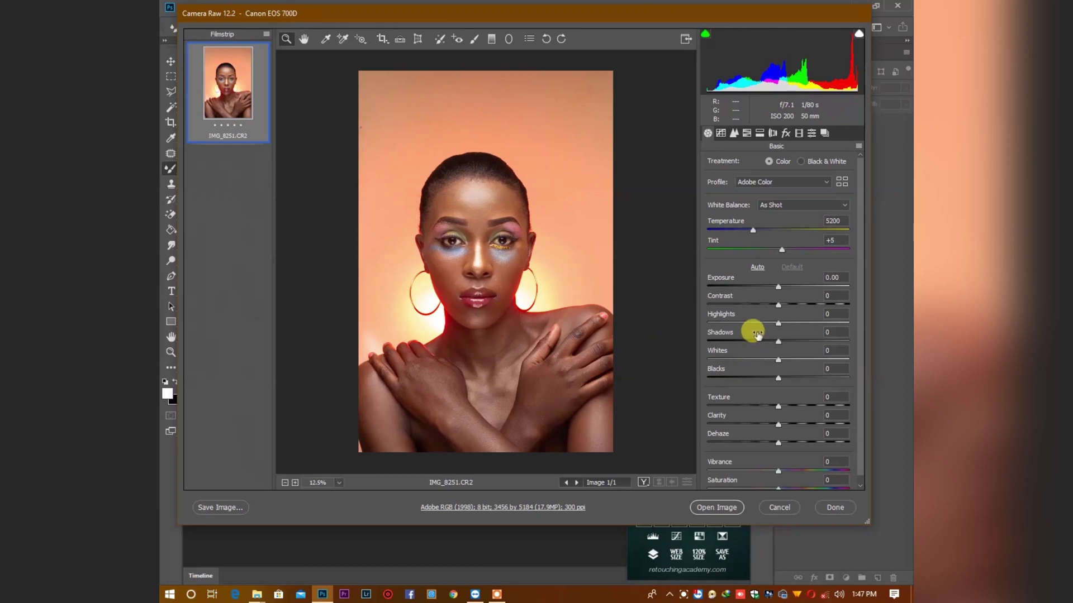
# Lower the raw photo's Highlights to -85 and open the image in Photoshop for retouching
pyautogui.moveTo(778, 323); pyautogui.dragTo(718, 324)
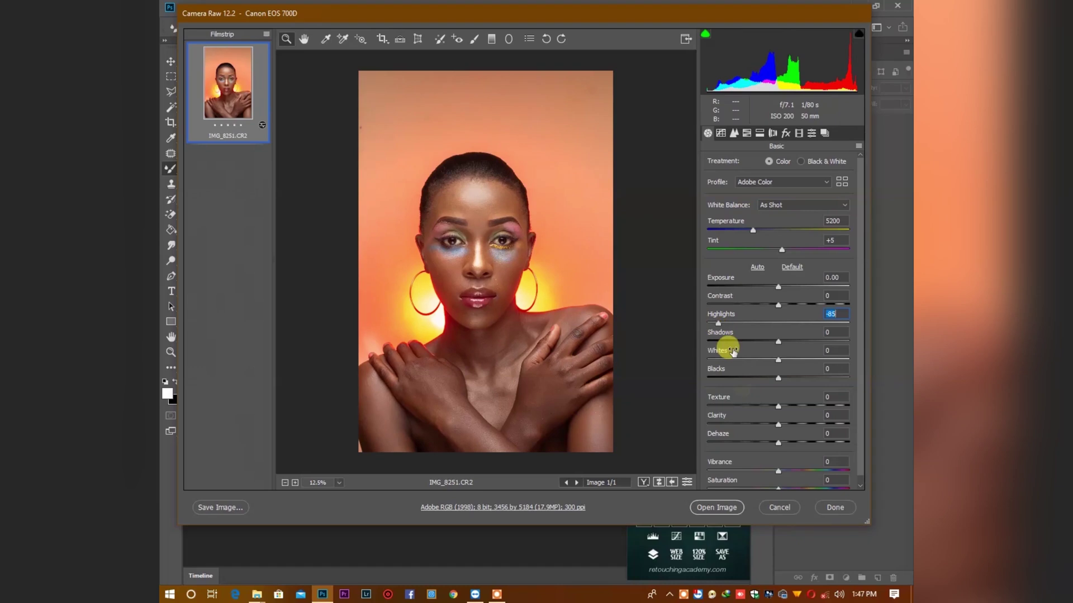
pyautogui.click(717, 508)
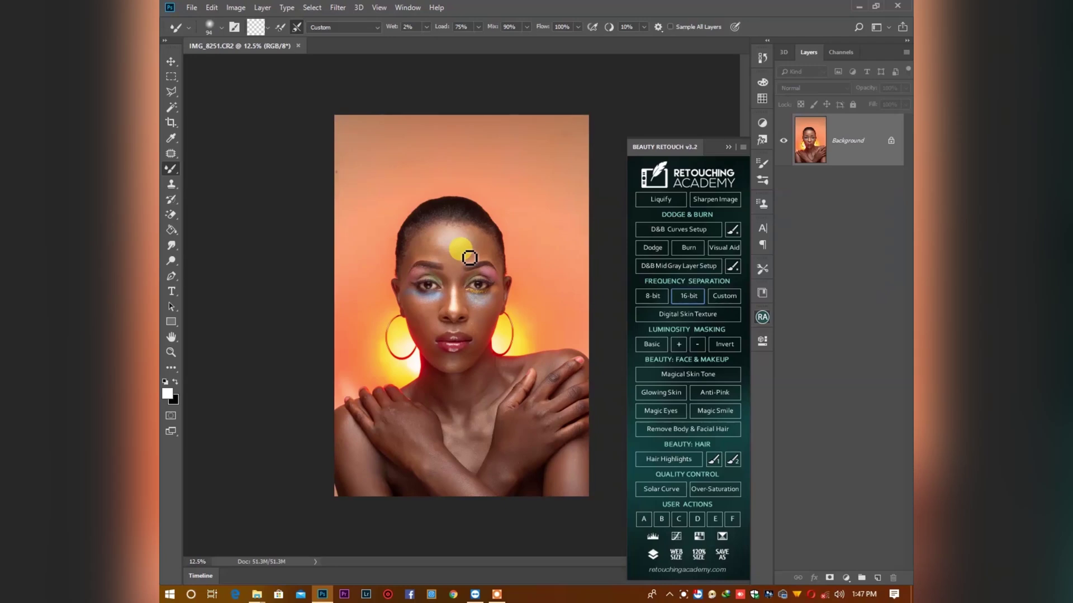
# Crop the portrait to the 4:5 (8:10) ratio, trimming the upper background and the area below the crossed arms
pyautogui.press('c')
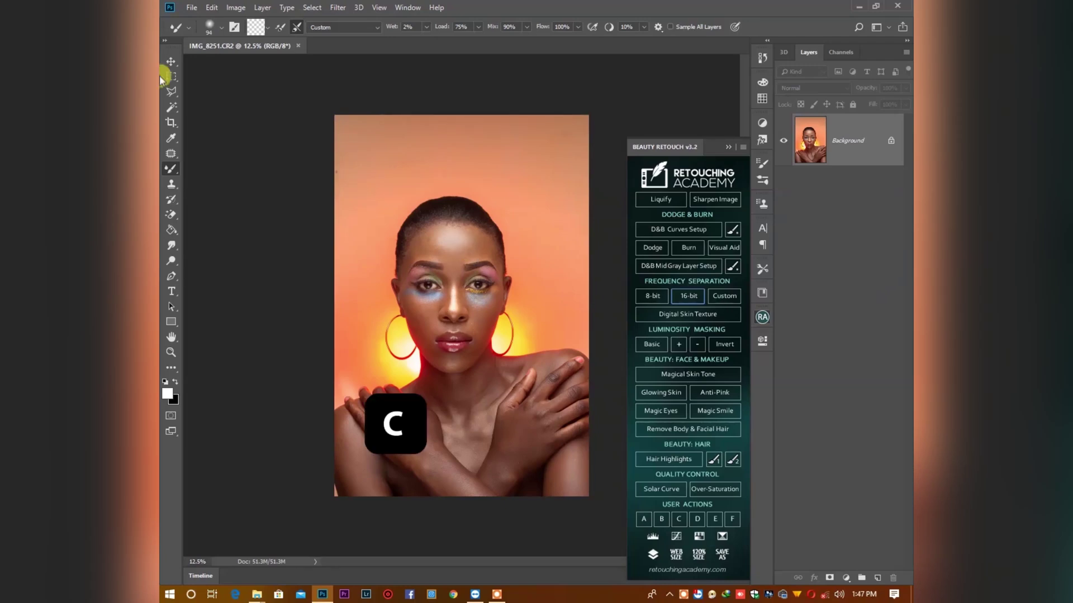
pyautogui.click(171, 123)
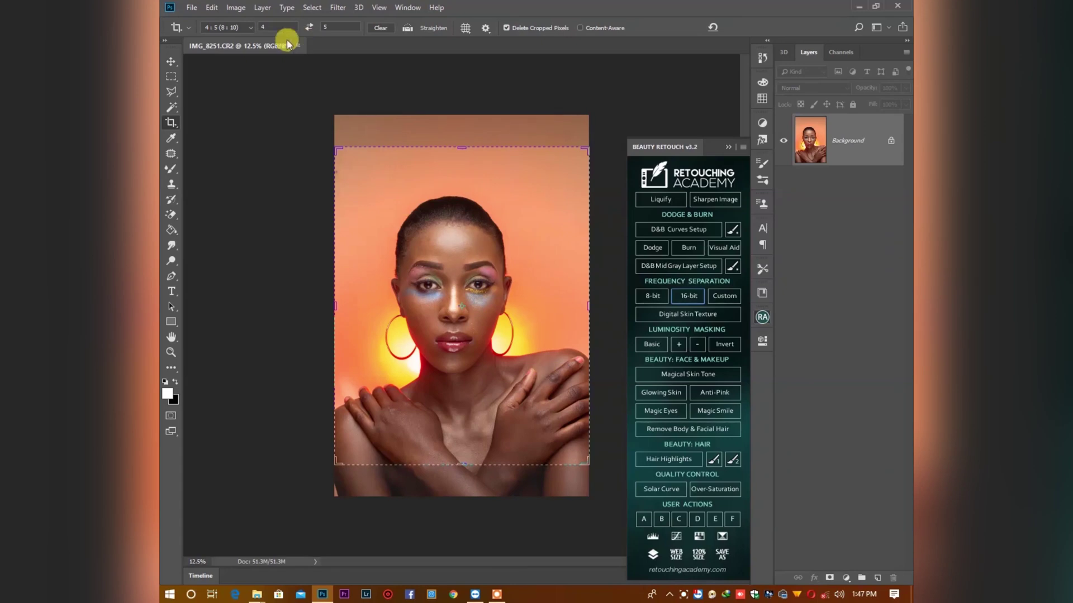
pyautogui.click(235, 28)
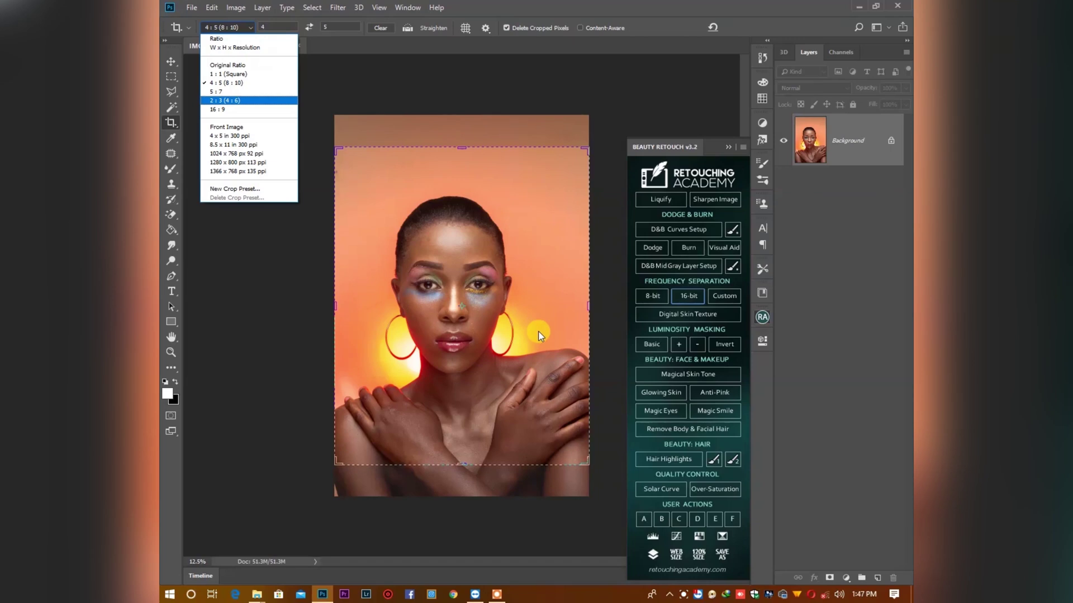
pyautogui.click(532, 349)
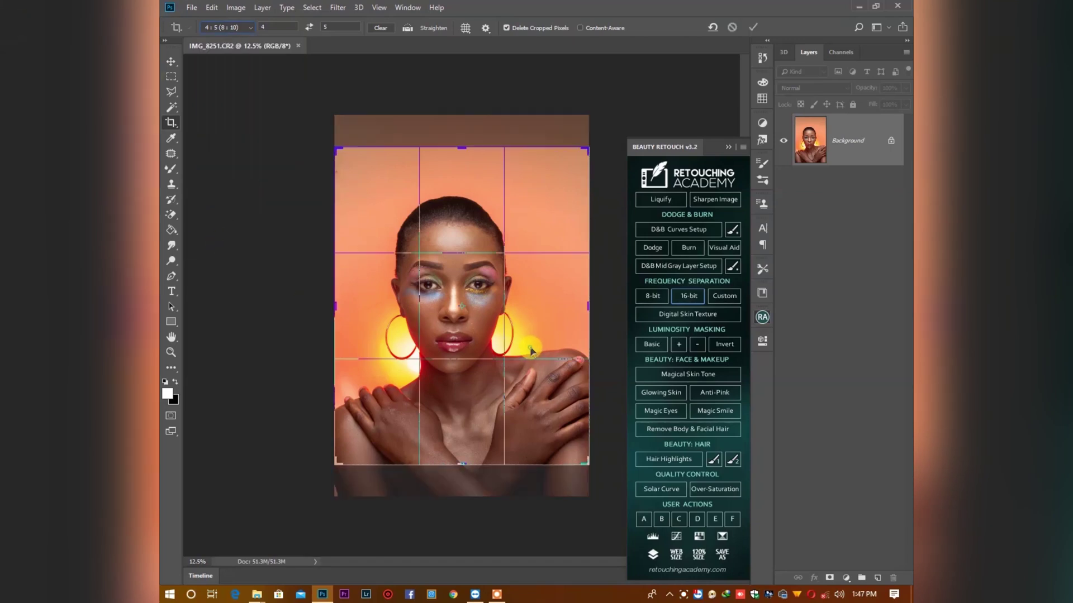
pyautogui.click(171, 60)
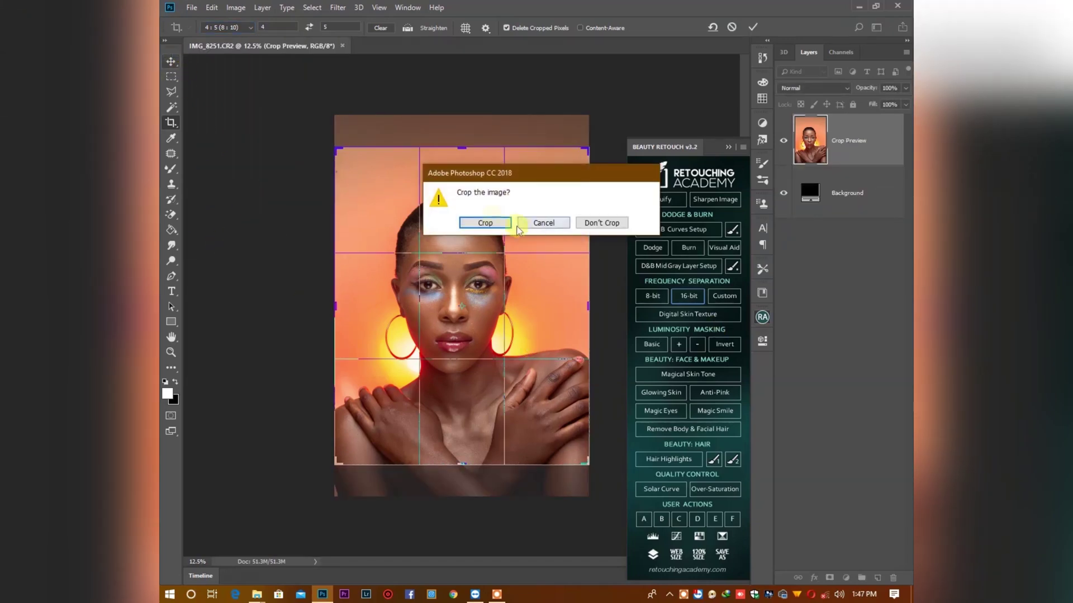
pyautogui.click(489, 220)
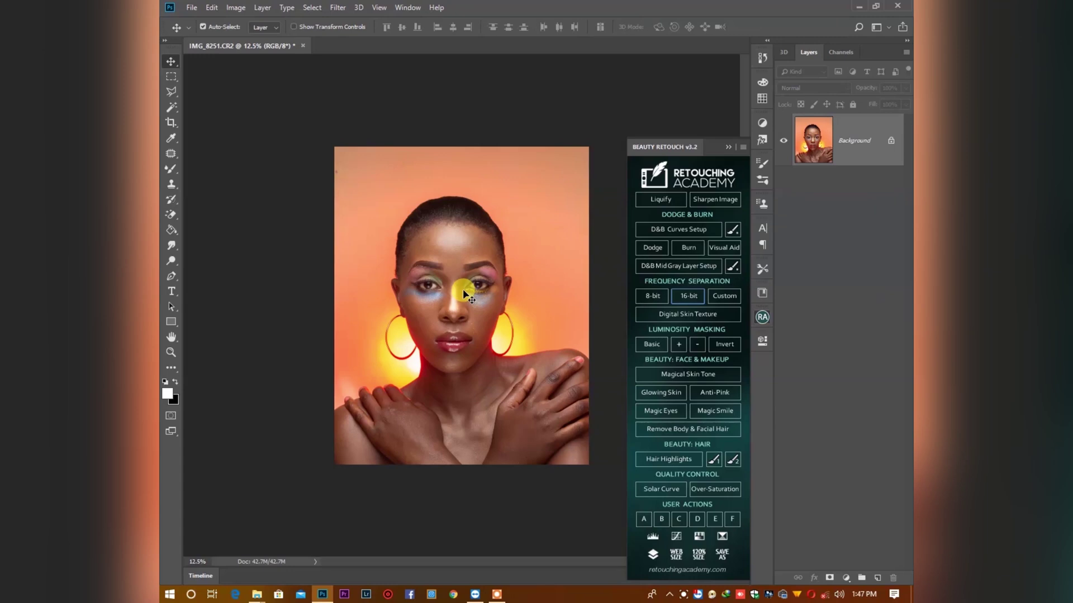
# Convert the image's colour depth to 16 Bits/Channel
pyautogui.scroll(-2, 463, 294)
pyautogui.scroll(3, 463, 294)
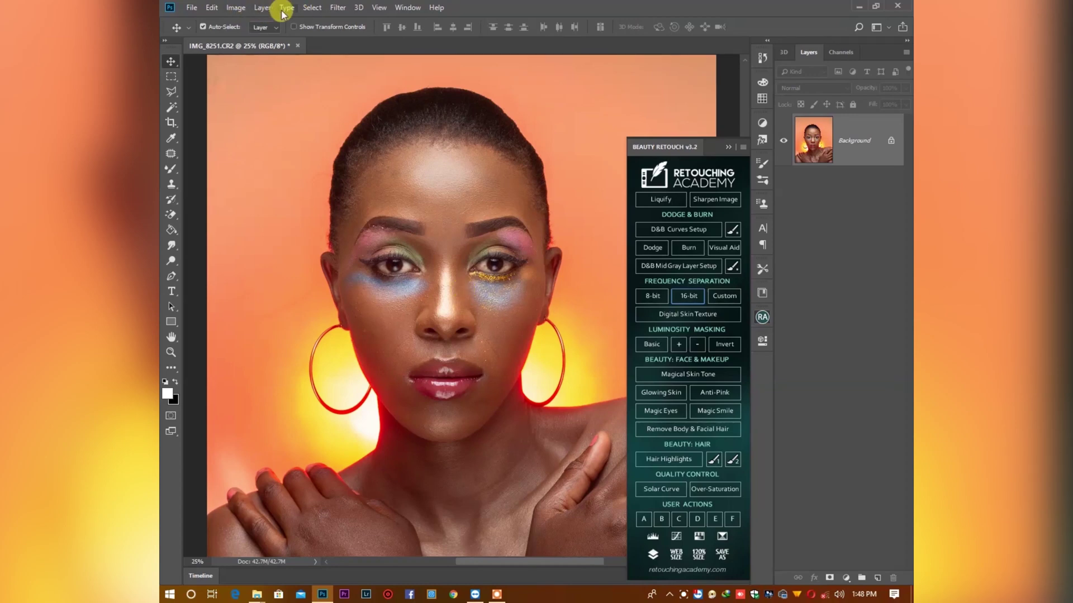
pyautogui.click(237, 10)
pyautogui.moveTo(268, 21)
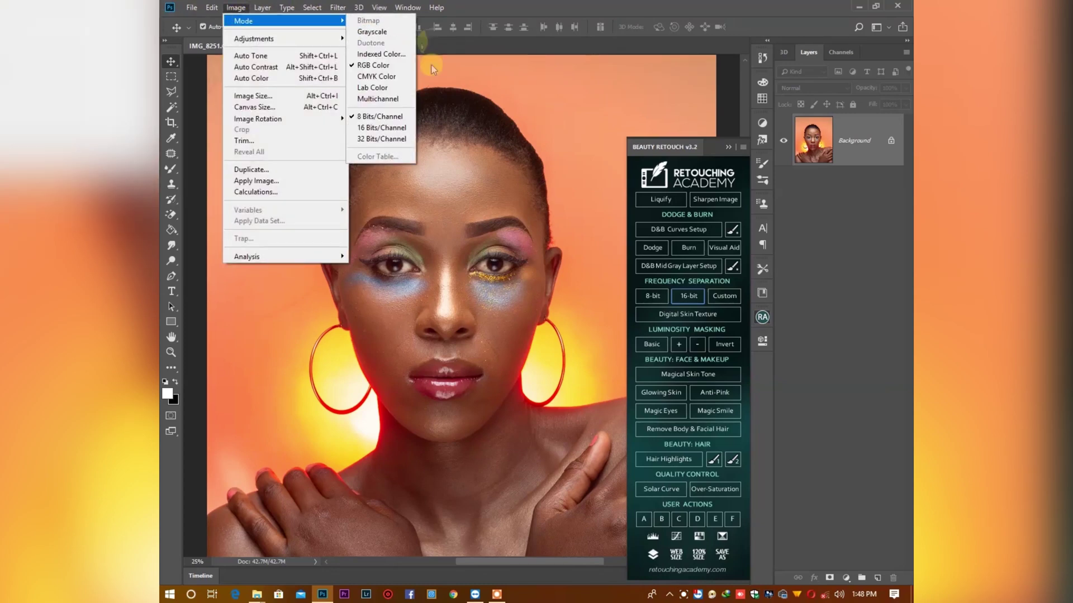
pyautogui.click(380, 133)
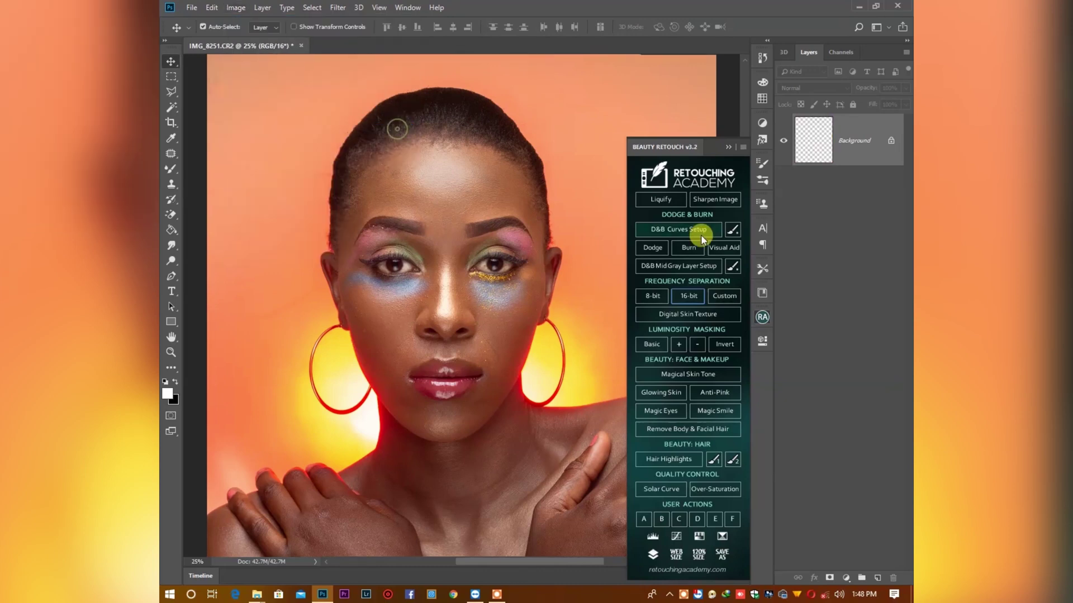
# Duplicate the Background layer to get a separate retouching layer
pyautogui.scroll(-1, 384, 348)
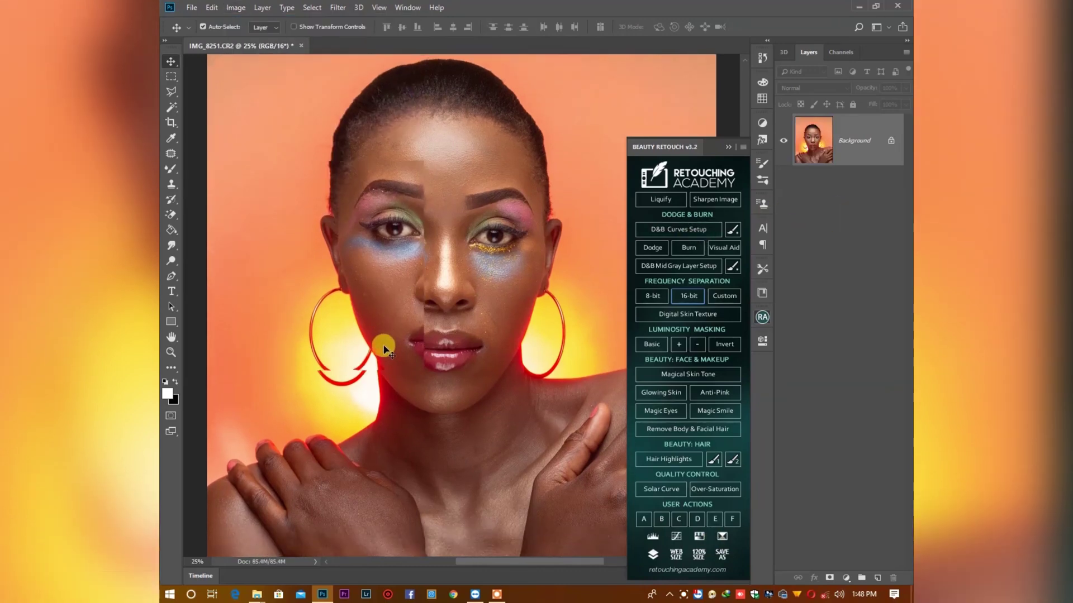
pyautogui.scroll(2, 384, 347)
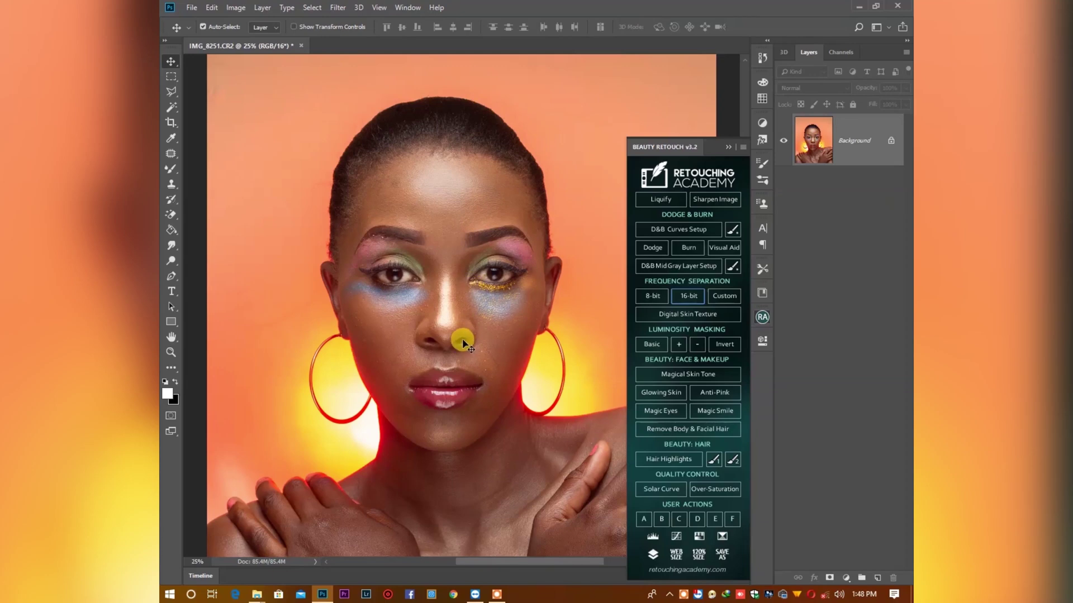
pyautogui.scroll(-2, 447, 307)
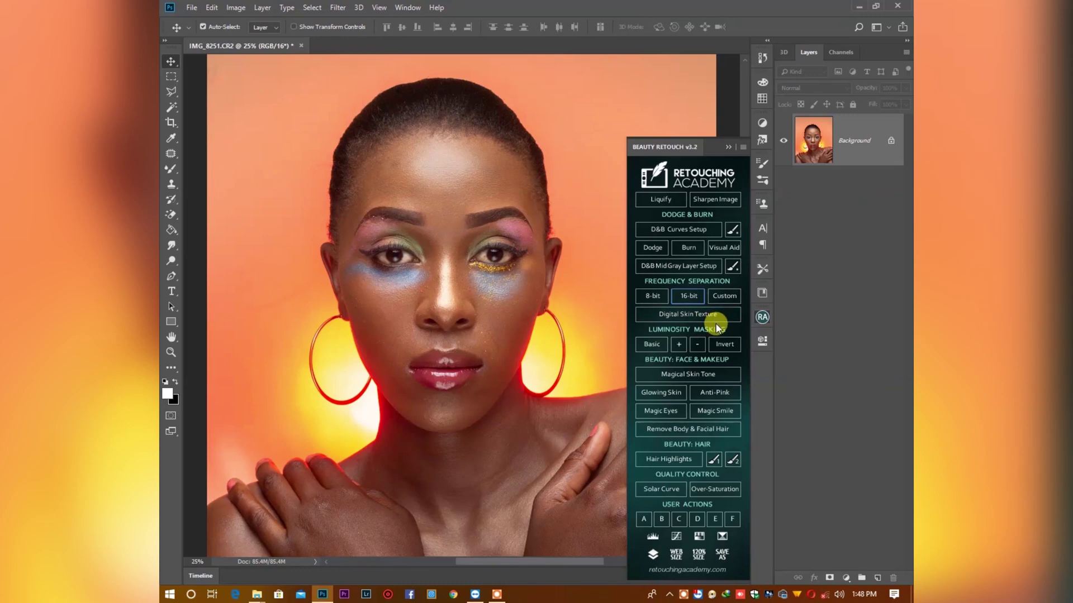
pyautogui.hotkey('ctrl', 'j')
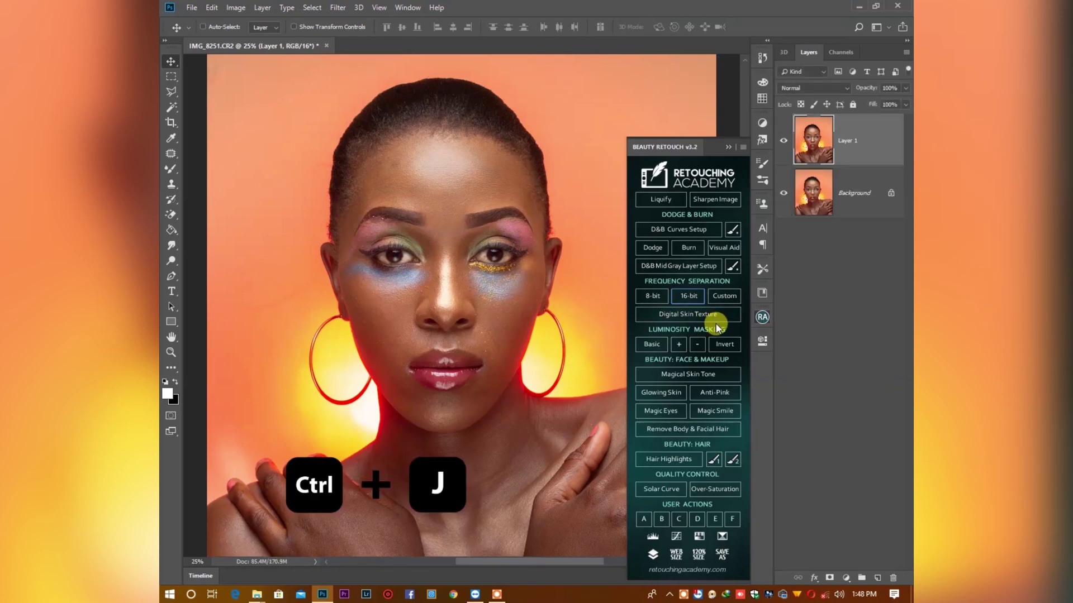
# Heal the fine line and small spots on the cheek beneath the gold glitter with the content-aware Spot Healing Brush
pyautogui.hotkey('ctrl', '+')
pyautogui.hotkey('ctrl', '+')
pyautogui.hotkey('ctrl', '+')
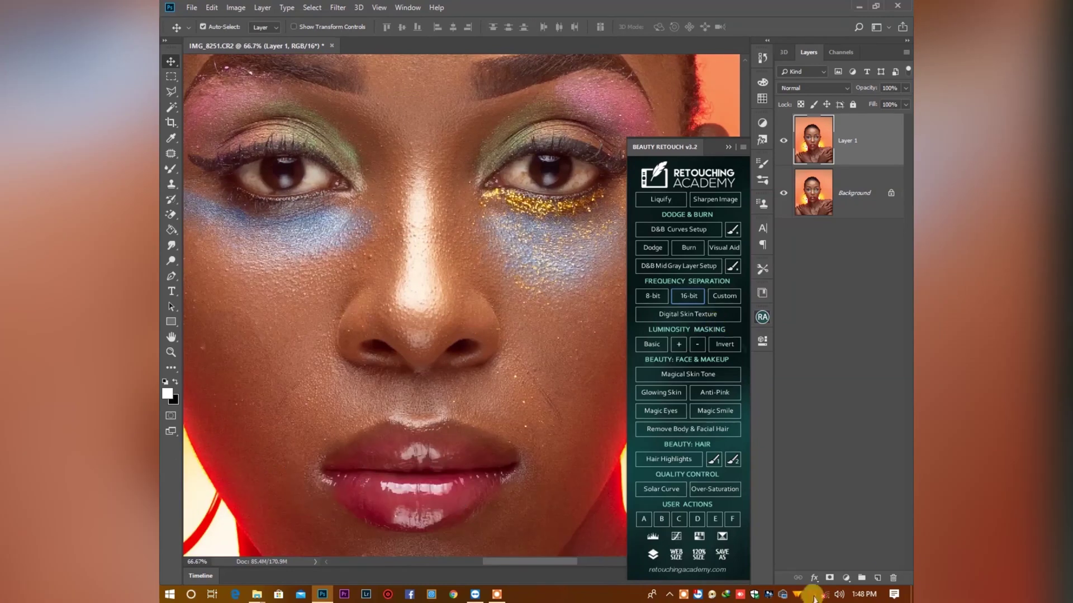
pyautogui.moveTo(536, 395); pyautogui.dragTo(407, 318)
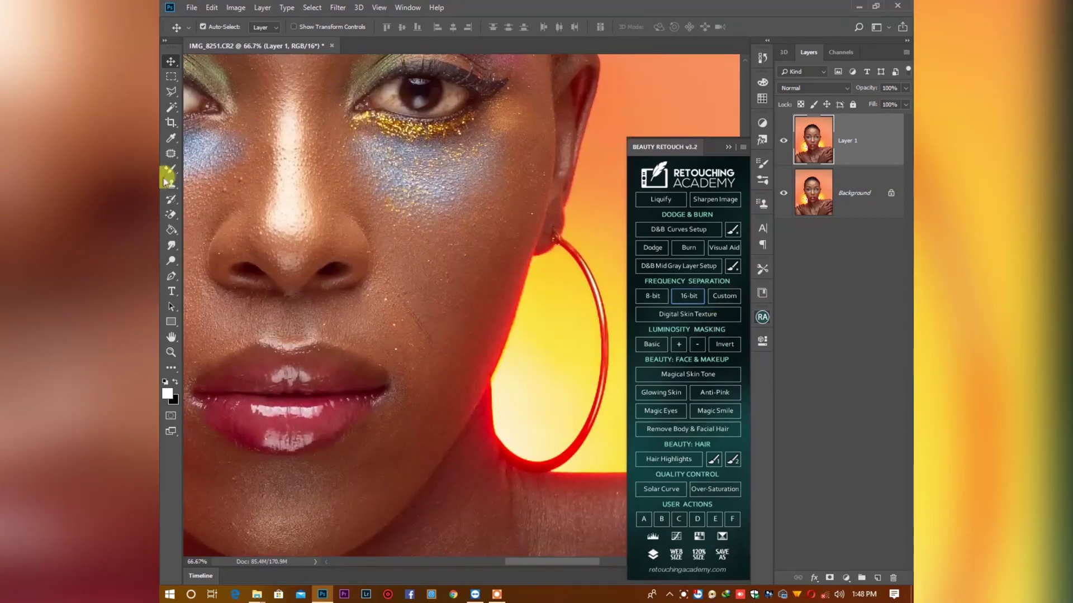
pyautogui.click(170, 143)
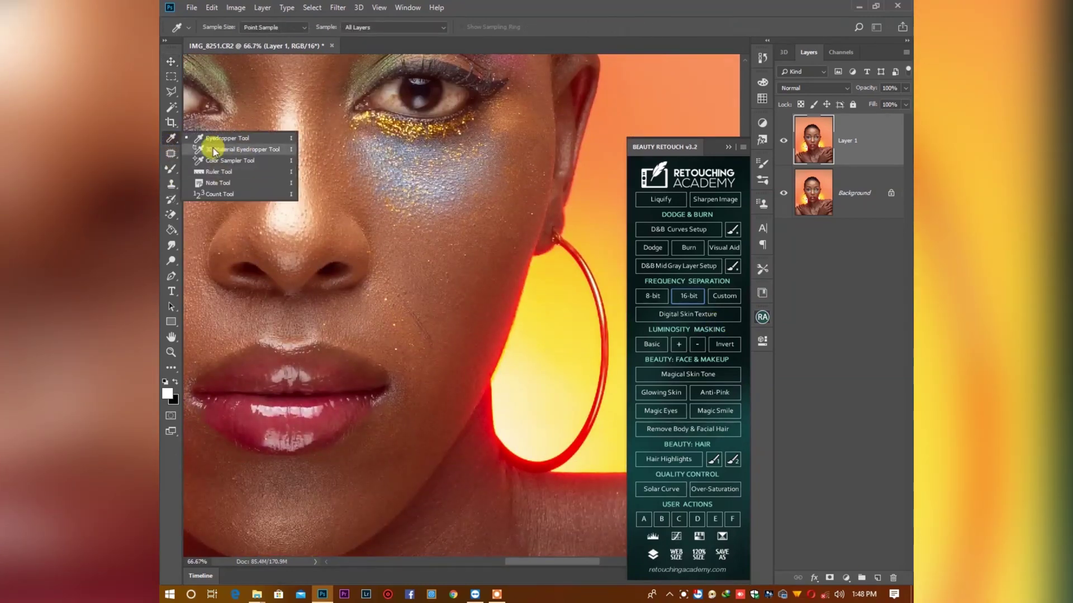
pyautogui.click(172, 154)
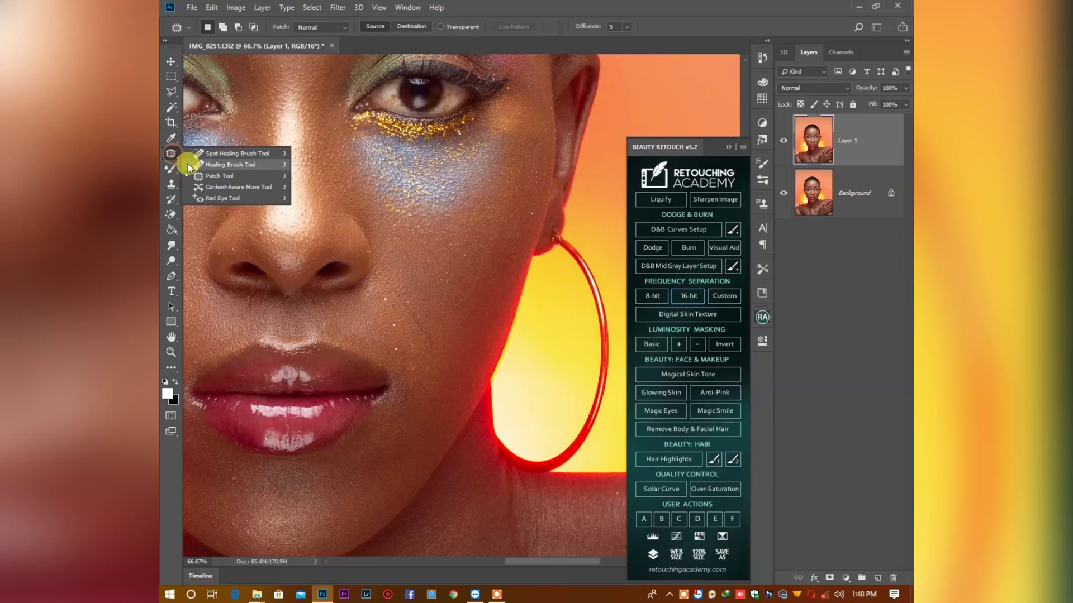
pyautogui.click(218, 152)
pyautogui.moveTo(416, 322)
pyautogui.mouseDown()
pyautogui.moveTo(442, 350)
pyautogui.moveTo(412, 311)
pyautogui.moveTo(442, 292)
pyautogui.mouseUp()
pyautogui.click(364, 346)
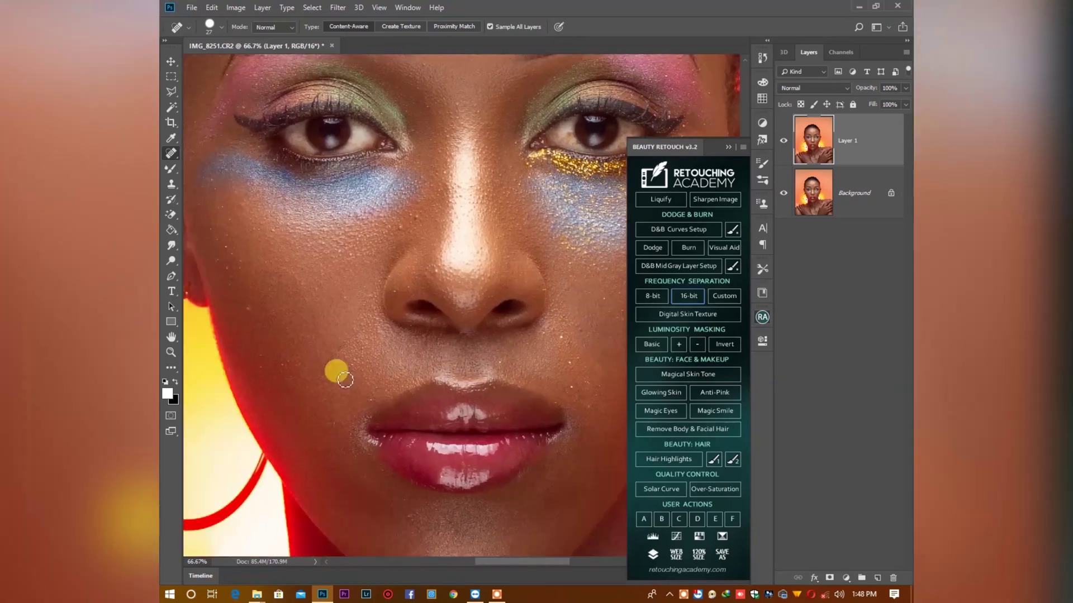
# Heal the small spots on the opposite cheek beside the mouth corner and undo the last healing stroke
pyautogui.moveTo(309, 382)
pyautogui.mouseDown()
pyautogui.moveTo(354, 362)
pyautogui.moveTo(348, 372)
pyautogui.moveTo(328, 369)
pyautogui.moveTo(344, 331)
pyautogui.mouseUp()
pyautogui.click(352, 399)
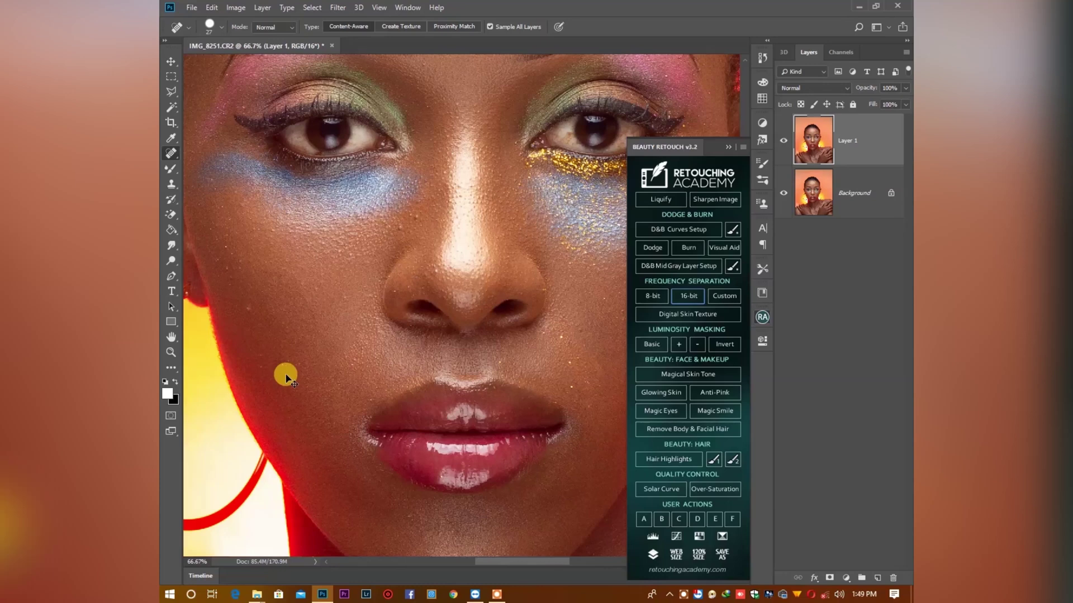
pyautogui.hotkey('ctrl', 'z')
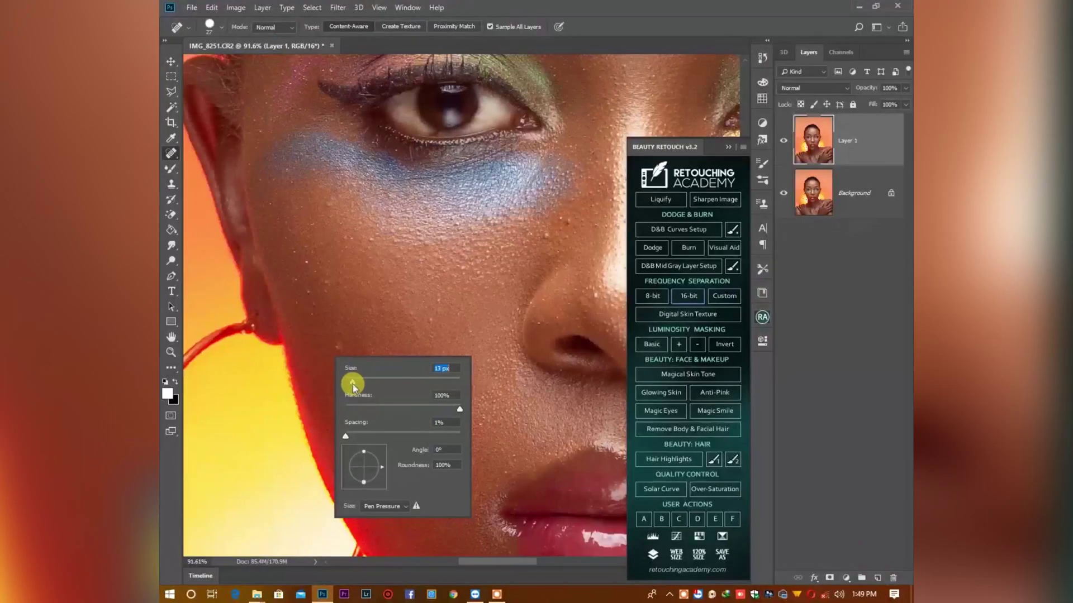
# Set the Spot Healing Brush to 13 px and clean remaining small spots around the eyes, nose, forehead and cheeks
pyautogui.click(342, 347)
pyautogui.moveTo(492, 258); pyautogui.dragTo(443, 344)
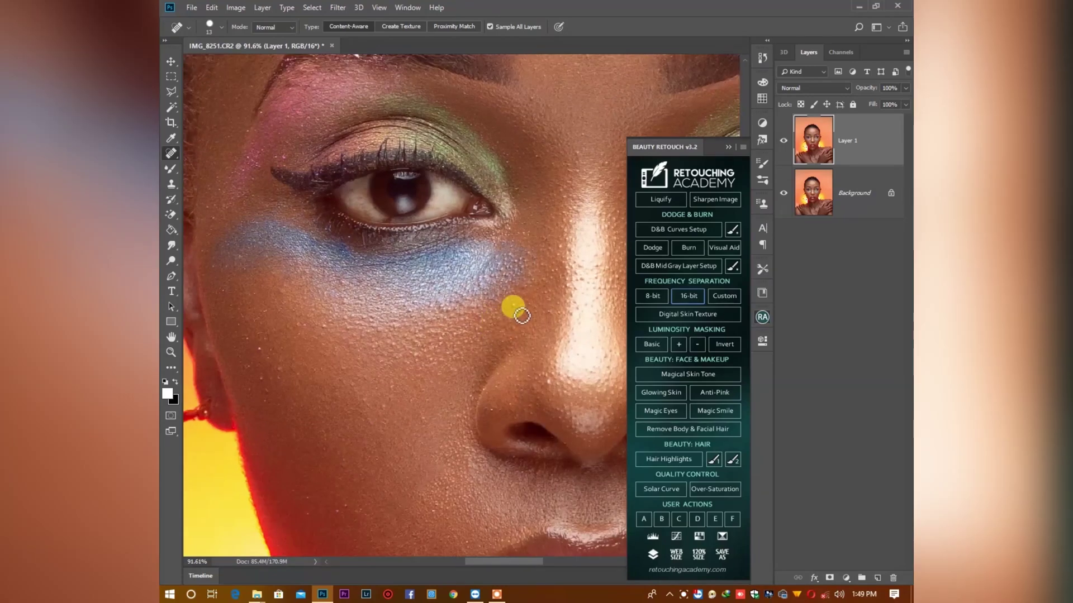
pyautogui.moveTo(501, 385); pyautogui.dragTo(411, 409)
pyautogui.moveTo(362, 304); pyautogui.dragTo(394, 414)
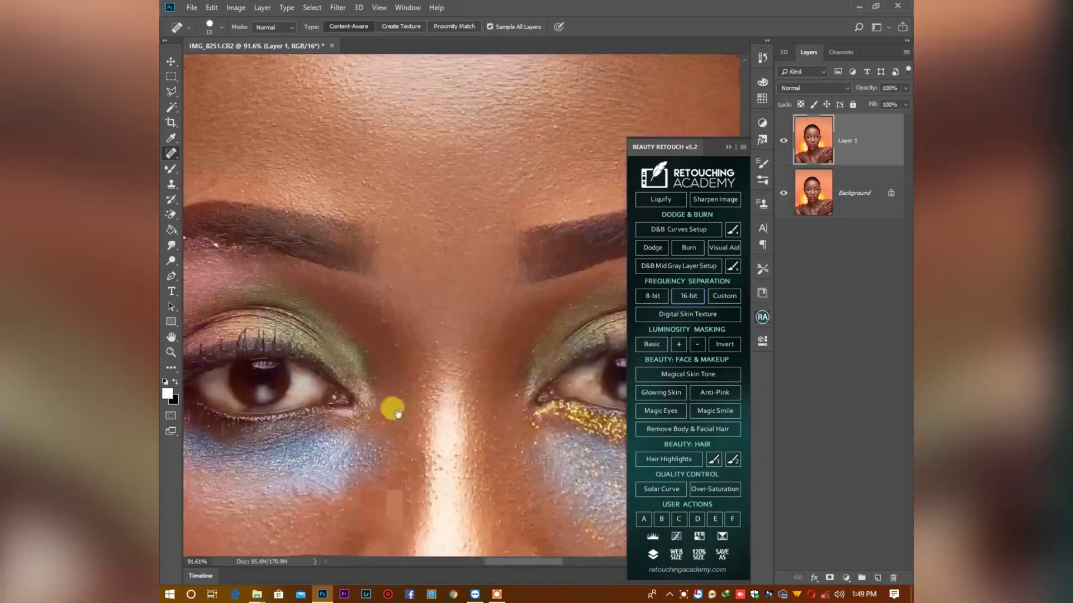
pyautogui.moveTo(370, 378); pyautogui.dragTo(515, 421)
pyautogui.moveTo(478, 278); pyautogui.dragTo(395, 357)
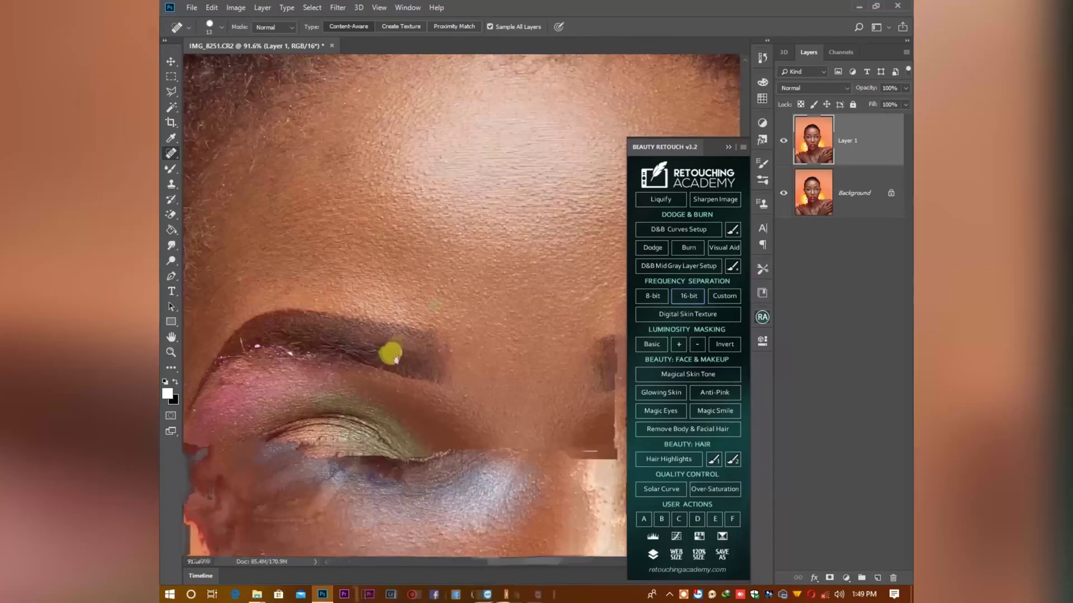
pyautogui.moveTo(475, 359); pyautogui.dragTo(438, 405)
pyautogui.scroll(-8, 437, 406)
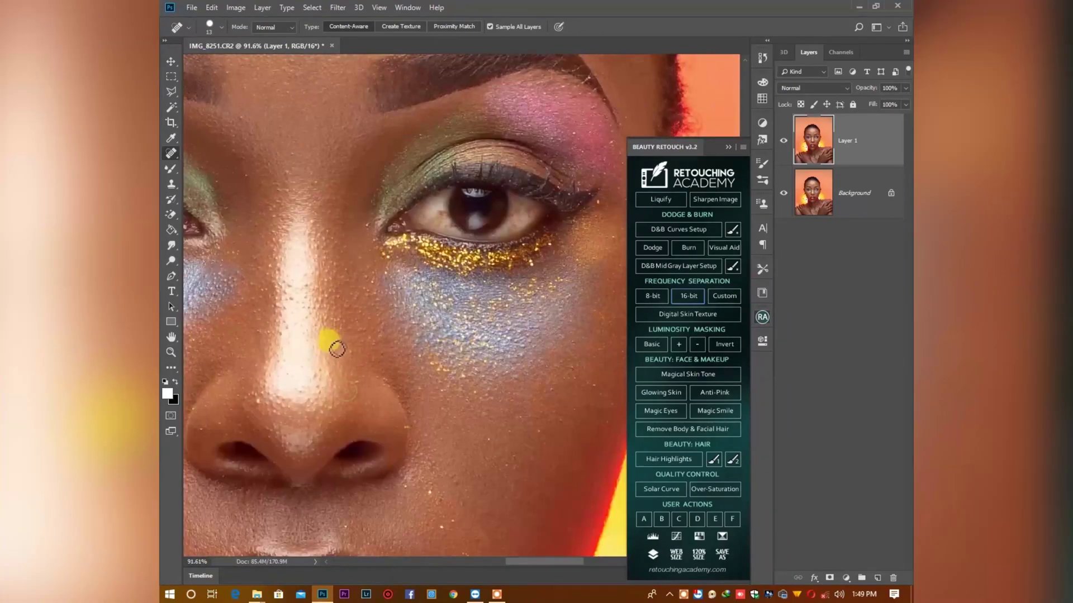
pyautogui.scroll(-4, 354, 407)
pyautogui.scroll(6, 383, 428)
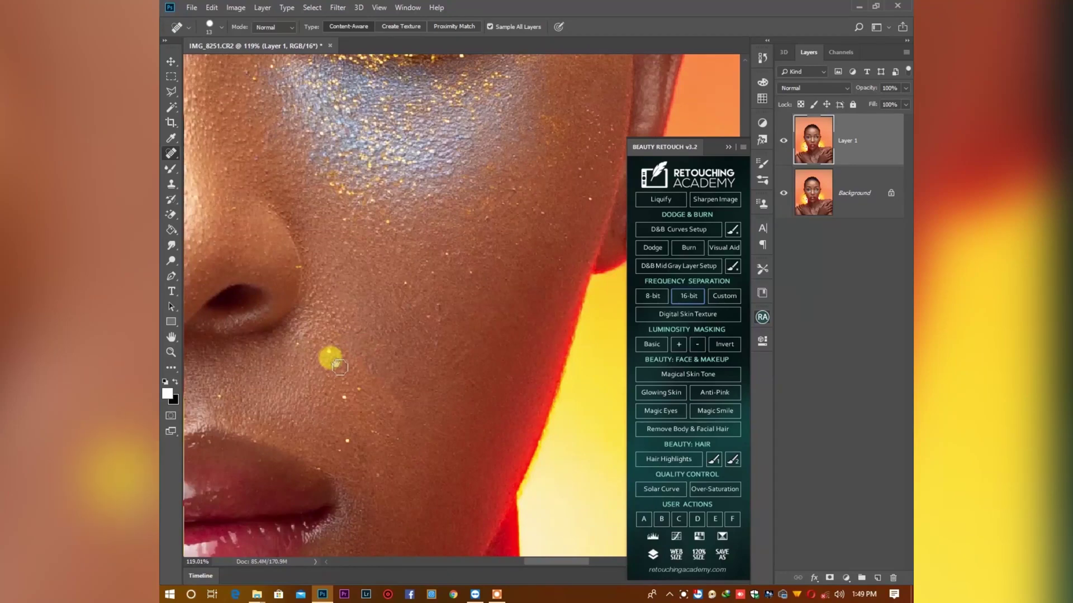
pyautogui.scroll(-1, 331, 366)
# Run the 16-bit frequency separation on the retouched layer with a Gaussian Blur radius of 8.5 pixels
pyautogui.scroll(-10, 330, 363)
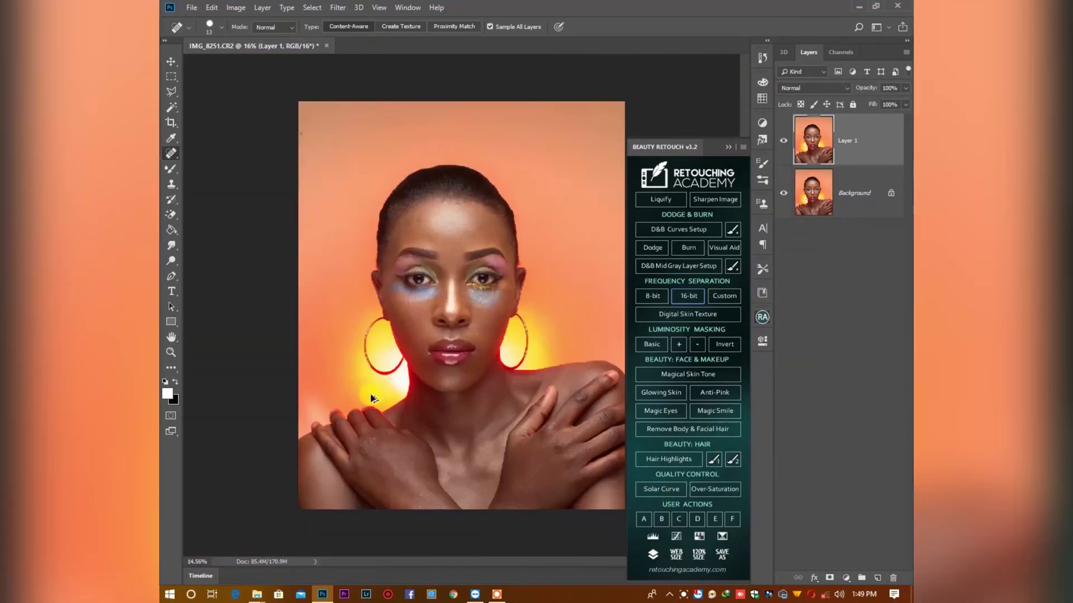
pyautogui.scroll(5, 490, 340)
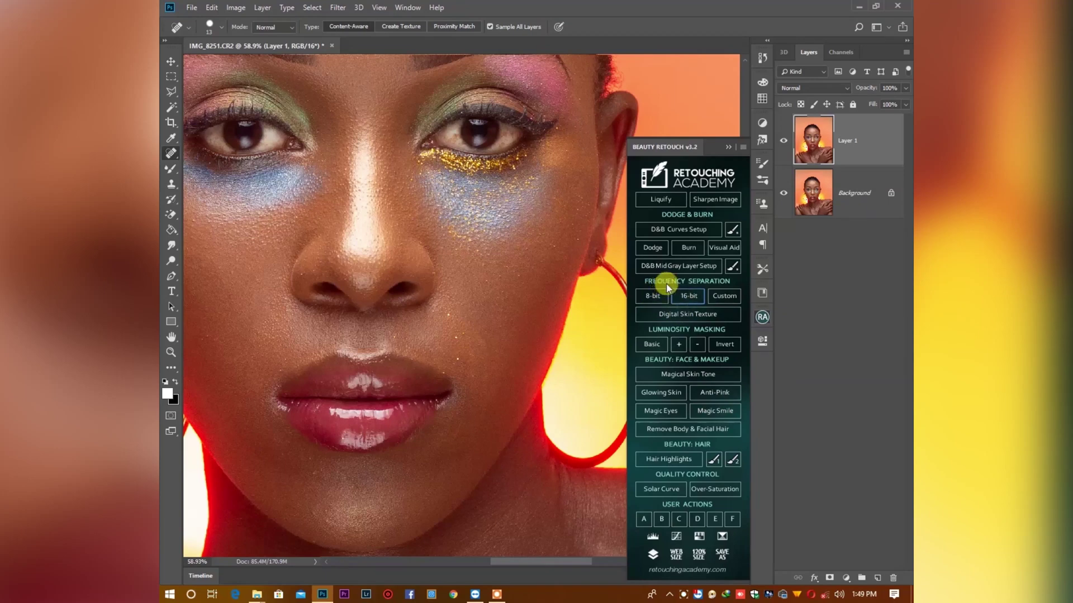
pyautogui.click(693, 297)
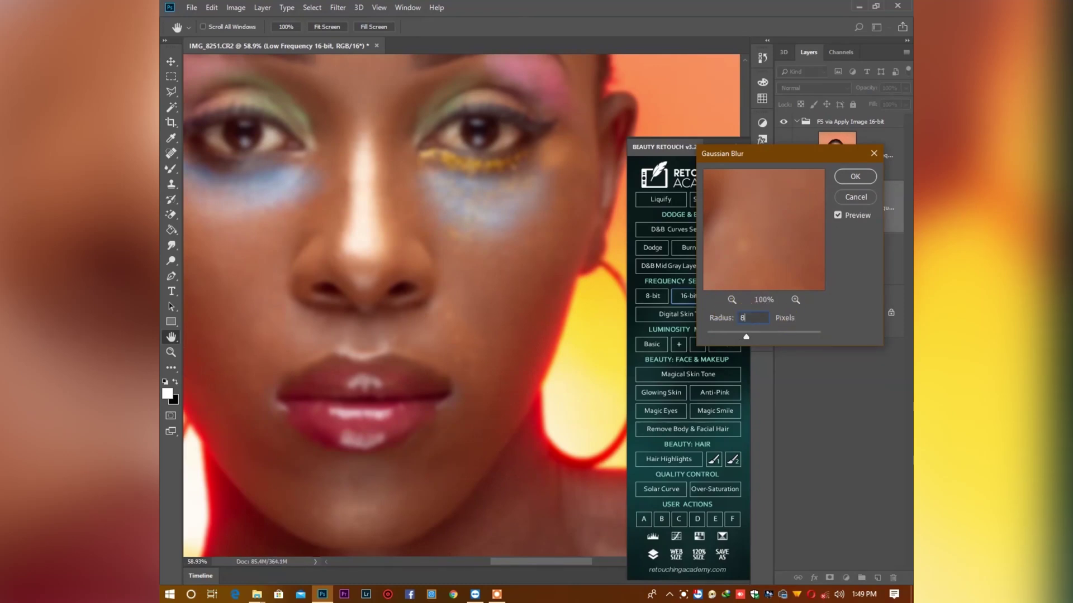
pyautogui.write('8.')
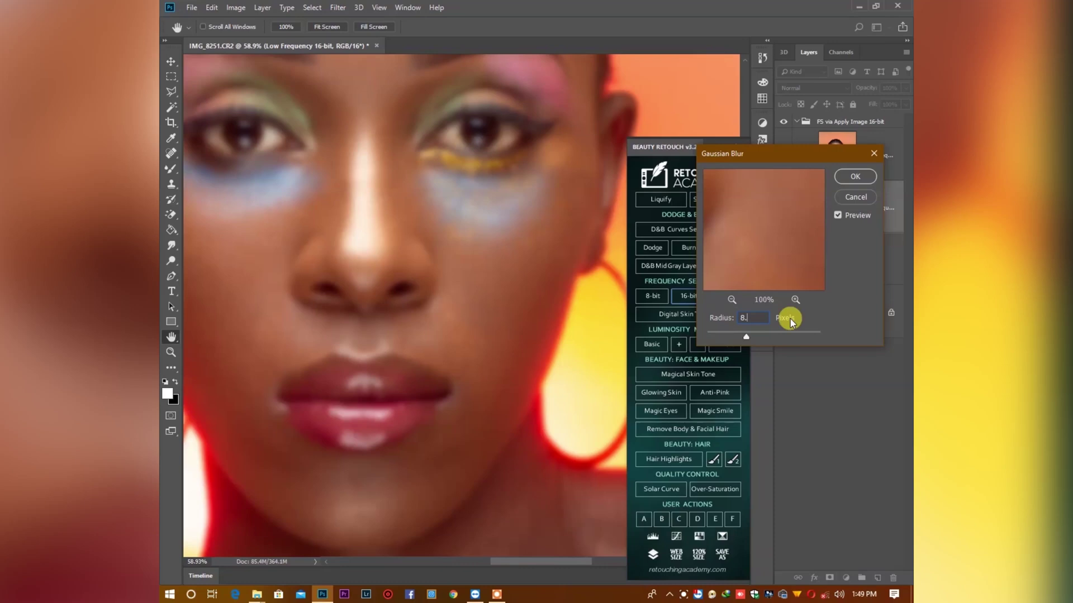
pyautogui.write('5')
pyautogui.click(854, 178)
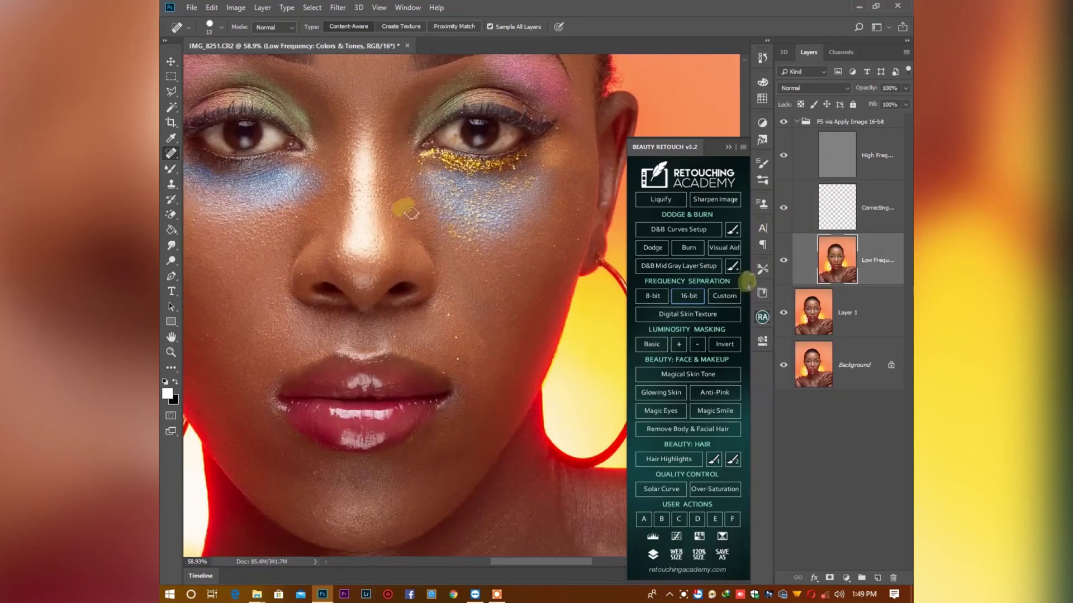
# Switch to the Mixer Brush, turn off loading the brush after each stroke, and clean the brush
pyautogui.scroll(-2, 328, 173)
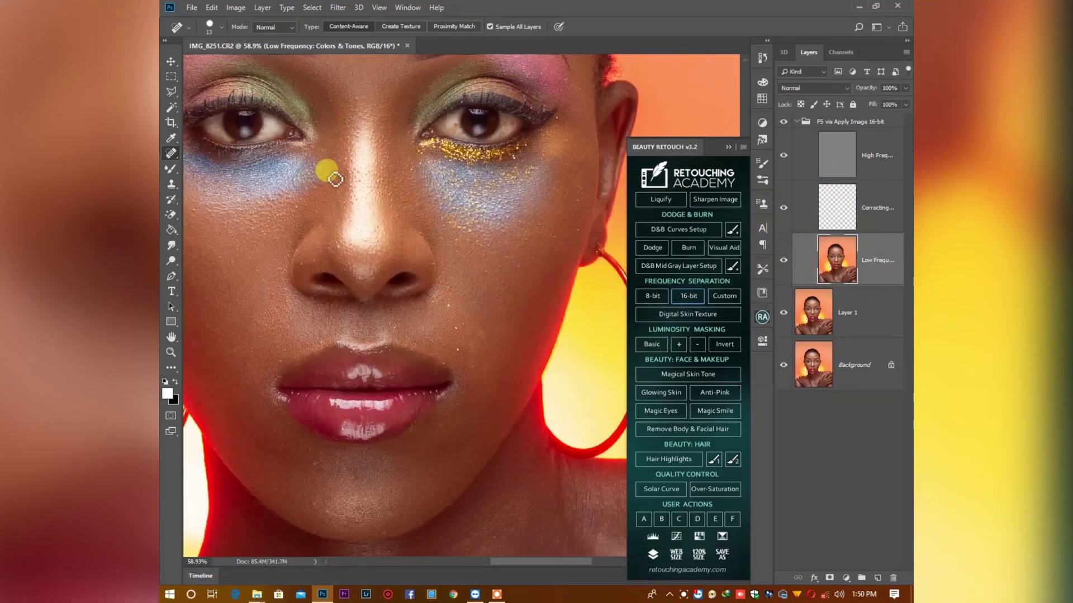
pyautogui.click(170, 168)
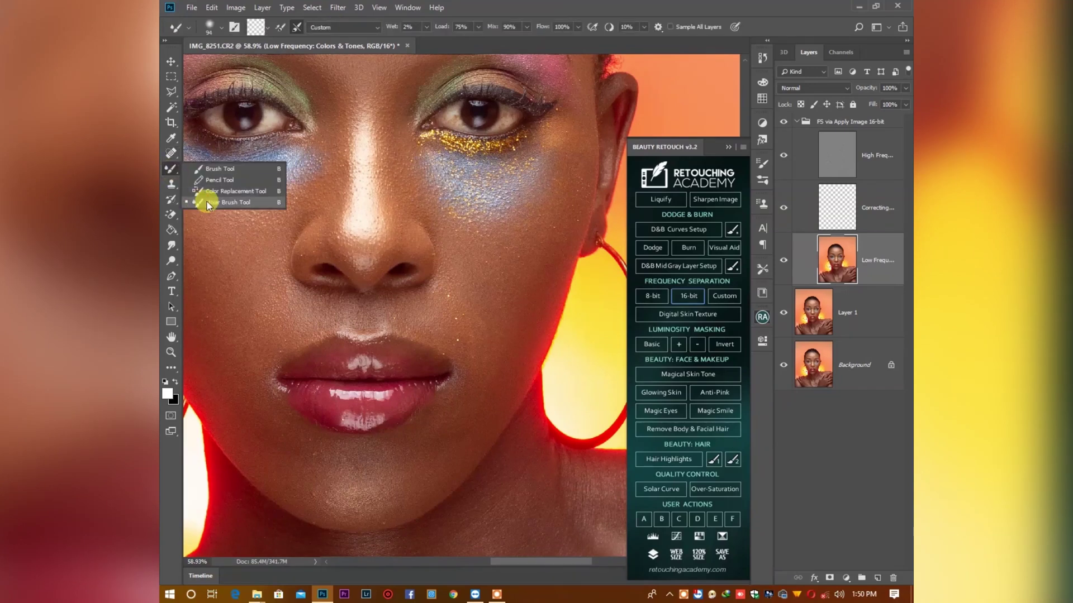
pyautogui.click(208, 205)
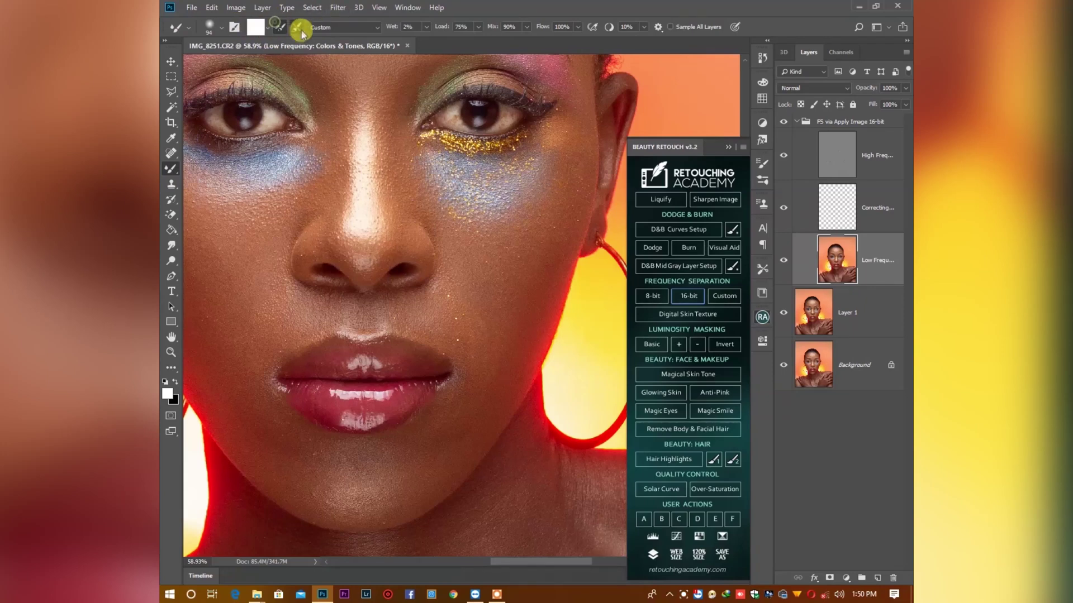
pyautogui.click(271, 28)
pyautogui.click(281, 31)
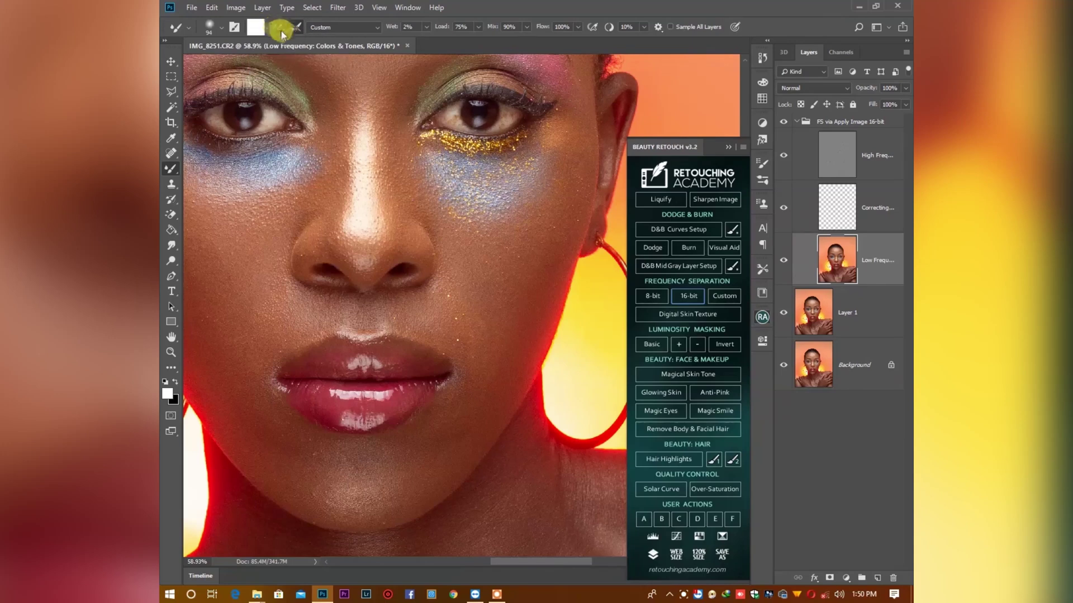
pyautogui.click(279, 29)
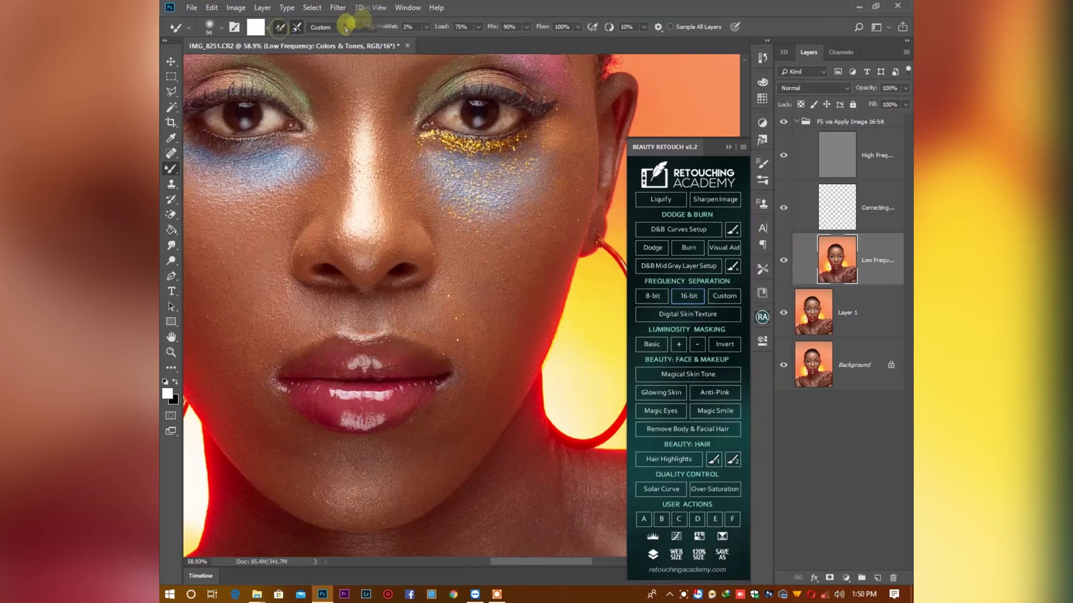
pyautogui.click(278, 32)
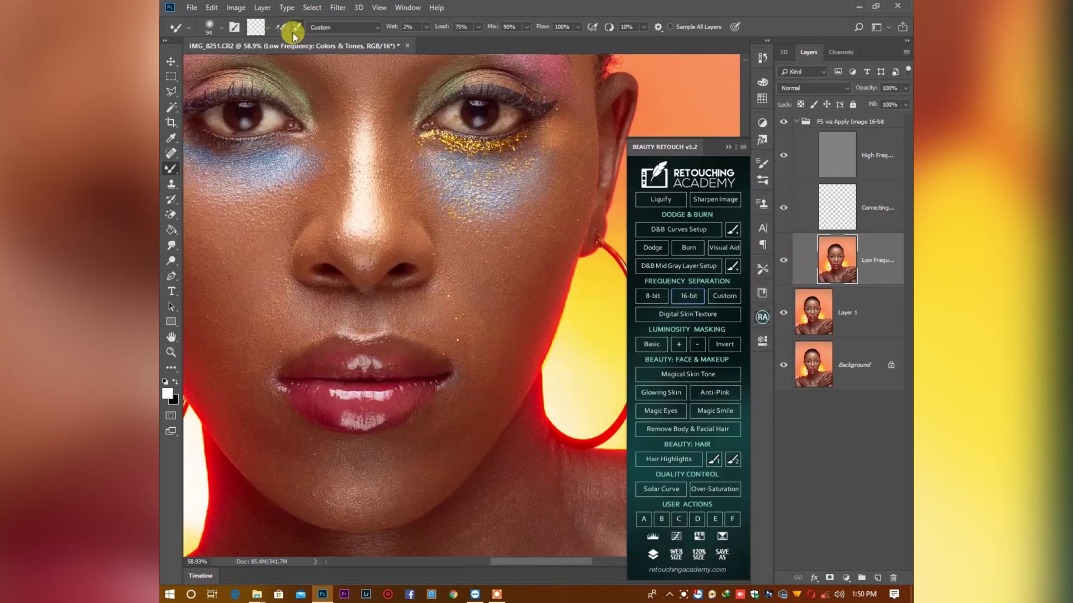
pyautogui.click(268, 27)
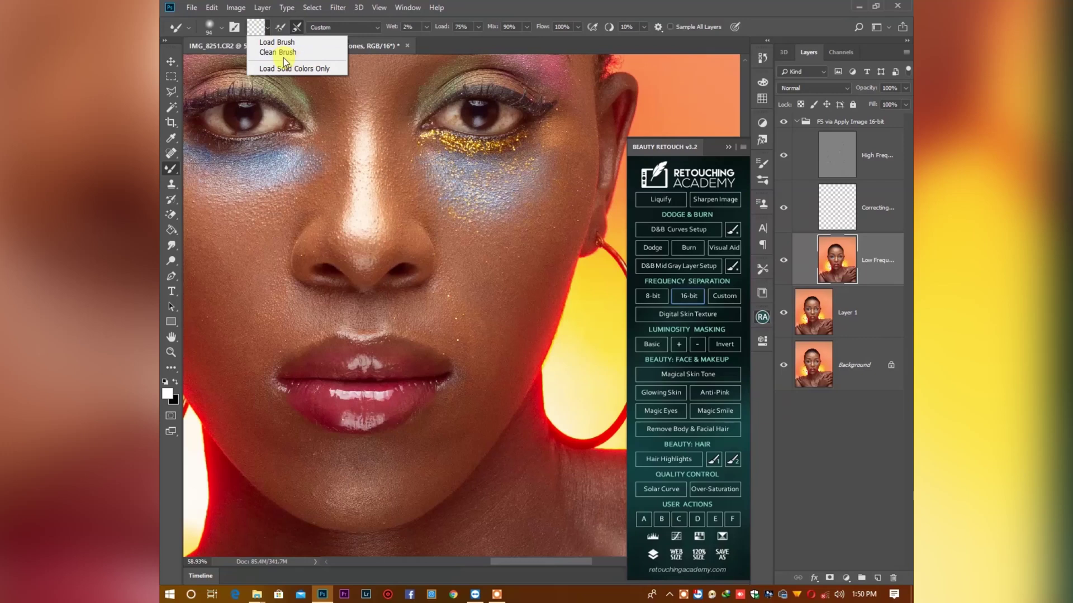
pyautogui.click(285, 53)
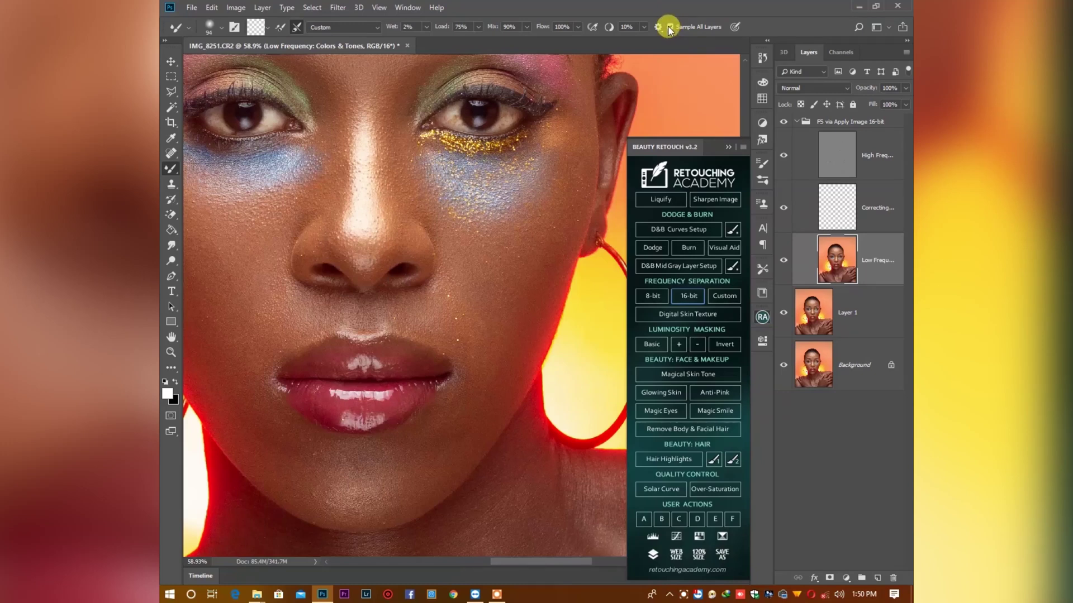
# Set the Mixer Brush size to 190 px
pyautogui.moveTo(251, 204); pyautogui.dragTo(321, 239)
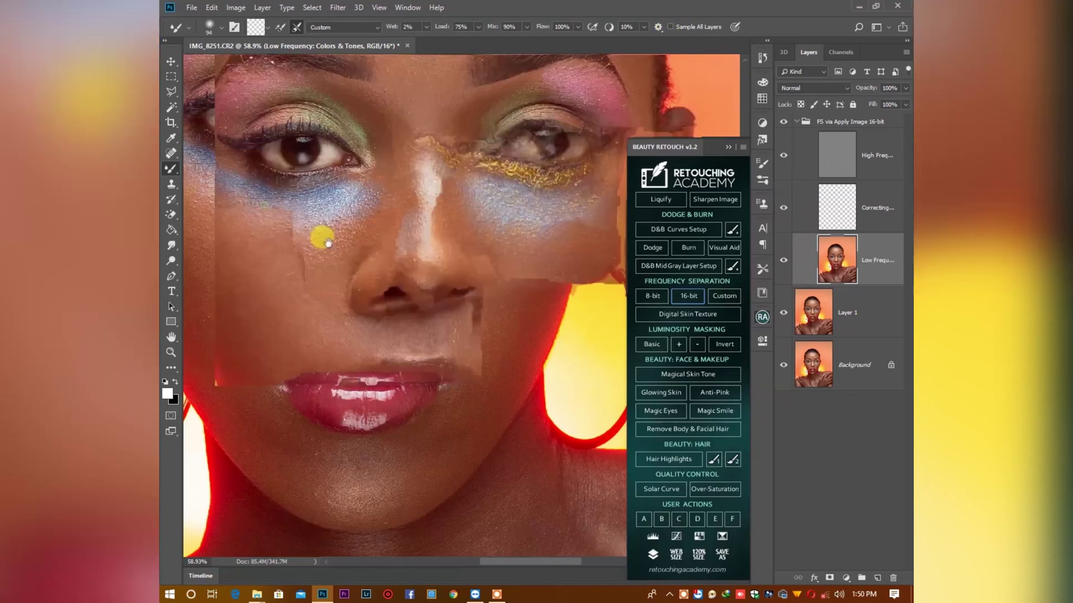
pyautogui.rightClick(331, 317)
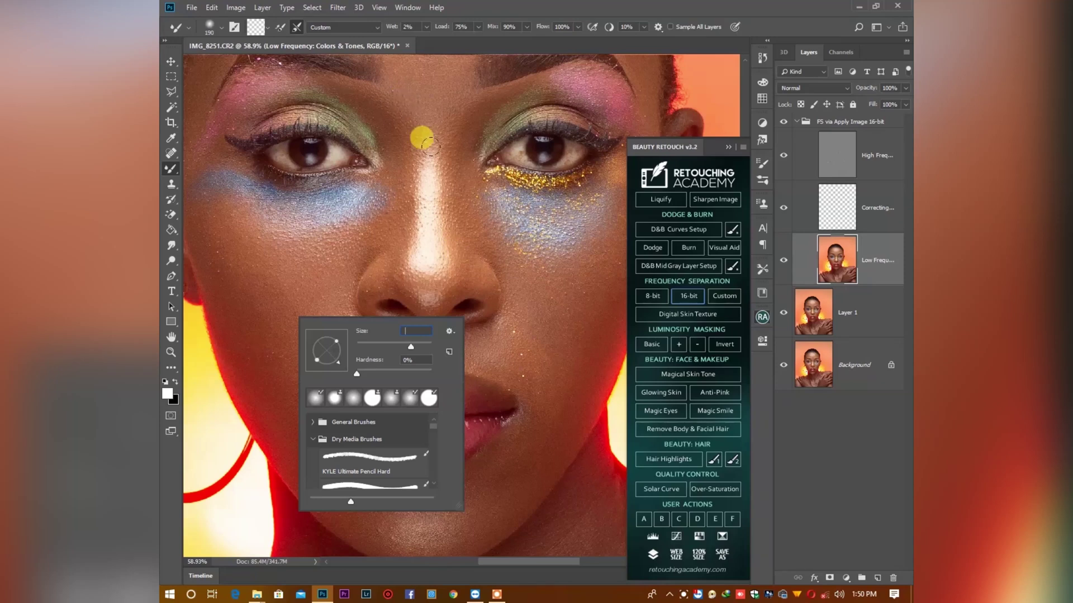
pyautogui.click(398, 96)
pyautogui.click(523, 223)
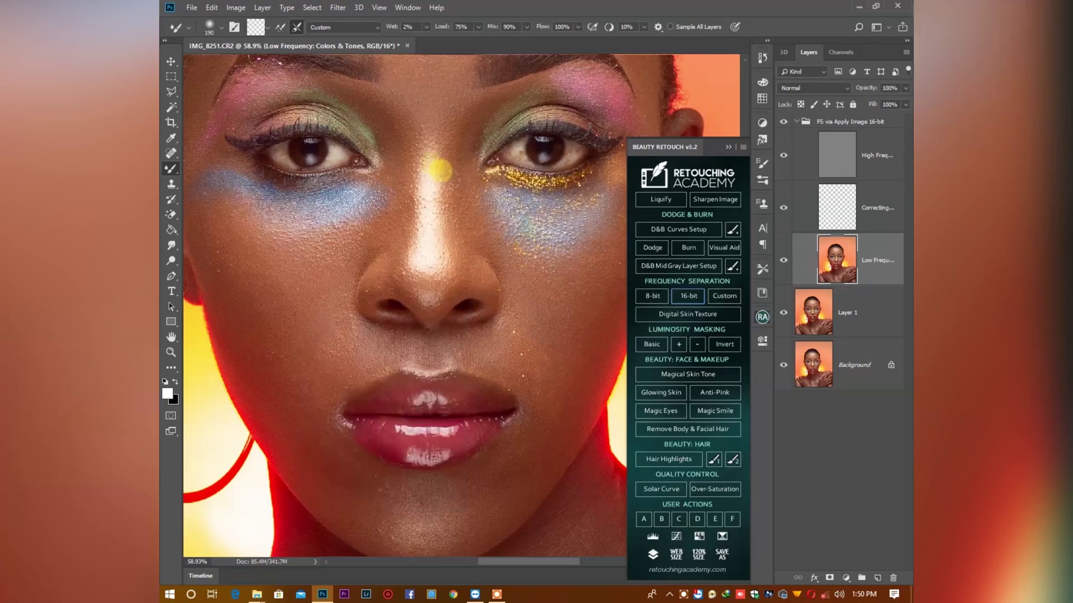
# Blend the skin tones across the forehead and both temples on the low-frequency layer with the Mixer Brush
pyautogui.moveTo(438, 167); pyautogui.dragTo(493, 430)
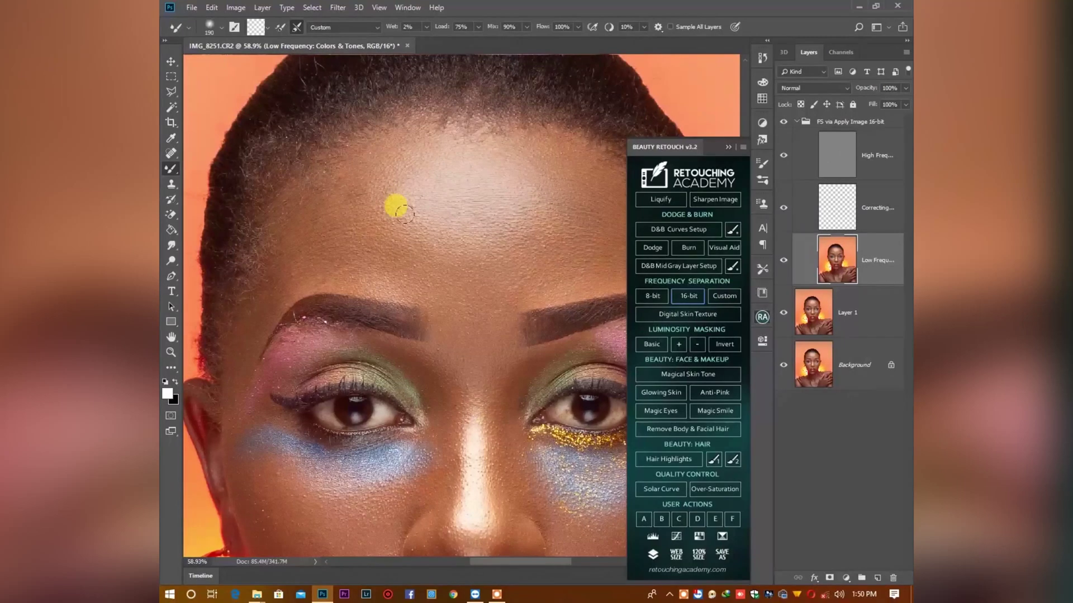
pyautogui.scroll(-1, 353, 196)
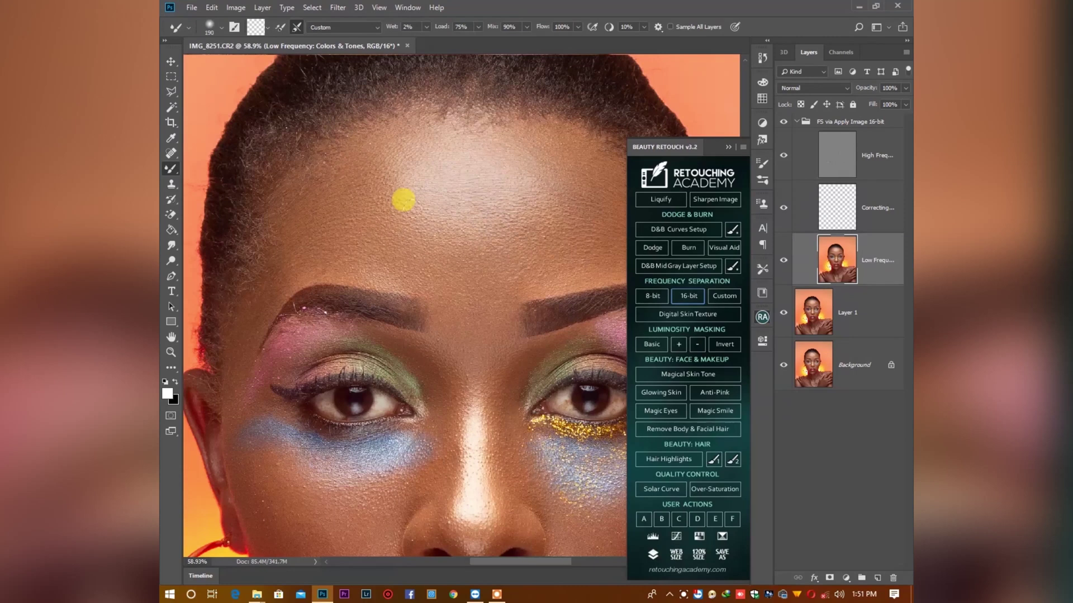
pyautogui.moveTo(462, 224); pyautogui.dragTo(408, 236)
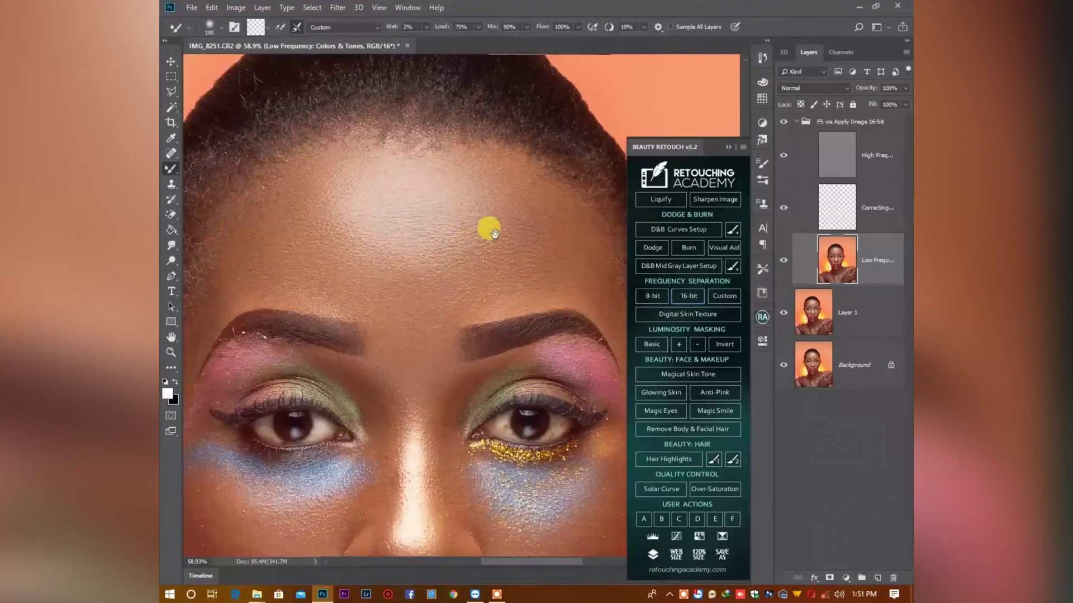
pyautogui.moveTo(494, 234); pyautogui.dragTo(492, 216)
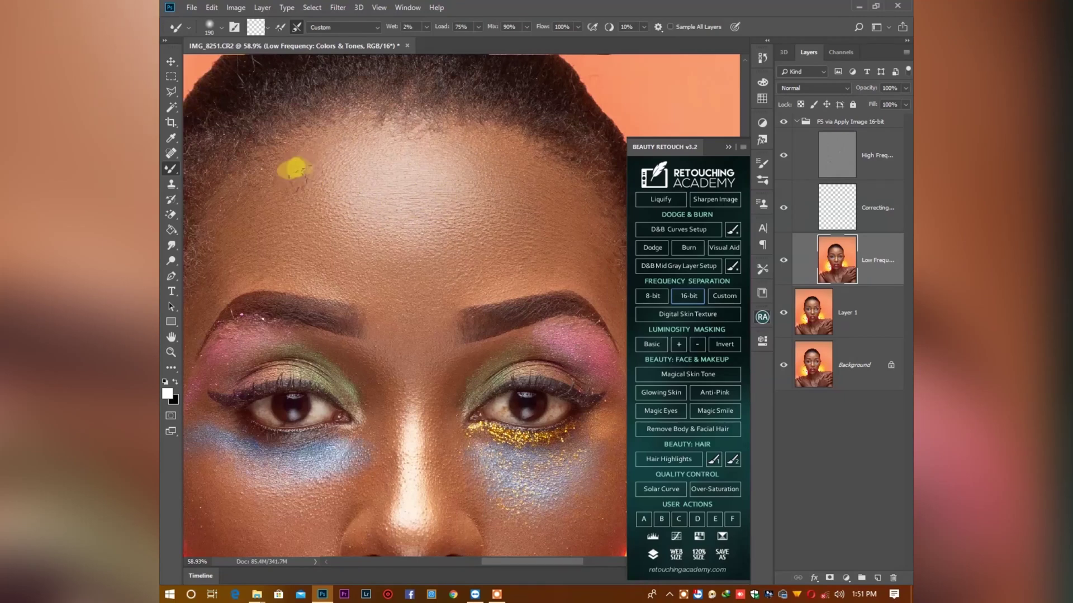
pyautogui.moveTo(334, 192); pyautogui.dragTo(385, 159)
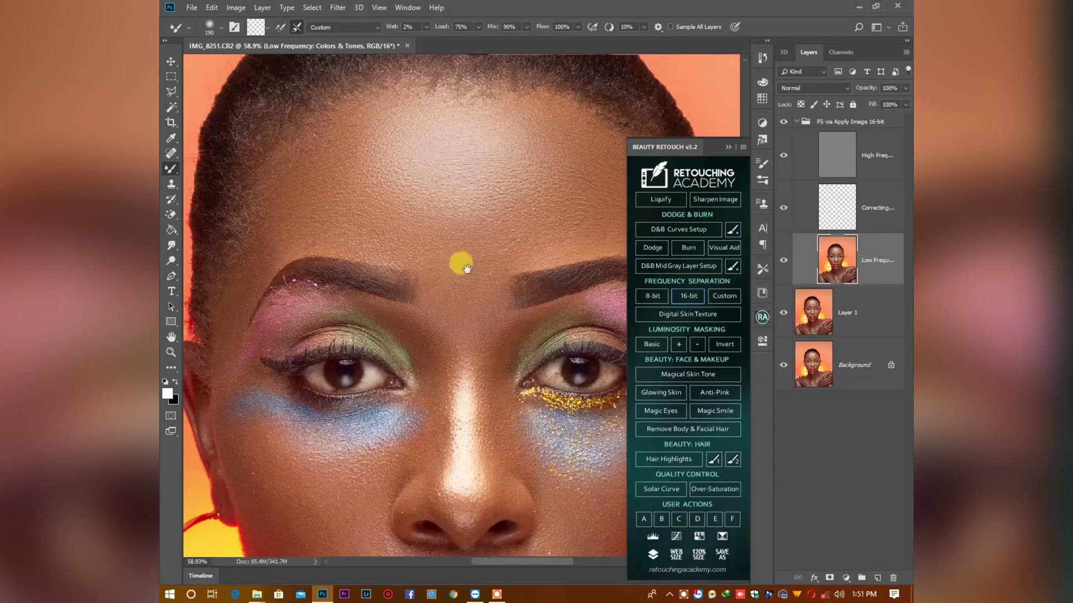
pyautogui.moveTo(546, 232); pyautogui.dragTo(445, 241)
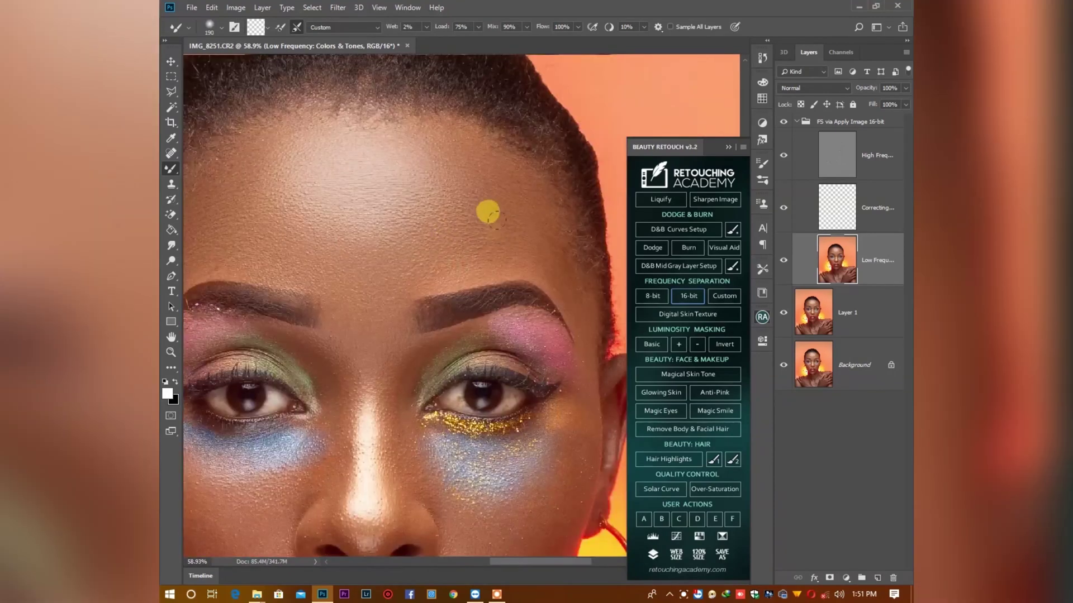
pyautogui.moveTo(462, 166); pyautogui.dragTo(540, 154)
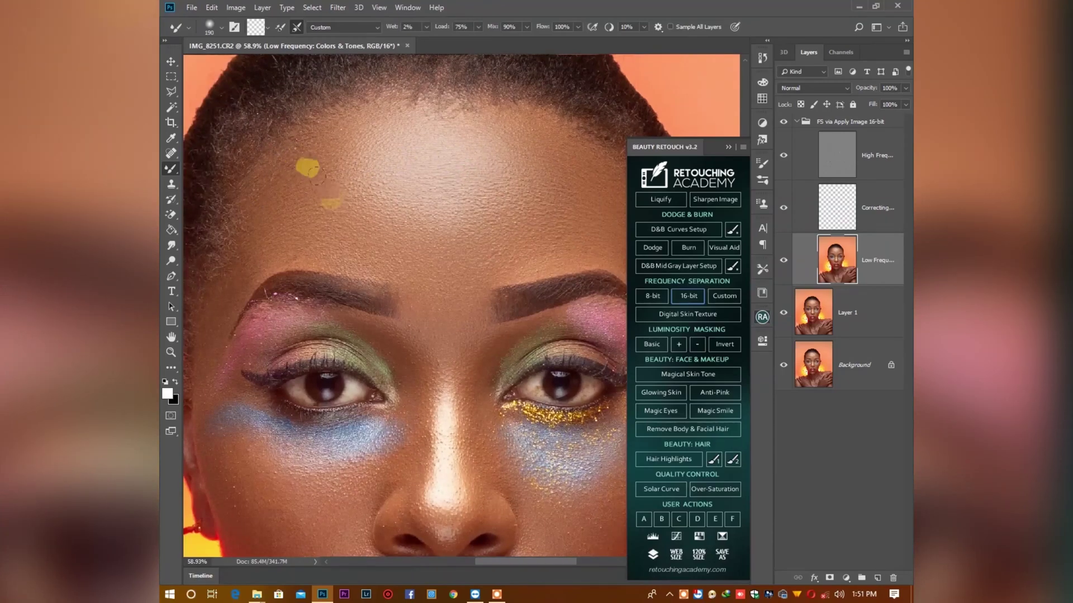
pyautogui.hscroll(3, 447, 218)
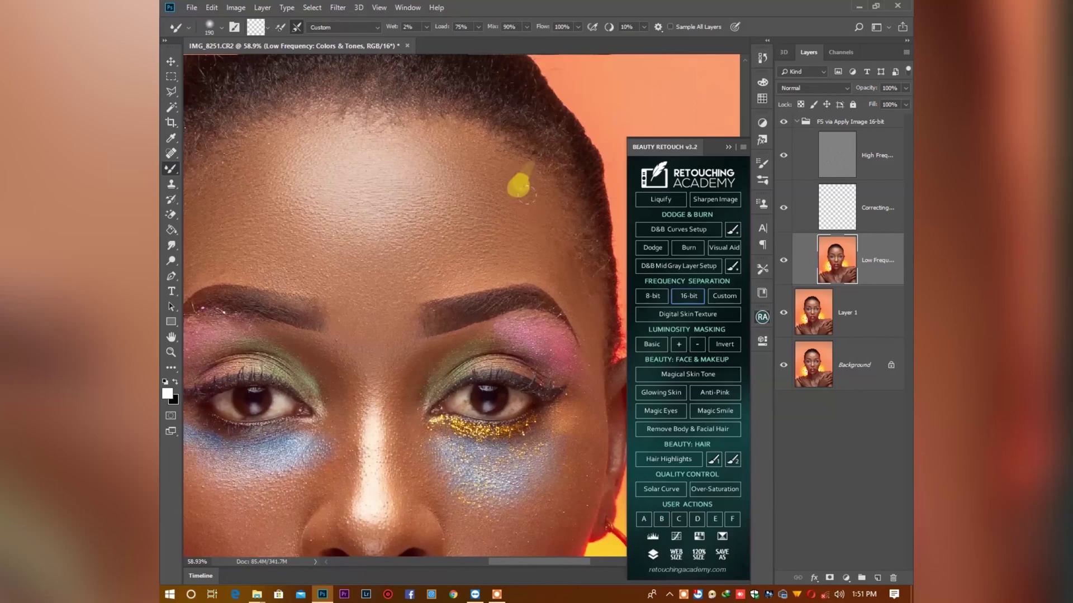
pyautogui.scroll(-2, 496, 149)
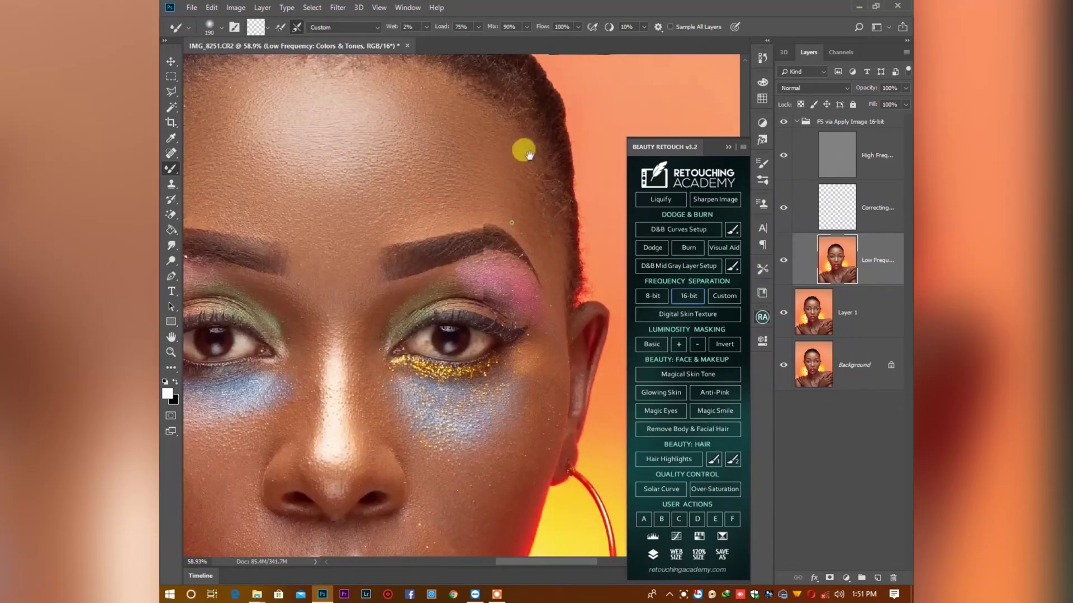
# Blend the tones beside the glitter-lined eye and down the cheek to the mouth corner on the low-frequency layer
pyautogui.scroll(-3, 522, 150)
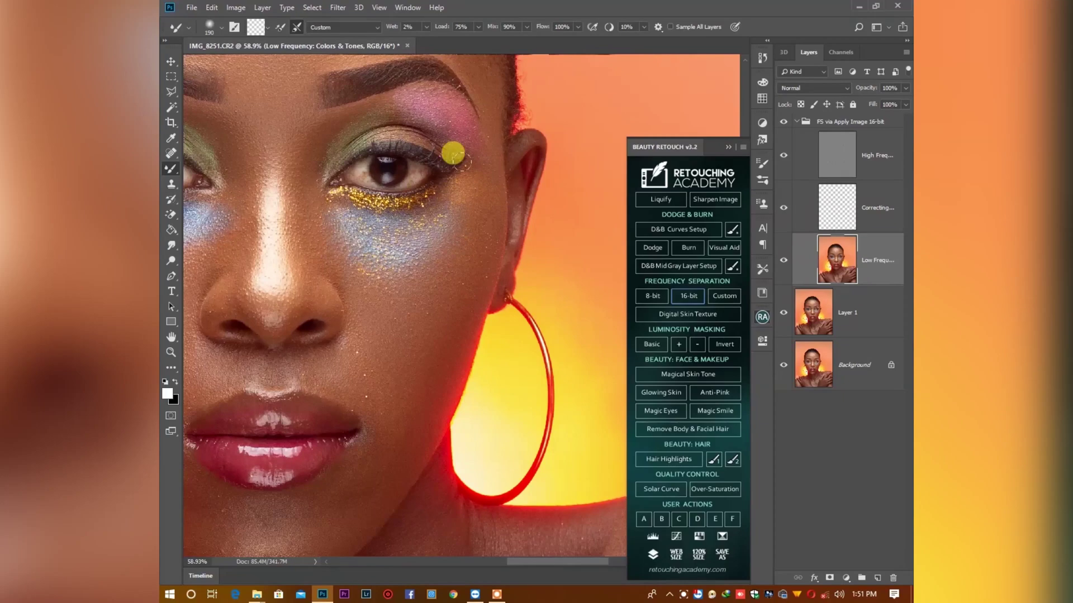
pyautogui.scroll(-2, 413, 268)
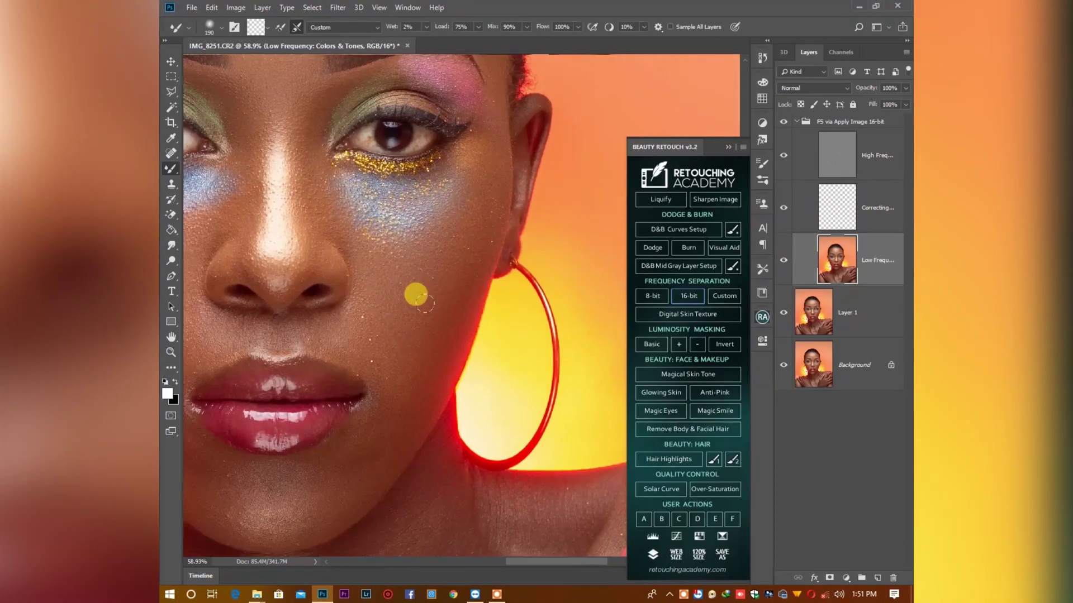
pyautogui.moveTo(420, 356); pyautogui.dragTo(427, 352)
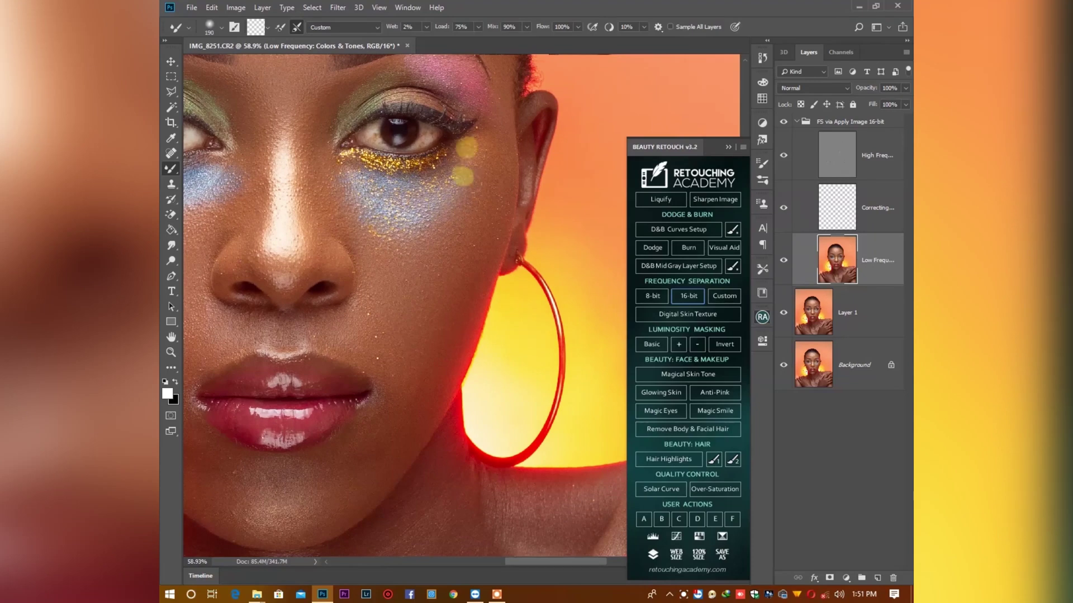
pyautogui.scroll(-5, 423, 216)
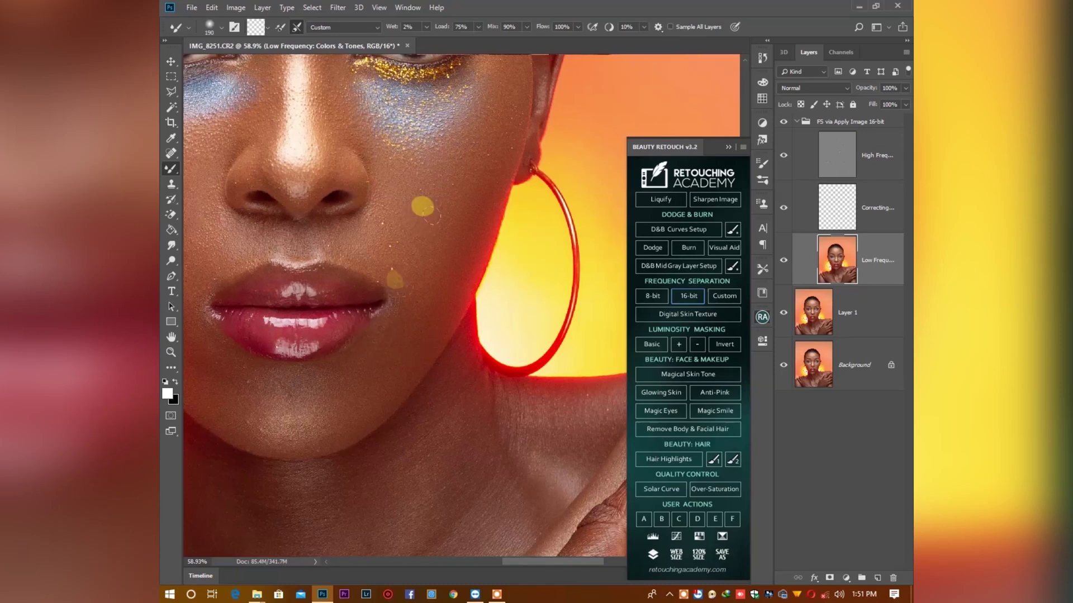
pyautogui.scroll(2, 441, 196)
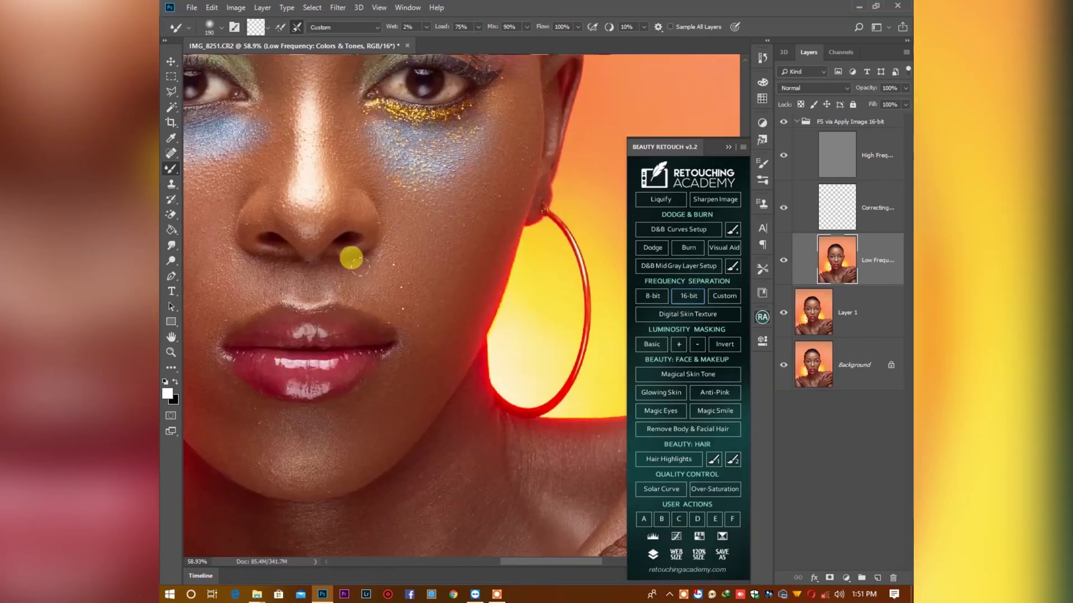
# Blend the tones on the low-frequency layer from beneath the glitter-lined eye down the cheek toward the jaw
pyautogui.scroll(2, 419, 218)
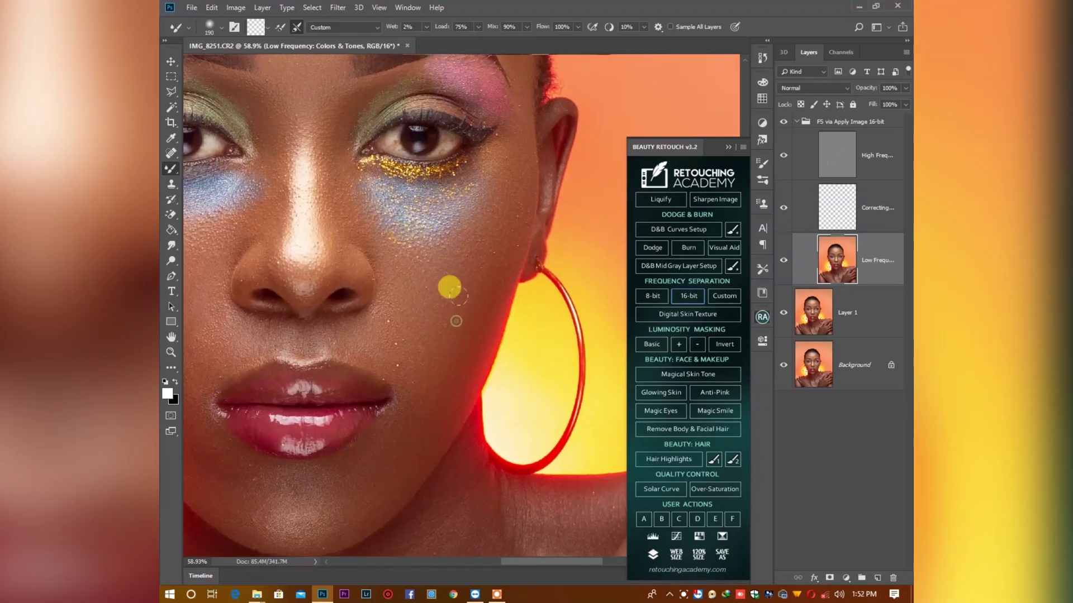
pyautogui.scroll(-2, 454, 251)
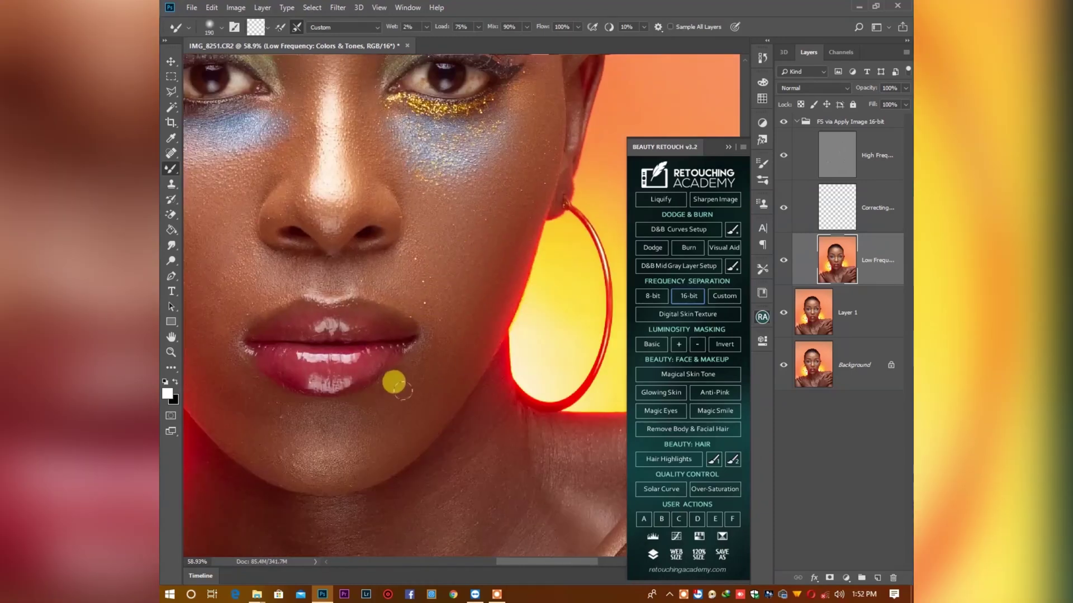
pyautogui.scroll(2, 418, 304)
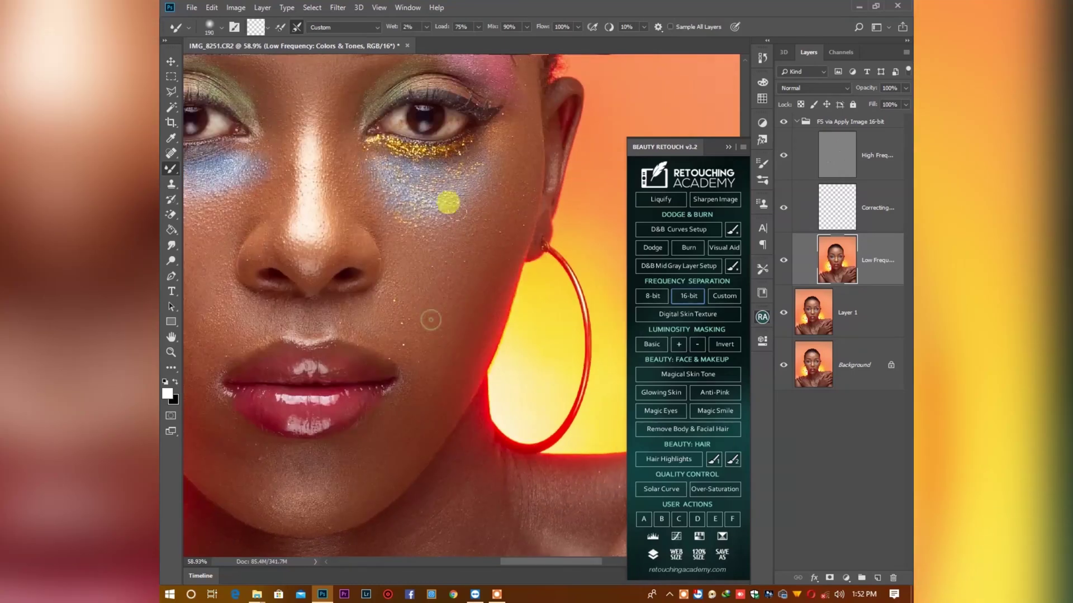
pyautogui.hscroll(1, 448, 201)
pyautogui.scroll(2, 474, 192)
pyautogui.scroll(-2, 439, 204)
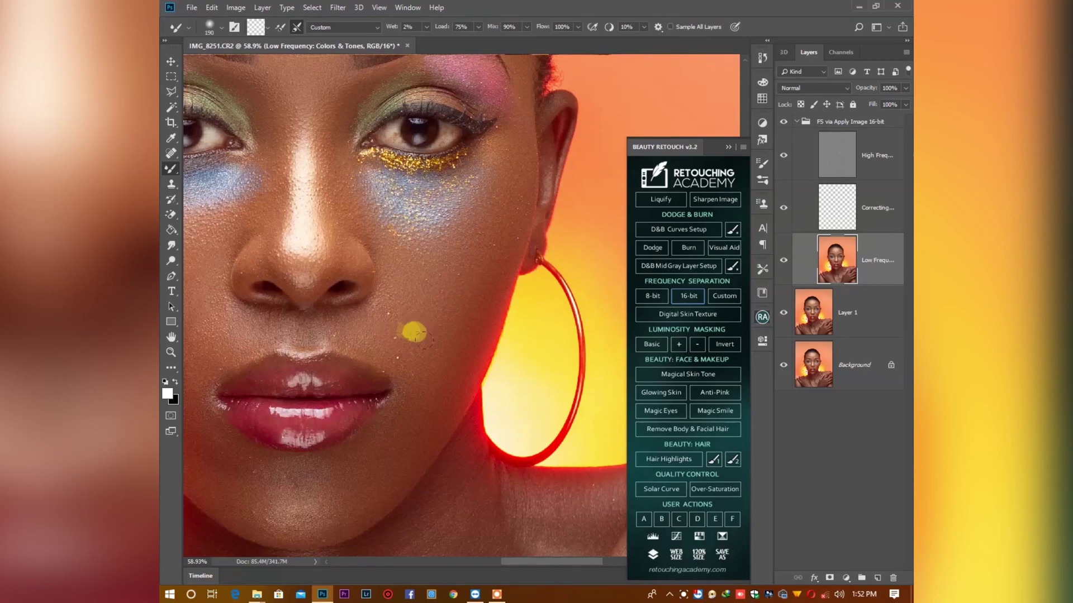
# Smooth the tones below the lips, over the chin and beside the mouth corners on the low-frequency layer
pyautogui.scroll(-5, 416, 334)
pyautogui.hscroll(-3, 537, 184)
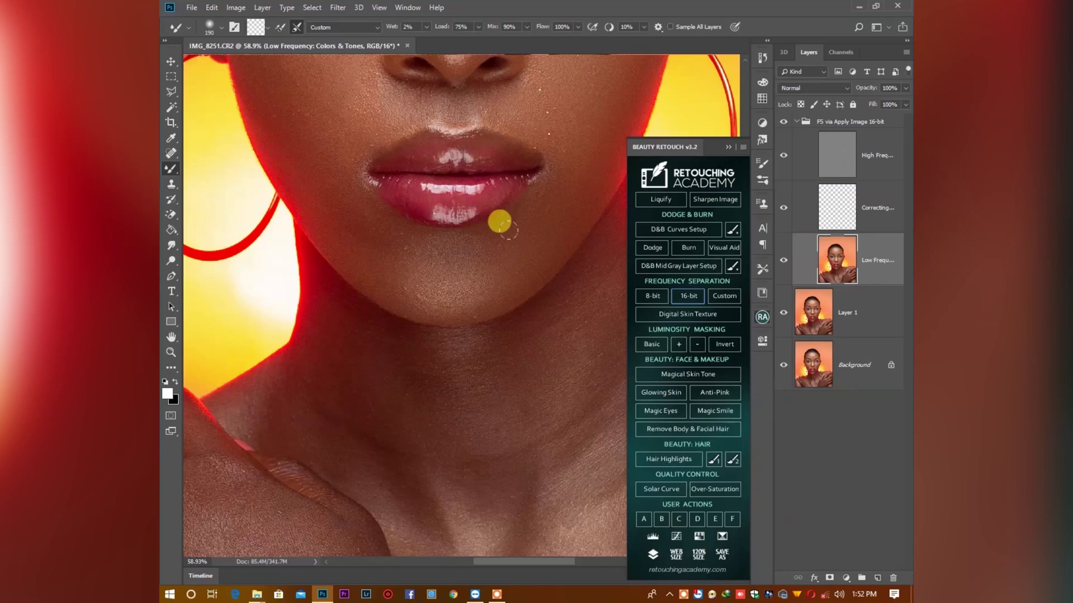
pyautogui.scroll(-1, 389, 192)
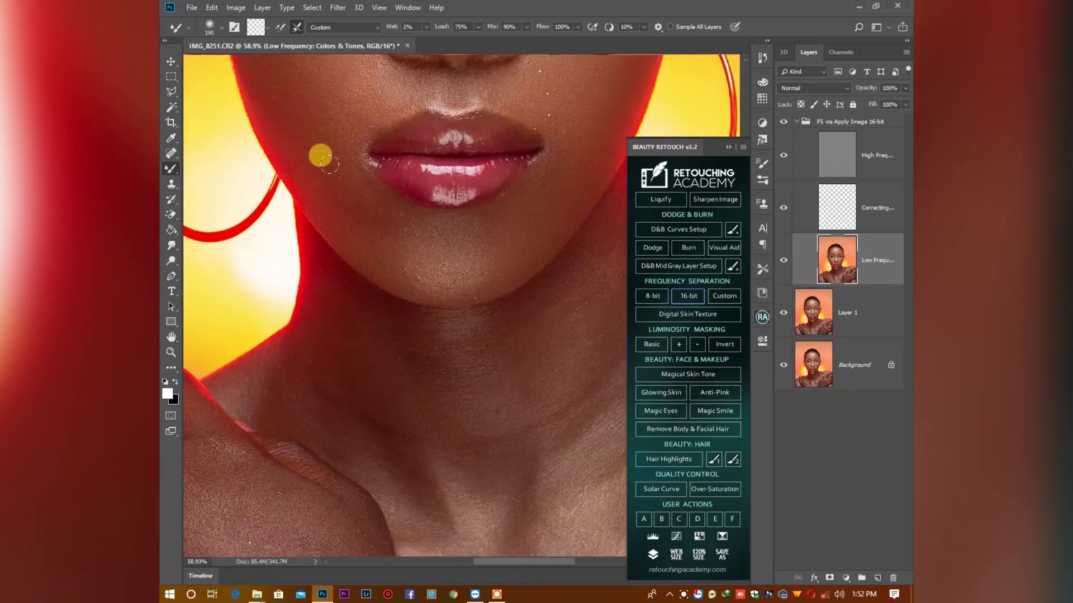
pyautogui.scroll(2, 303, 120)
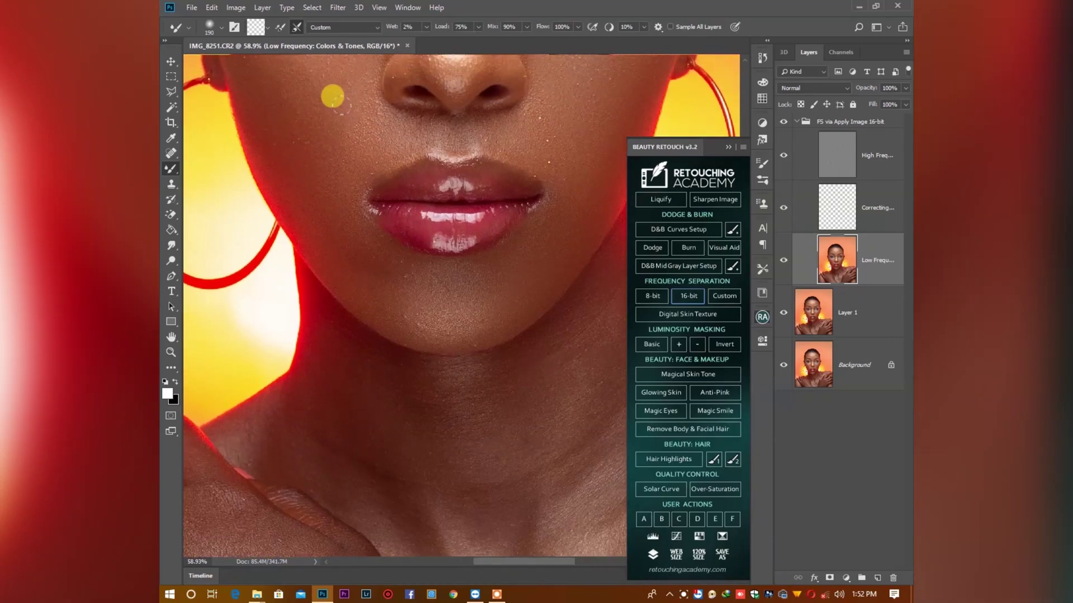
pyautogui.scroll(2, 285, 98)
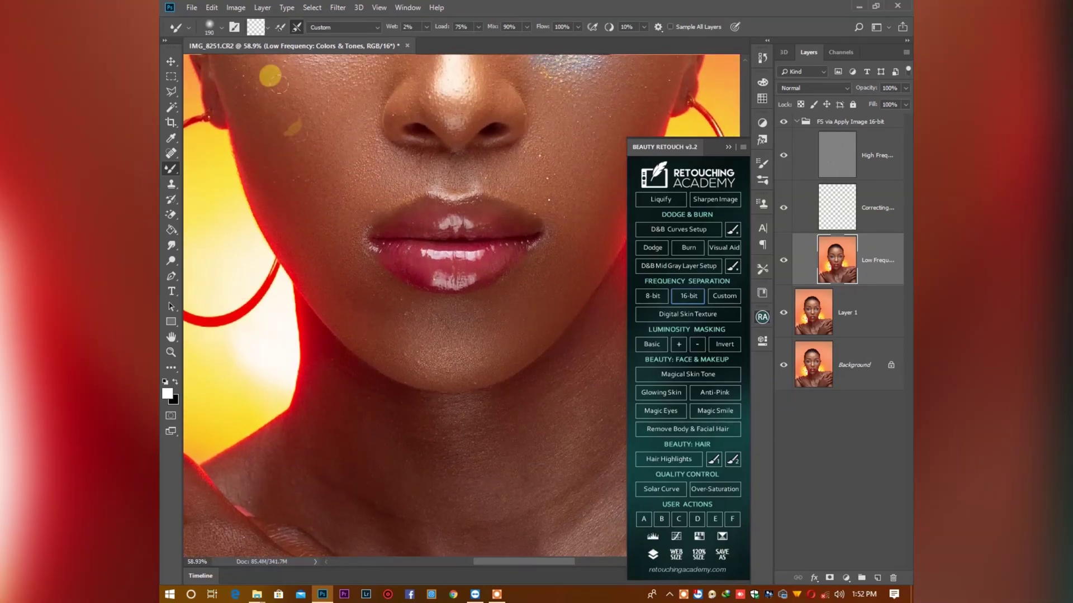
# Blend the tones across the cheek below the eye without glitter, from the ear to the mouth corner
pyautogui.scroll(5, 333, 133)
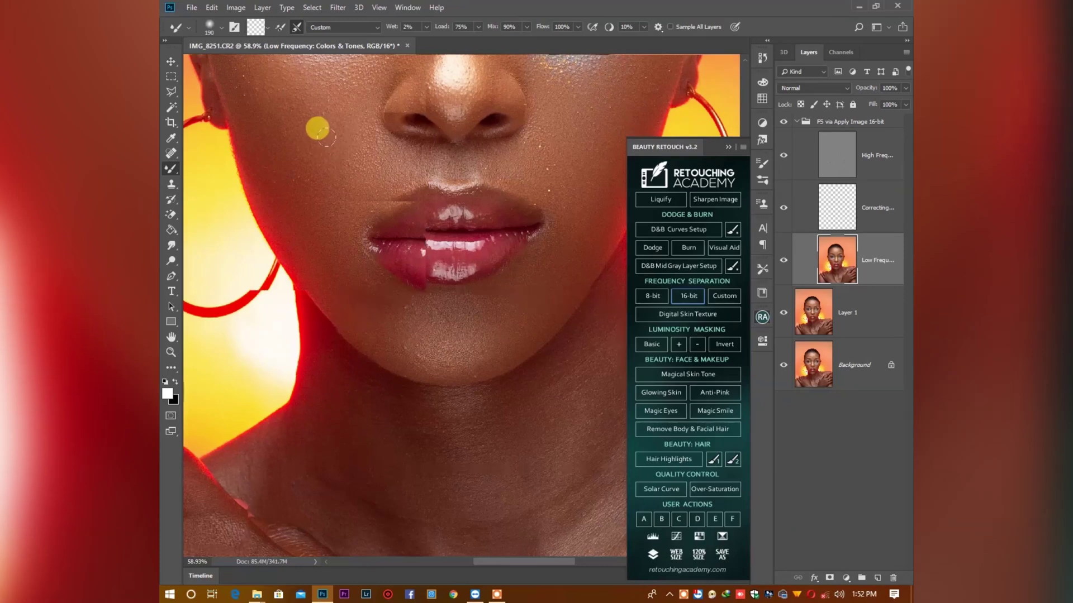
pyautogui.hscroll(-4, 321, 127)
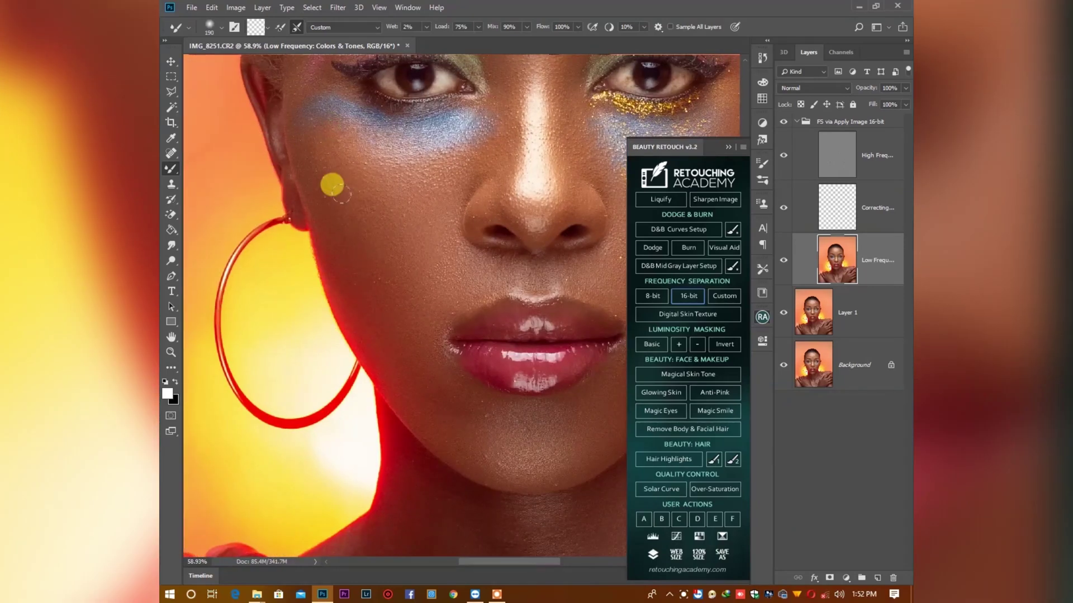
pyautogui.scroll(2, 391, 257)
pyautogui.hscroll(-1, 391, 257)
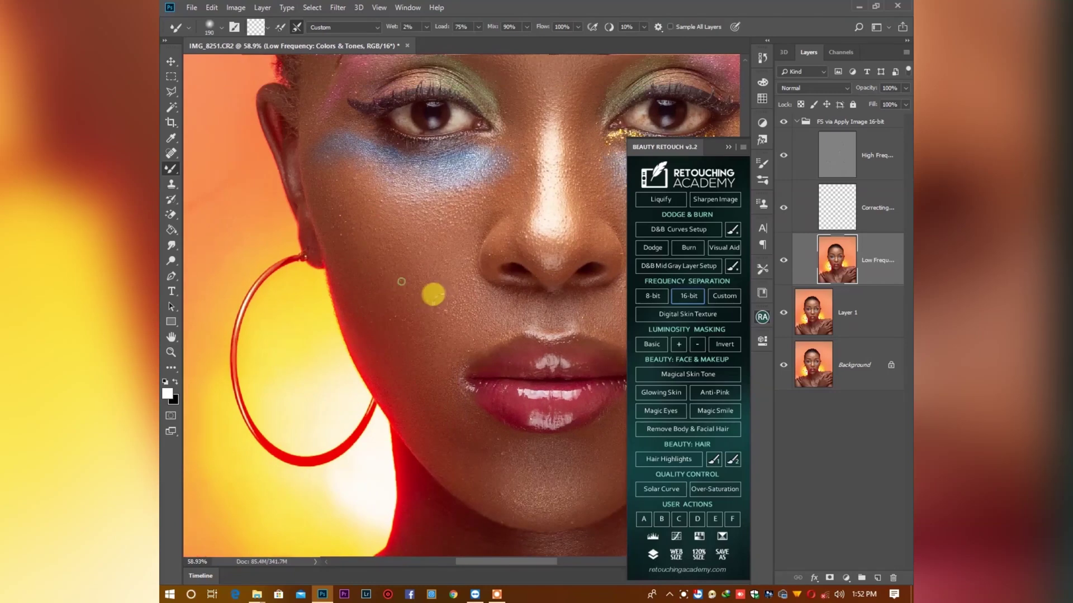
pyautogui.scroll(1, 427, 294)
pyautogui.hscroll(-1, 428, 293)
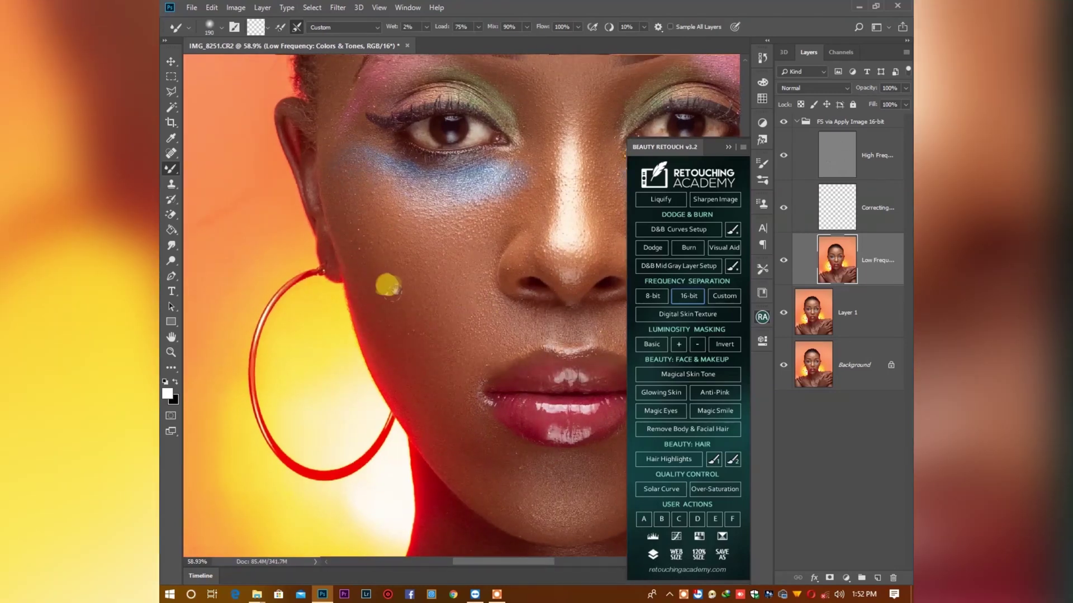
pyautogui.scroll(-3, 333, 187)
pyautogui.hscroll(2, 332, 187)
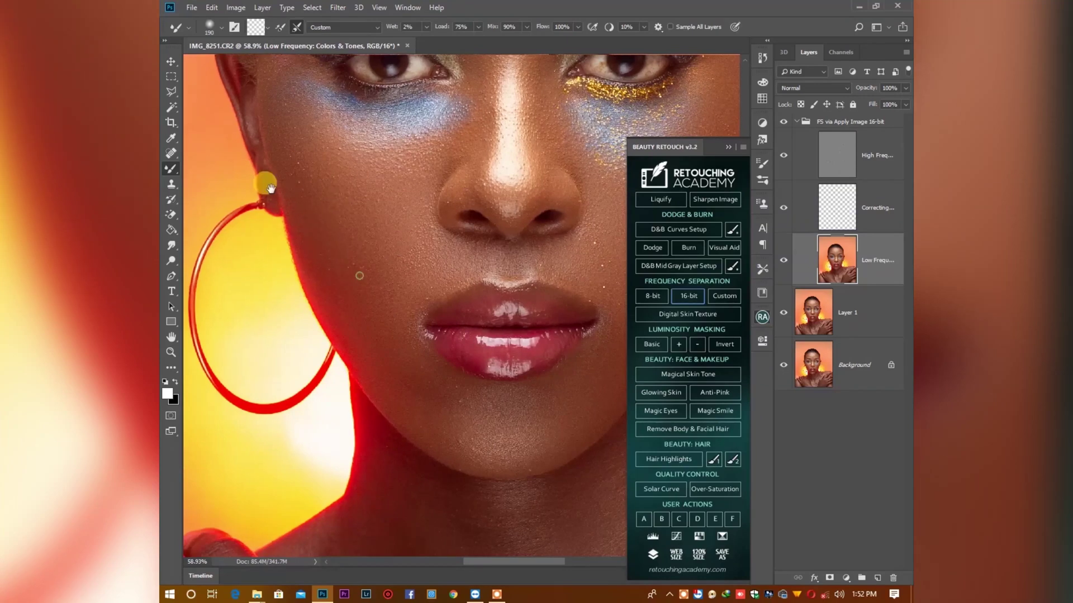
# Even out the chin and the lower cheek on the glitter-eye side with the Mixer Brush
pyautogui.scroll(-3, 336, 248)
pyautogui.hscroll(3, 335, 248)
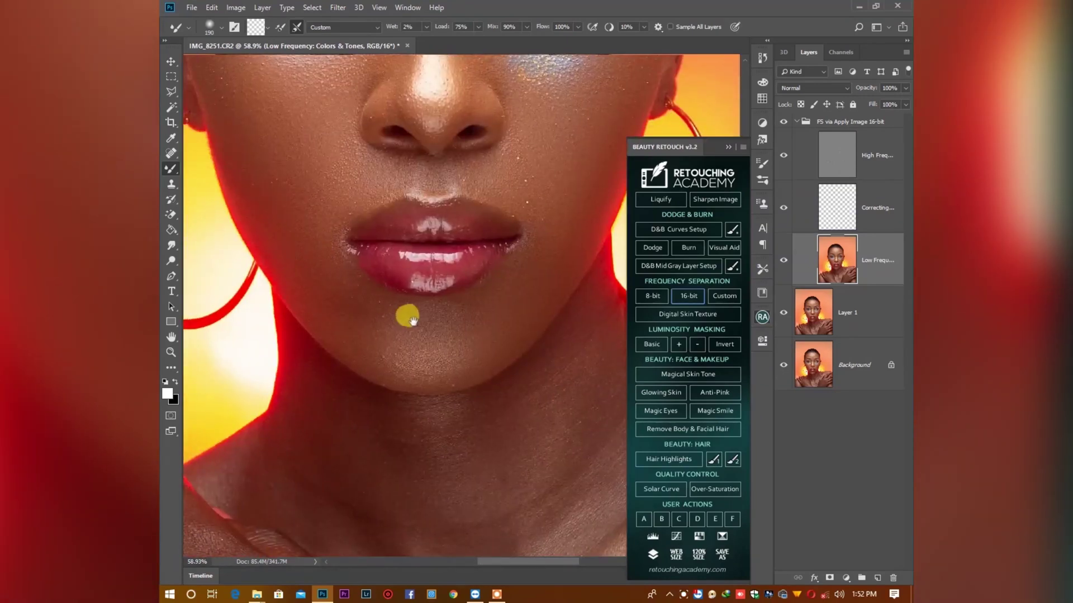
pyautogui.hscroll(1, 407, 313)
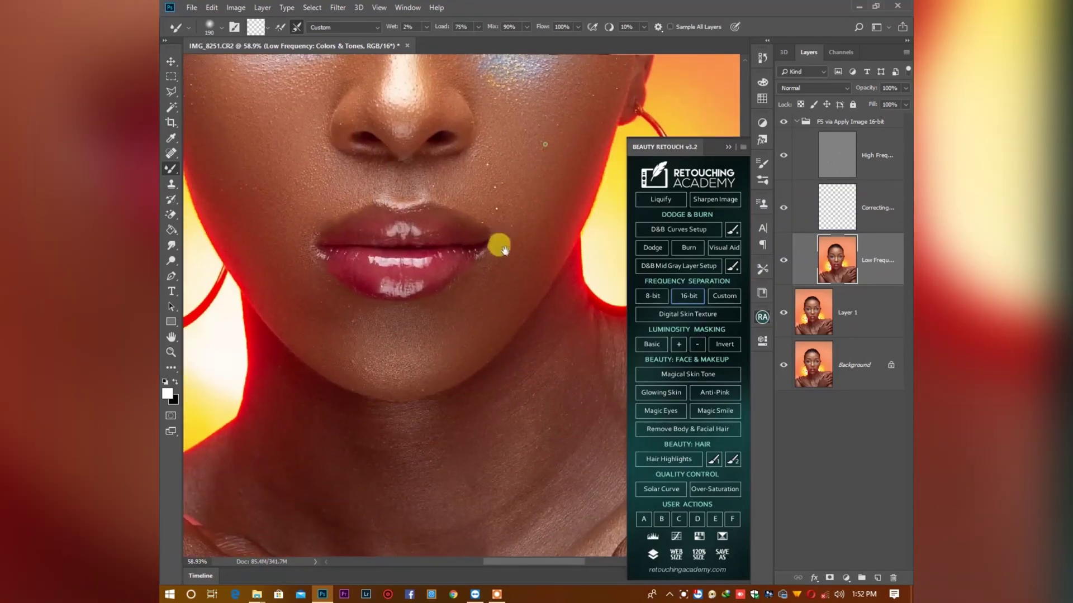
pyautogui.scroll(4, 486, 210)
pyautogui.hscroll(1, 485, 210)
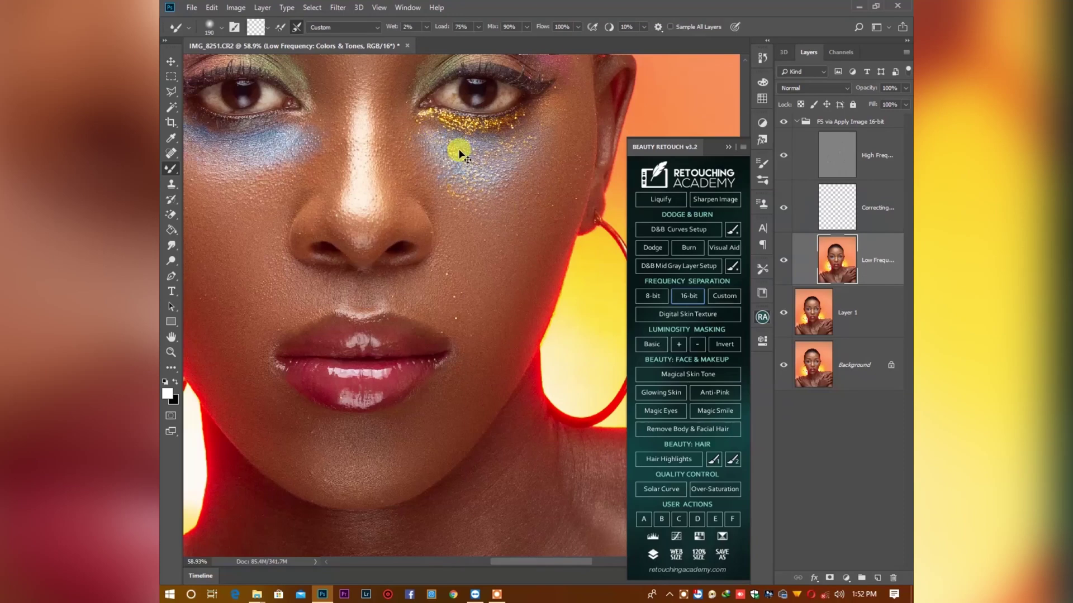
pyautogui.moveTo(484, 358); pyautogui.dragTo(522, 265)
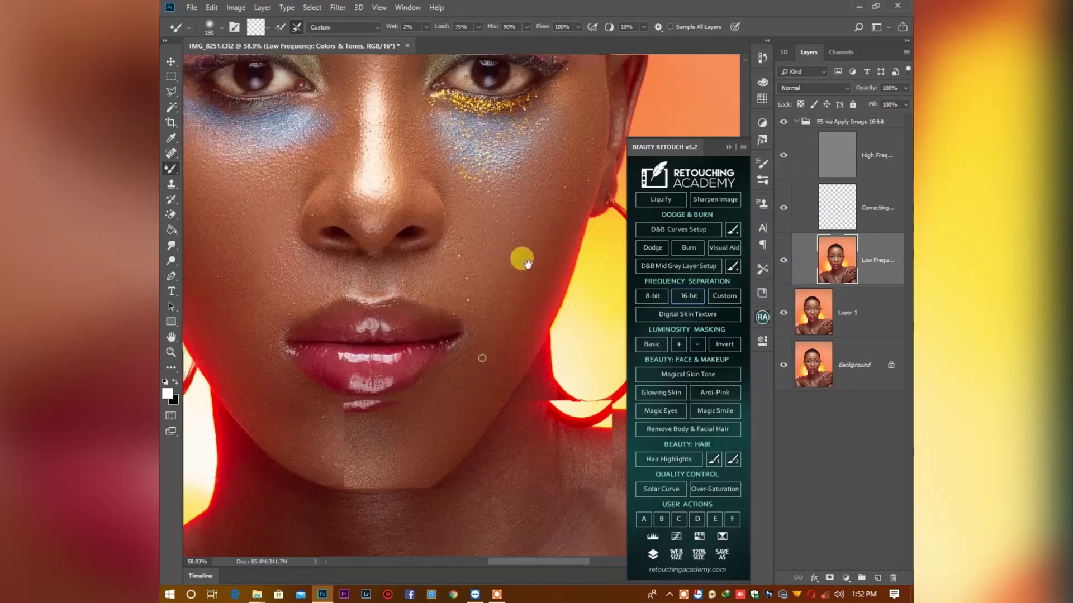
# Refine the tone transitions along the outer cheek and jawline on the side without glitter
pyautogui.moveTo(301, 315)
pyautogui.mouseDown()
pyautogui.moveTo(423, 342)
pyautogui.moveTo(416, 337)
pyautogui.mouseUp()
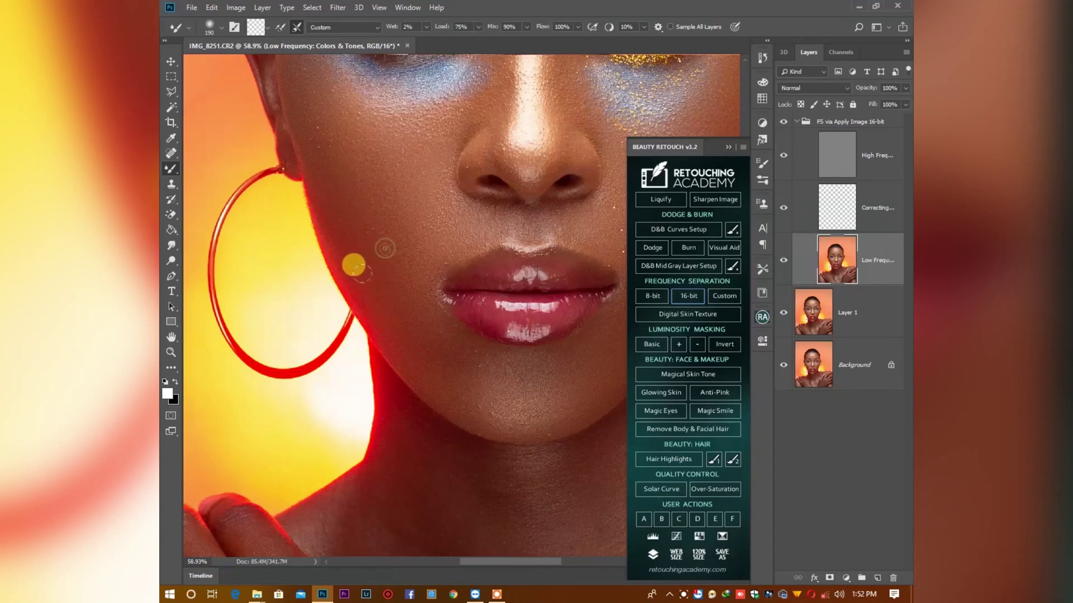
pyautogui.moveTo(301, 118); pyautogui.dragTo(334, 193)
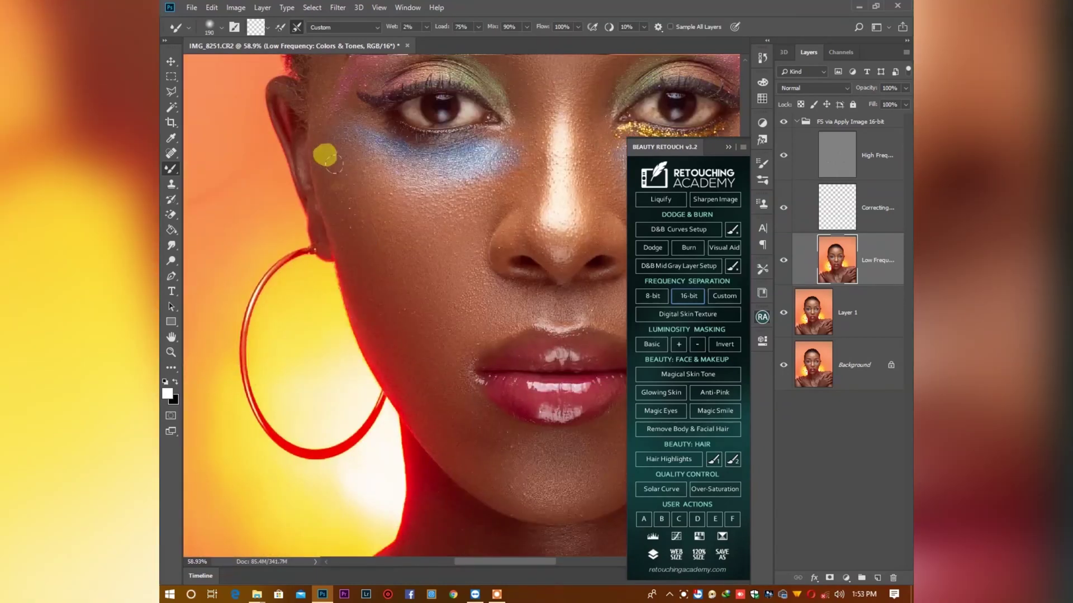
pyautogui.moveTo(395, 252); pyautogui.dragTo(347, 213)
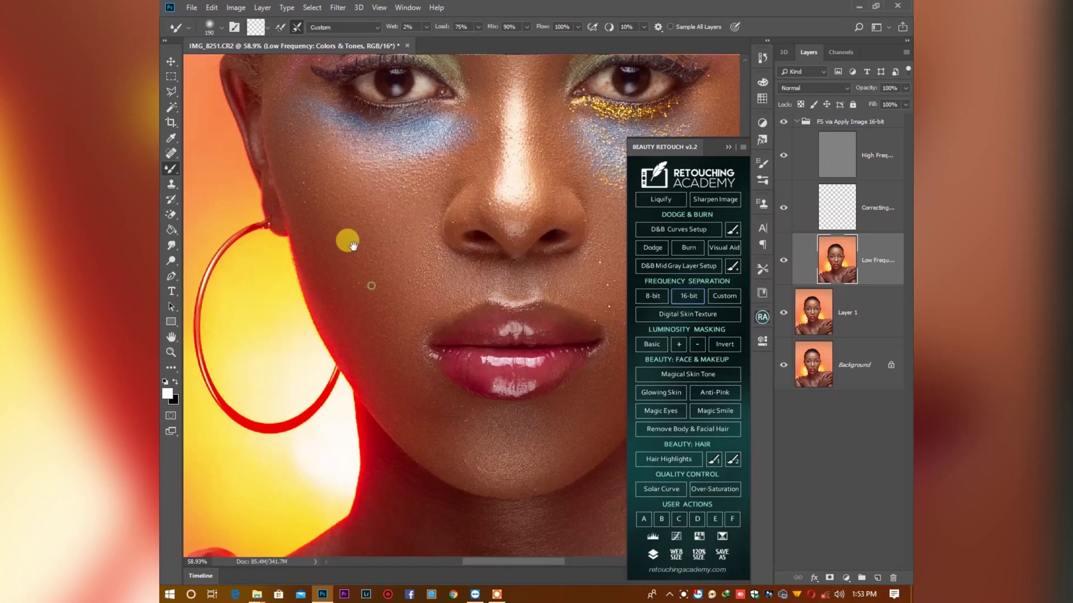
pyautogui.moveTo(348, 299); pyautogui.dragTo(302, 187)
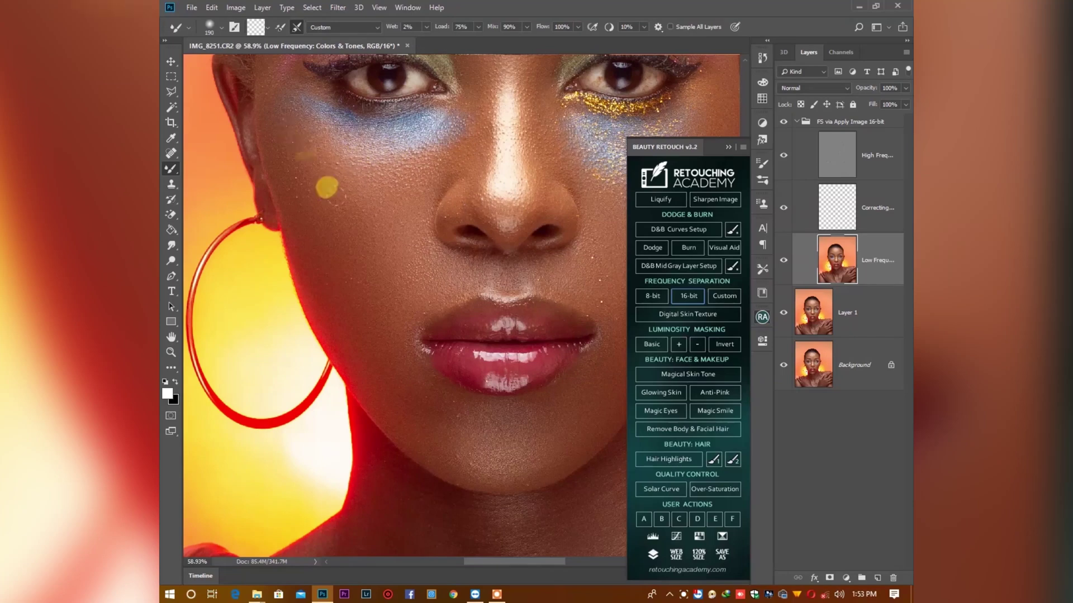
# Set the Mixer Brush size to 165 px for the area between the eyes and the nose bridge
pyautogui.moveTo(348, 170); pyautogui.dragTo(362, 256)
pyautogui.moveTo(469, 179); pyautogui.dragTo(403, 260)
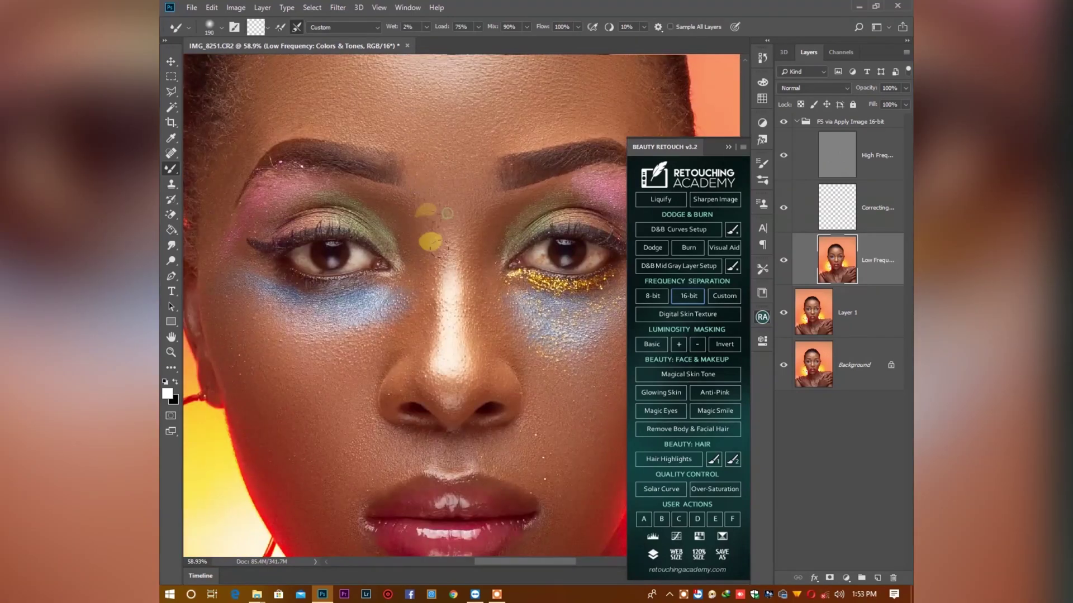
pyautogui.rightClick(454, 226)
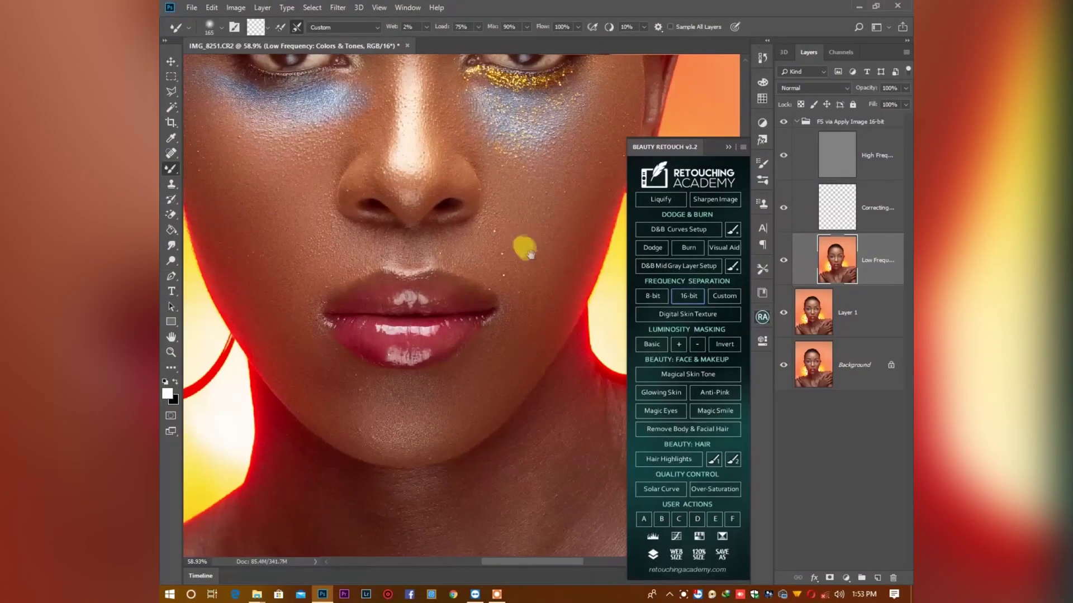
# Blend the tones beside the nose, over both cheeks and on the chin with the 165 px Mixer Brush
pyautogui.moveTo(530, 255); pyautogui.dragTo(538, 306)
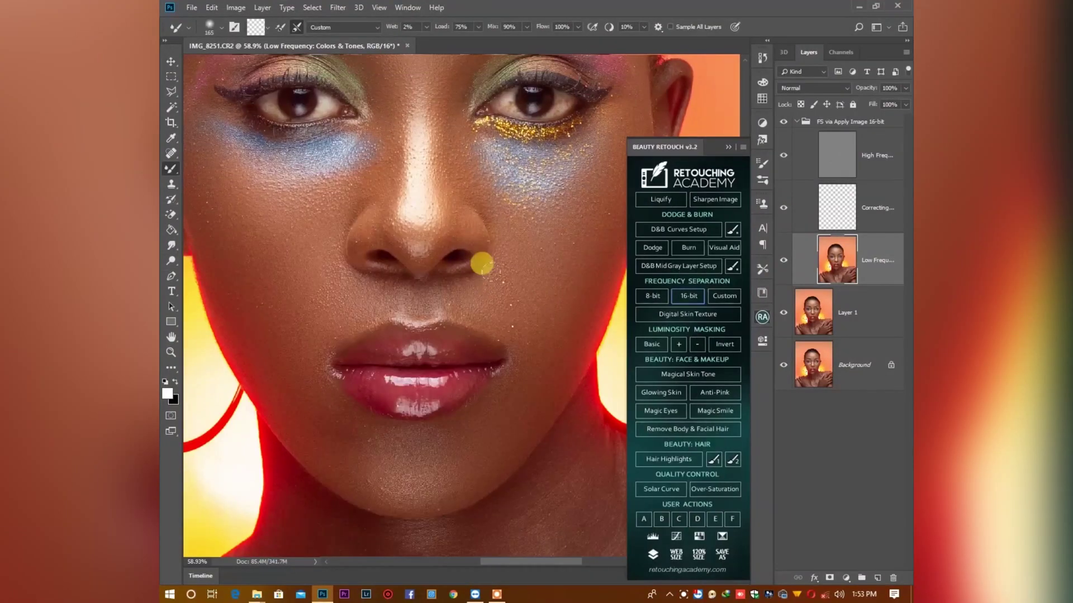
pyautogui.moveTo(514, 294); pyautogui.dragTo(562, 251)
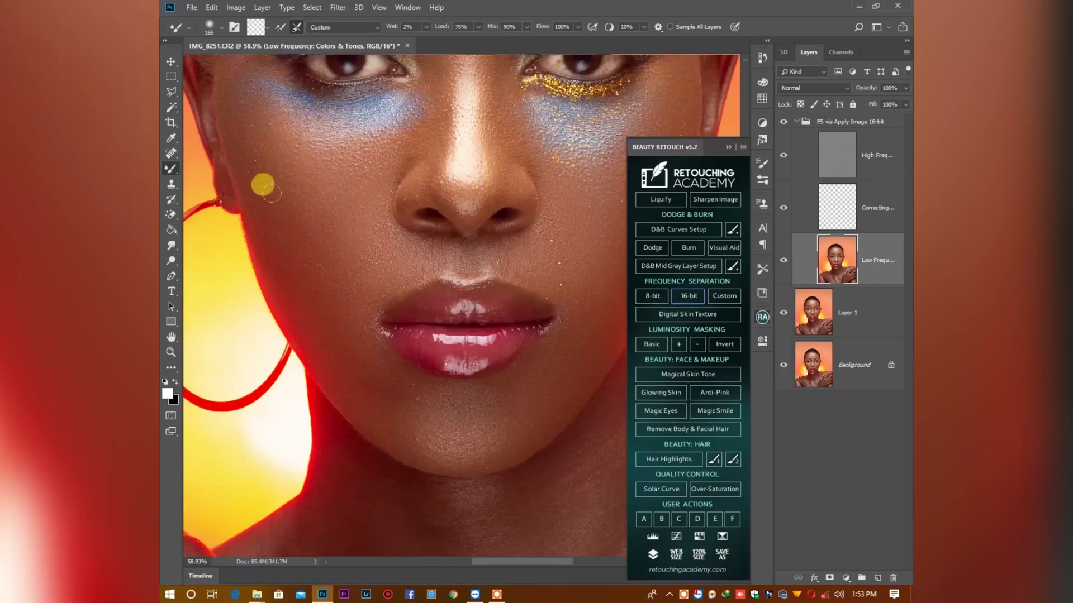
pyautogui.moveTo(462, 430); pyautogui.dragTo(398, 402)
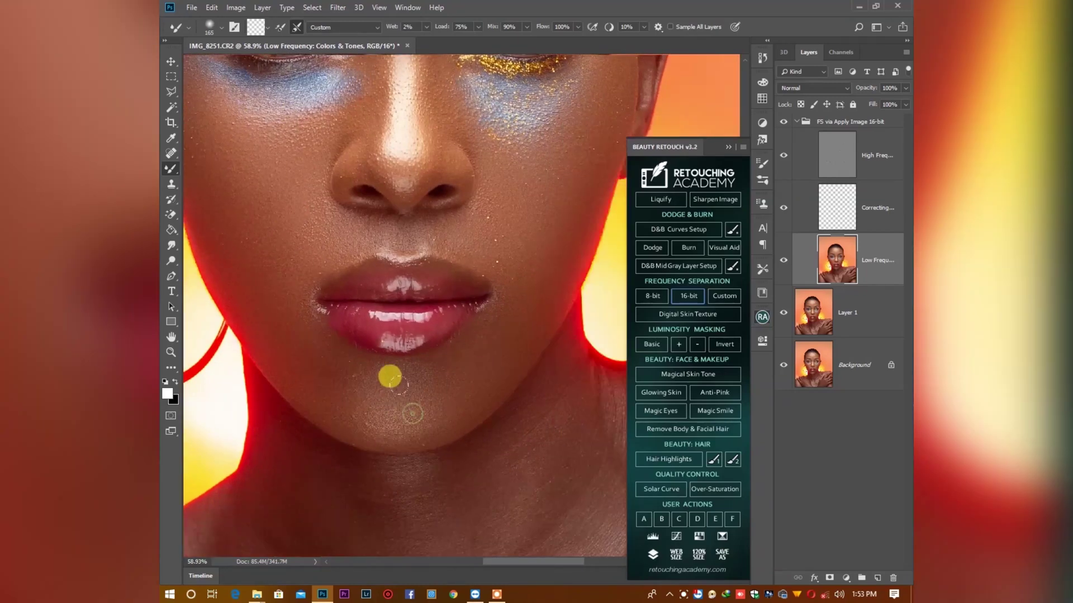
# Set the Mixer Brush size to 432 px for the neck and body skin
pyautogui.scroll(-4, 412, 400)
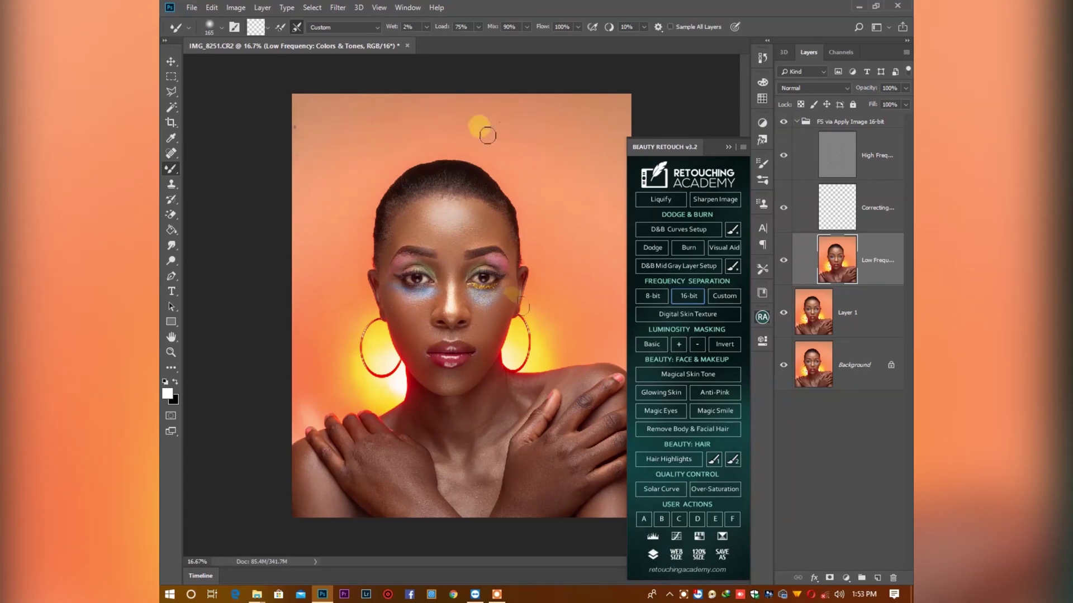
pyautogui.scroll(5, 407, 446)
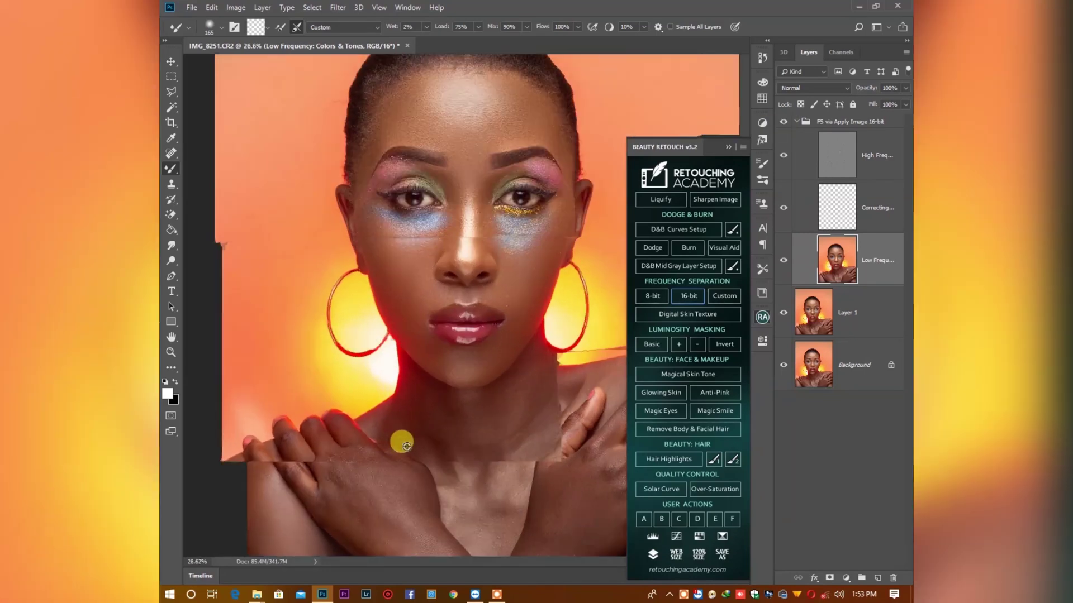
pyautogui.moveTo(443, 438); pyautogui.dragTo(390, 331)
pyautogui.rightClick(411, 365)
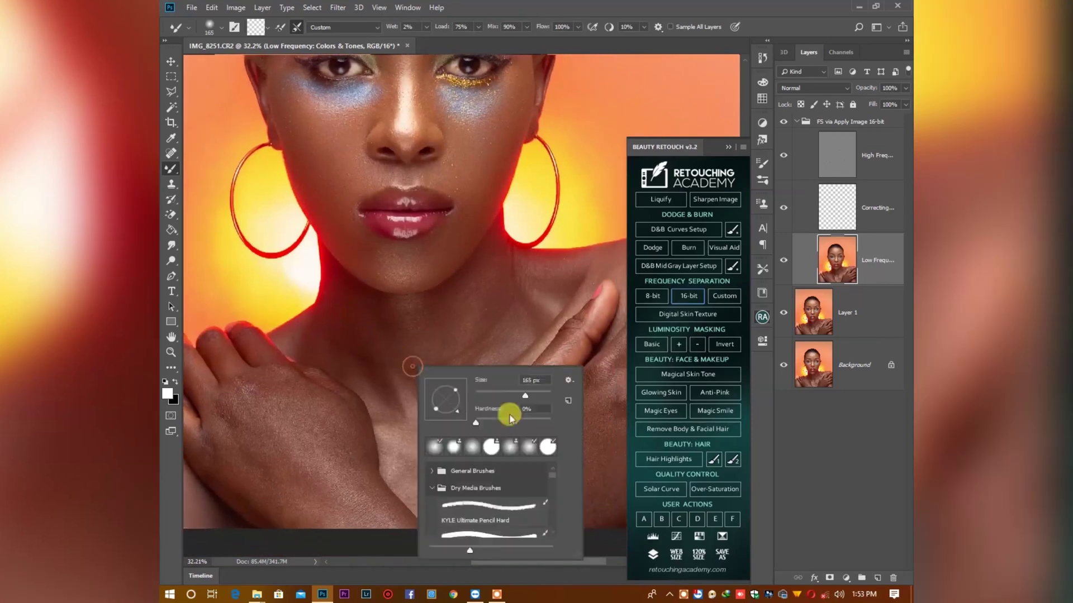
pyautogui.press('Return')
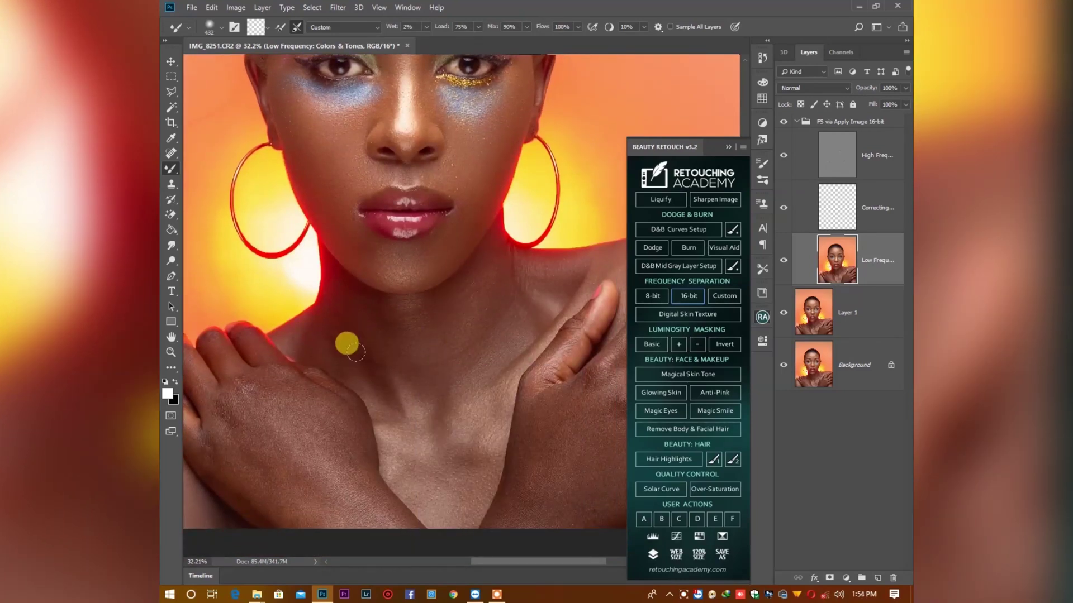
# Blend the skin tones on the neck and on the shoulder and back of the hand on the side without glitter with the 432 px Mixer Brush
pyautogui.moveTo(455, 299); pyautogui.dragTo(486, 283)
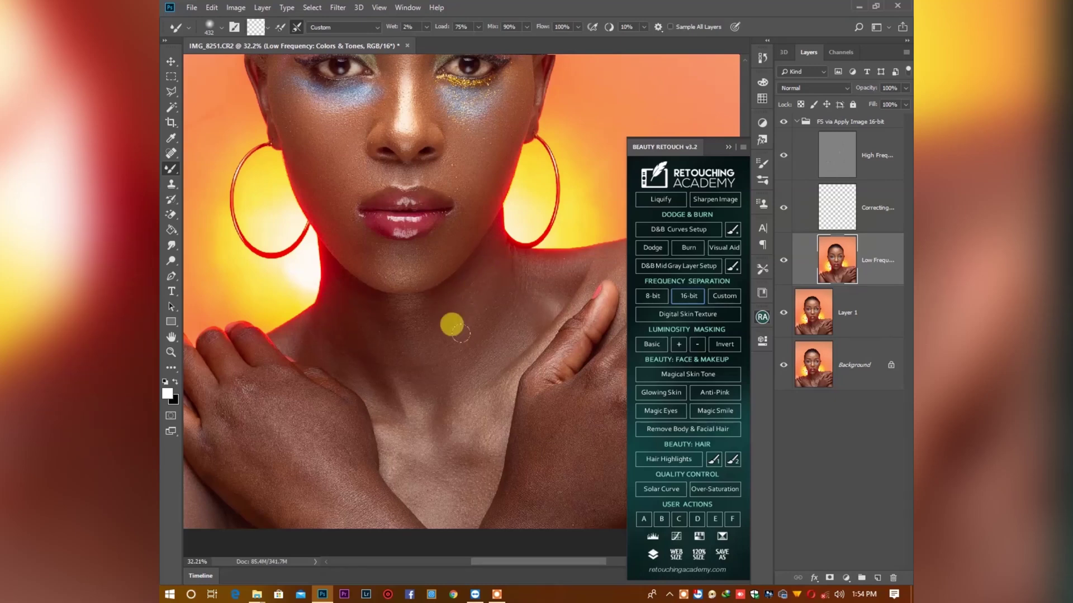
pyautogui.moveTo(485, 349); pyautogui.dragTo(513, 275)
pyautogui.moveTo(409, 413); pyautogui.dragTo(501, 389)
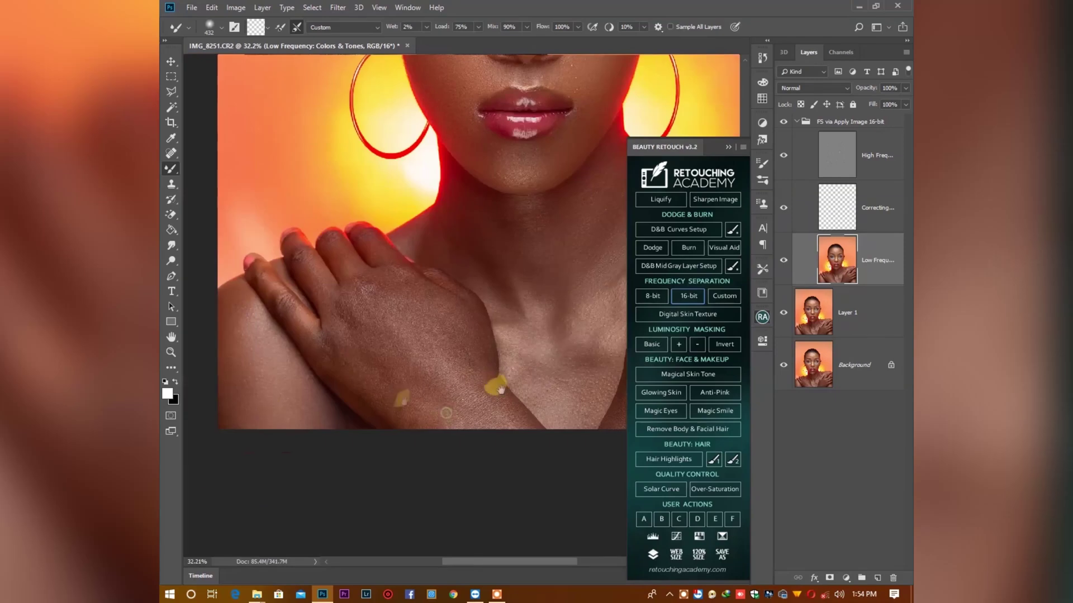
pyautogui.click(240, 411)
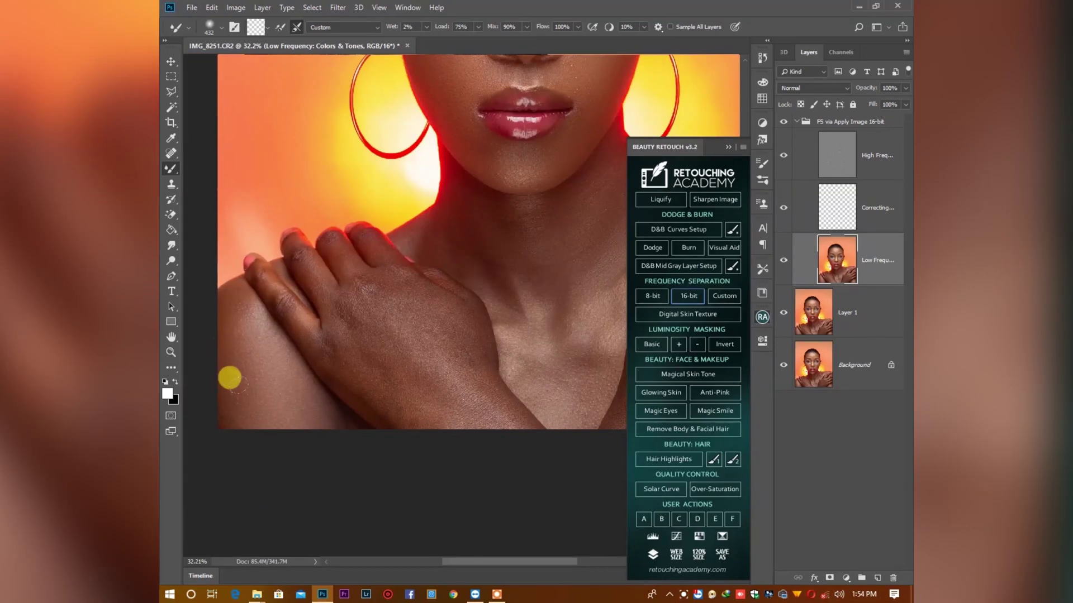
pyautogui.moveTo(328, 352); pyautogui.dragTo(278, 356)
pyautogui.moveTo(359, 314)
pyautogui.mouseDown()
pyautogui.moveTo(306, 297)
pyautogui.moveTo(384, 390)
pyautogui.mouseUp()
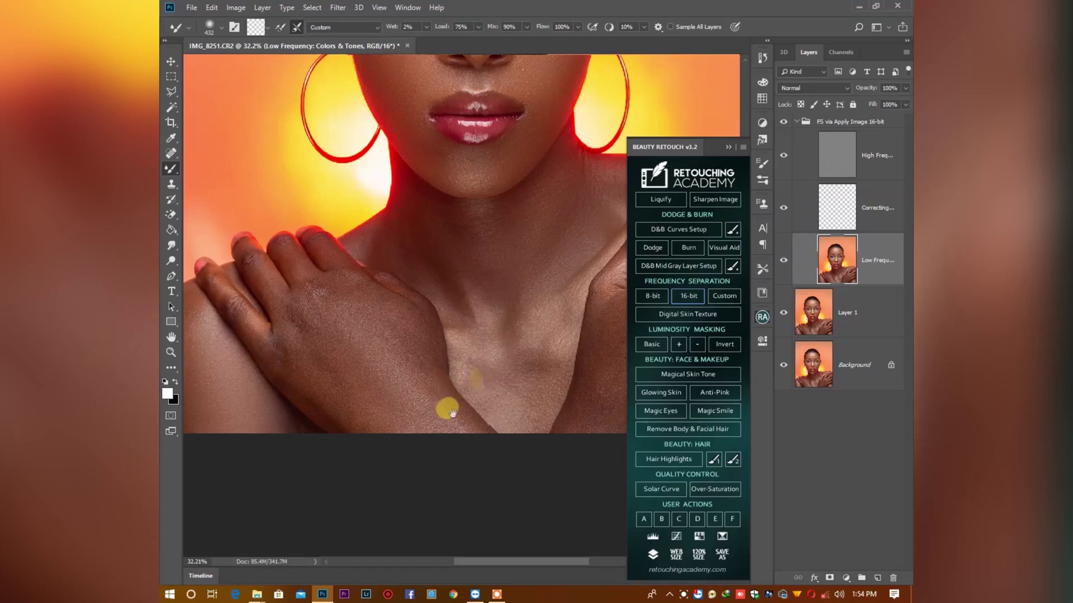
pyautogui.moveTo(448, 409); pyautogui.dragTo(401, 451)
# Smooth the tones under the chin, along the collarbone and shoulder on the glitter side, and on the chest between the arms
pyautogui.moveTo(475, 380); pyautogui.dragTo(394, 444)
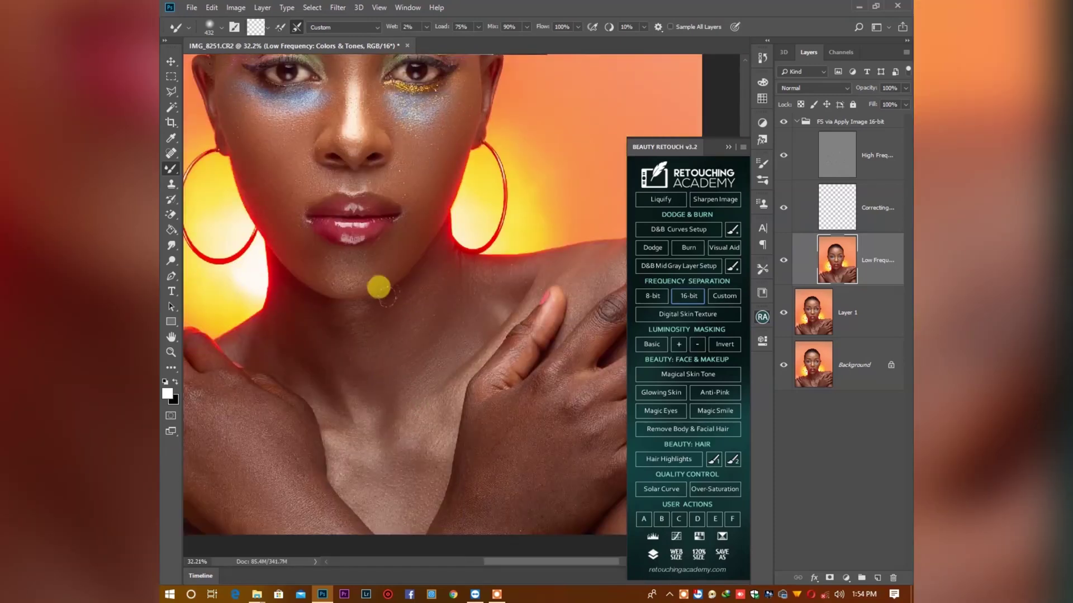
pyautogui.moveTo(426, 308)
pyautogui.mouseDown()
pyautogui.moveTo(373, 354)
pyautogui.moveTo(381, 349)
pyautogui.mouseUp()
pyautogui.moveTo(559, 307)
pyautogui.mouseDown()
pyautogui.moveTo(463, 378)
pyautogui.moveTo(507, 400)
pyautogui.mouseUp()
pyautogui.click(448, 299)
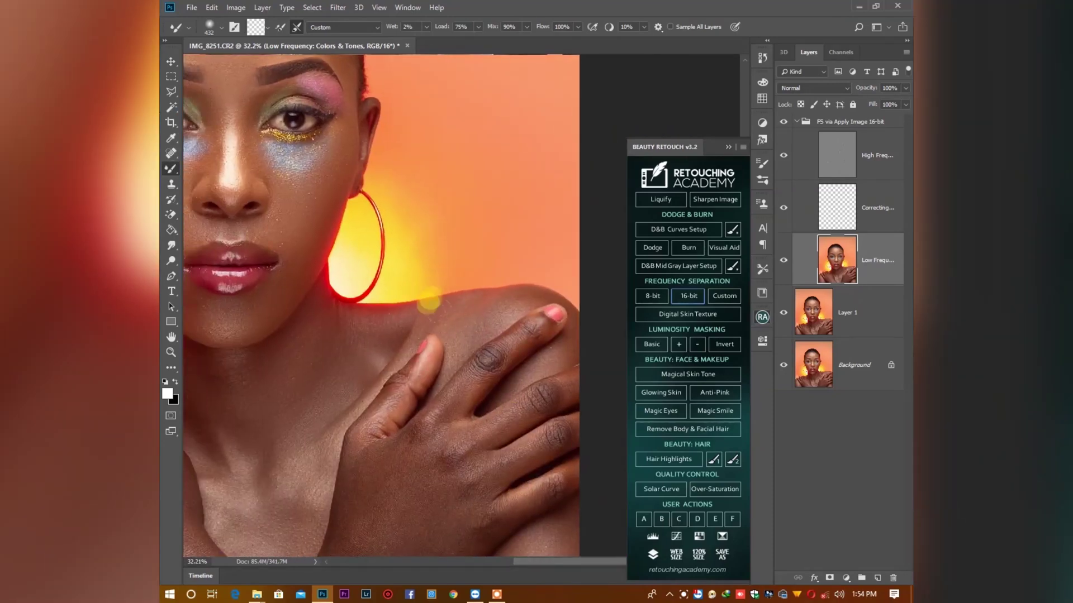
pyautogui.moveTo(390, 328); pyautogui.dragTo(452, 316)
pyautogui.moveTo(350, 363); pyautogui.dragTo(437, 394)
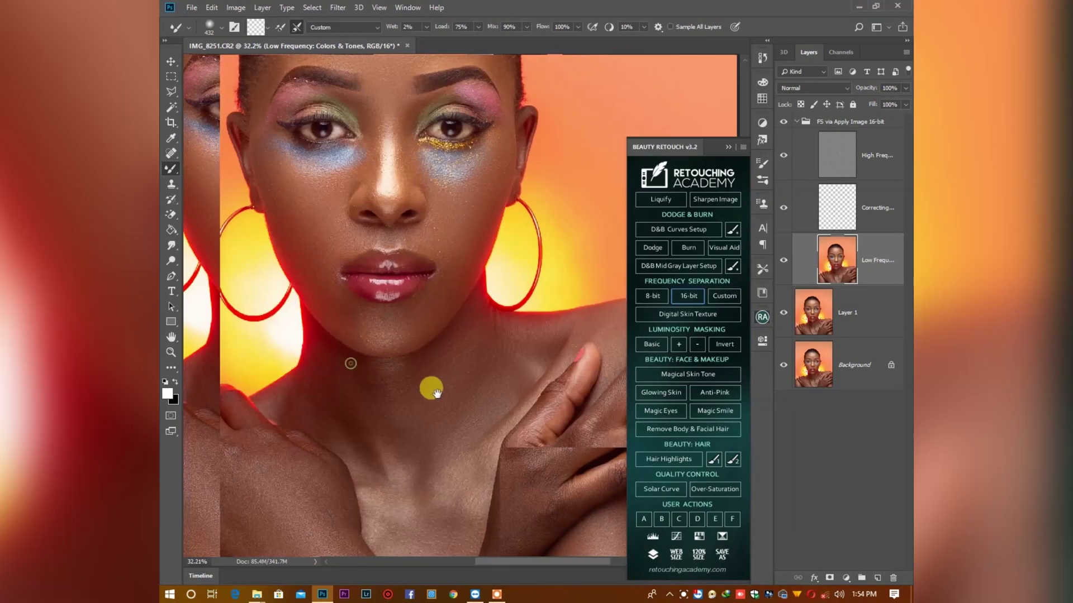
pyautogui.moveTo(389, 436); pyautogui.dragTo(381, 296)
pyautogui.moveTo(400, 417); pyautogui.dragTo(373, 393)
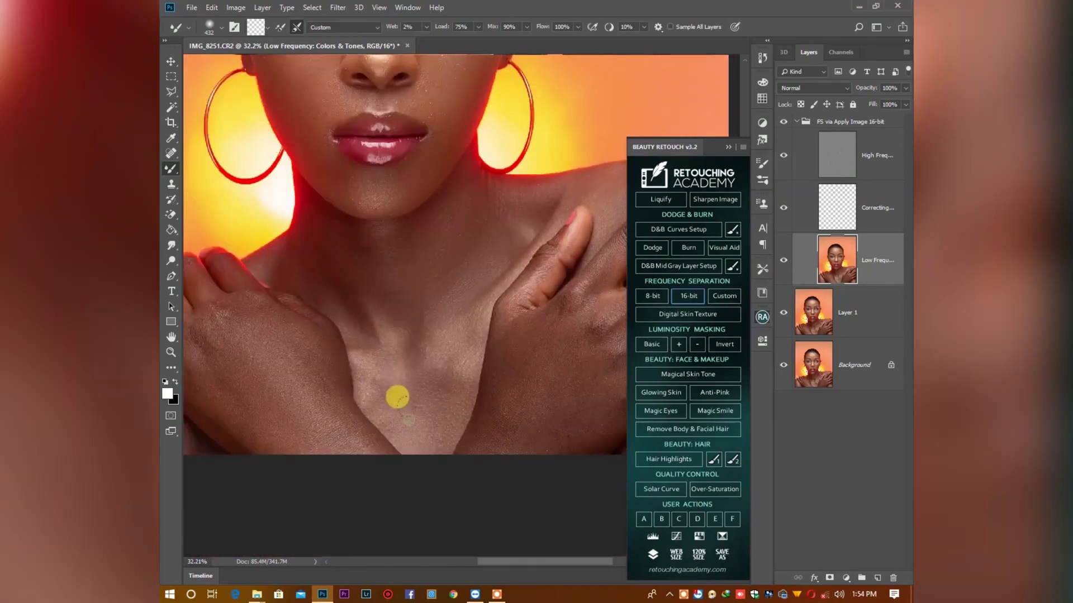
# Set the Mixer Brush size to 161 px and blend the shoulder skin above the fingers on the glitter side
pyautogui.moveTo(498, 409)
pyautogui.mouseDown()
pyautogui.moveTo(450, 424)
pyautogui.moveTo(469, 352)
pyautogui.moveTo(470, 411)
pyautogui.moveTo(474, 402)
pyautogui.mouseUp()
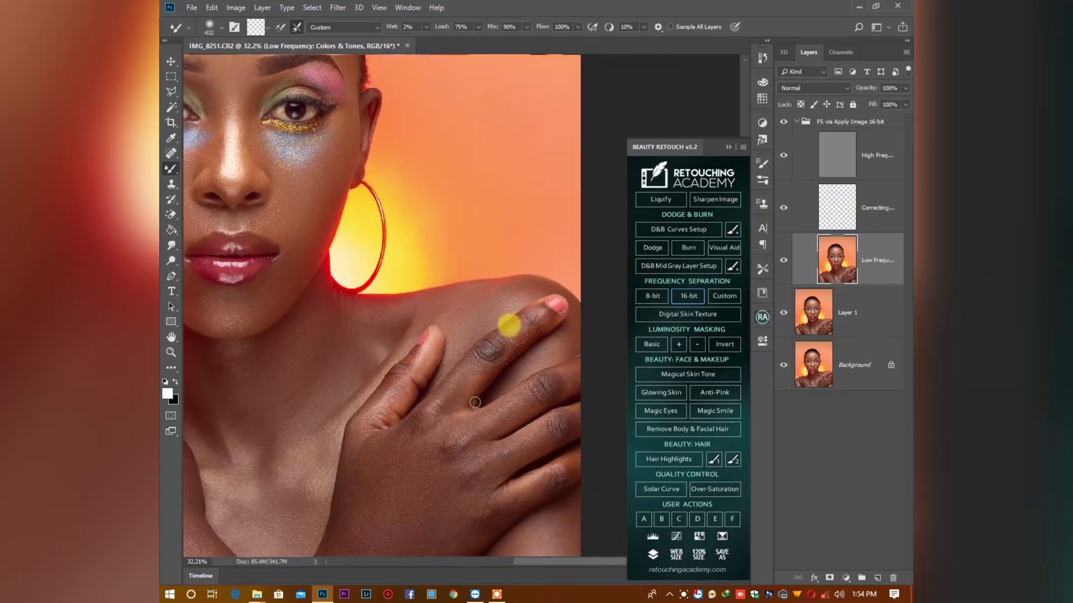
pyautogui.rightClick(553, 349)
pyautogui.press('Return')
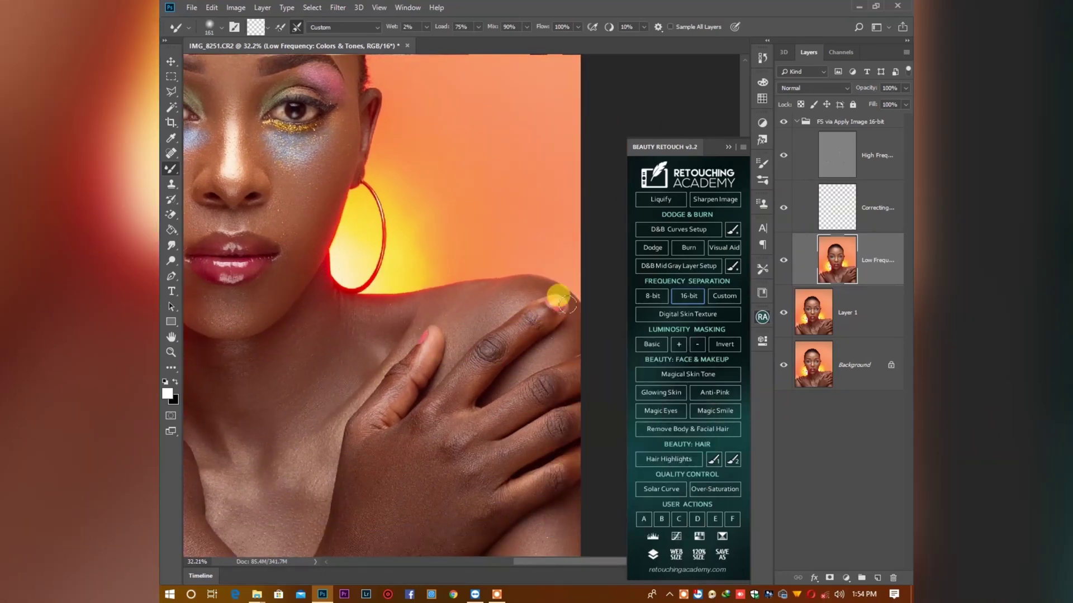
pyautogui.moveTo(516, 289)
pyautogui.mouseDown()
pyautogui.moveTo(482, 338)
pyautogui.moveTo(457, 319)
pyautogui.mouseUp()
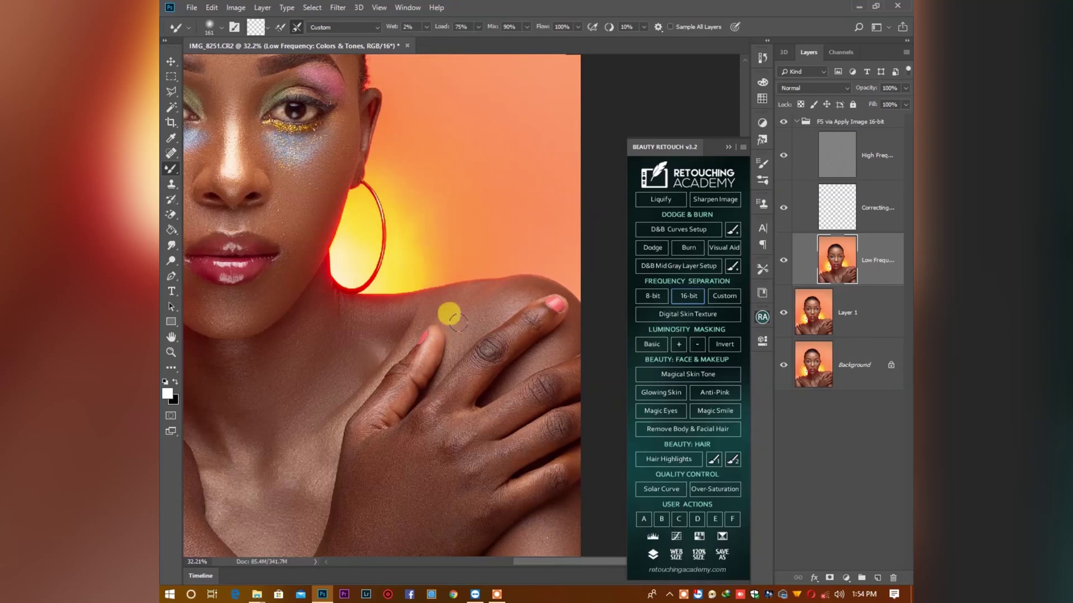
# Set the Mixer Brush size to 180 px and even out the tones on the neck
pyautogui.hscroll(-3, 425, 339)
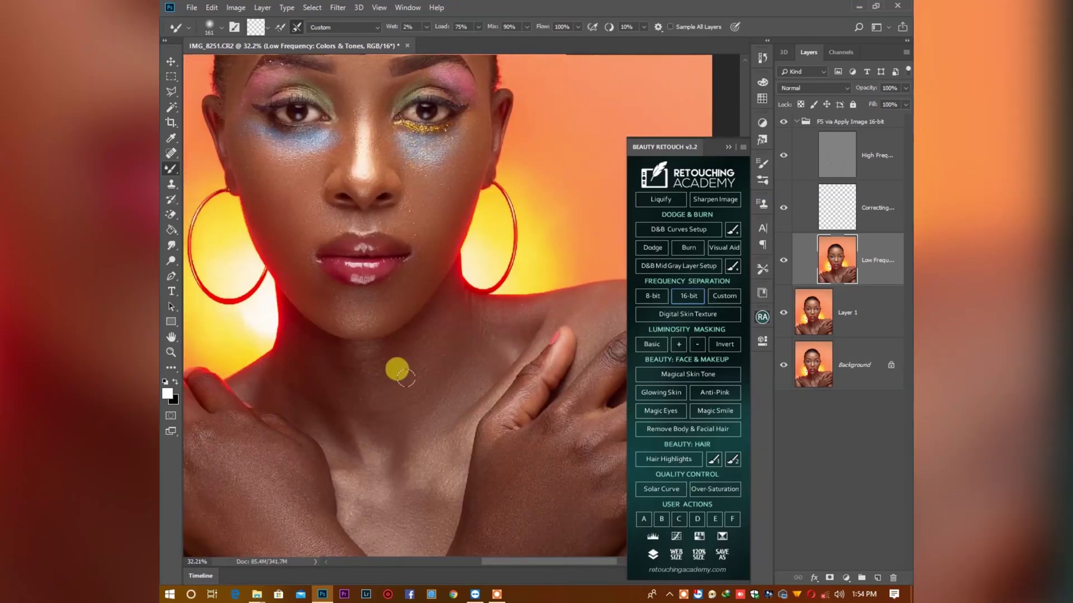
pyautogui.rightClick(447, 383)
pyautogui.moveTo(564, 414); pyautogui.dragTo(560, 414)
pyautogui.click(383, 419)
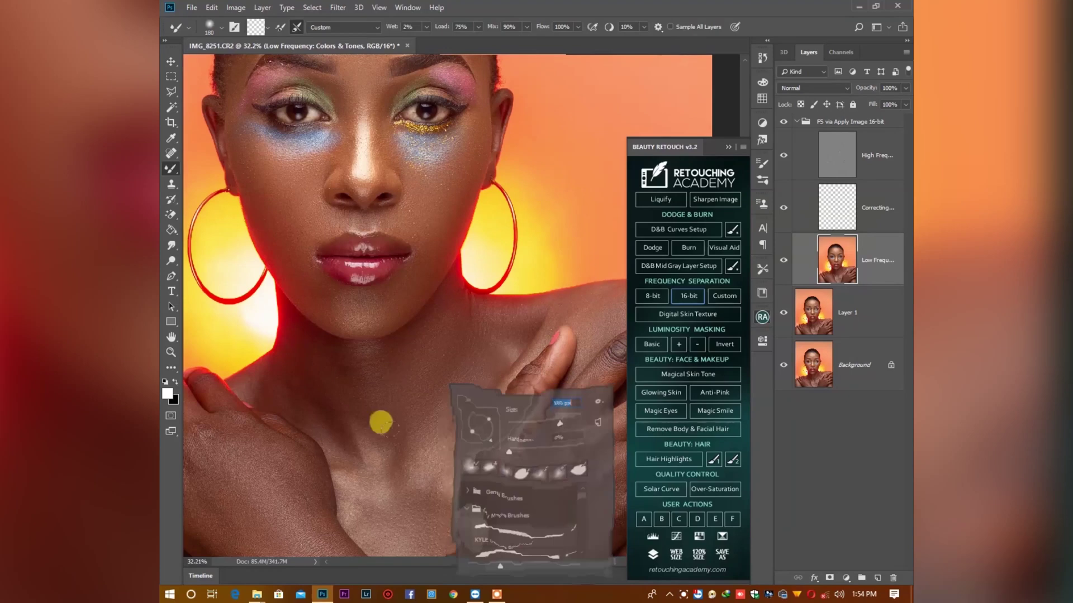
pyautogui.moveTo(332, 429)
pyautogui.mouseDown()
pyautogui.moveTo(346, 371)
pyautogui.moveTo(401, 336)
pyautogui.mouseUp()
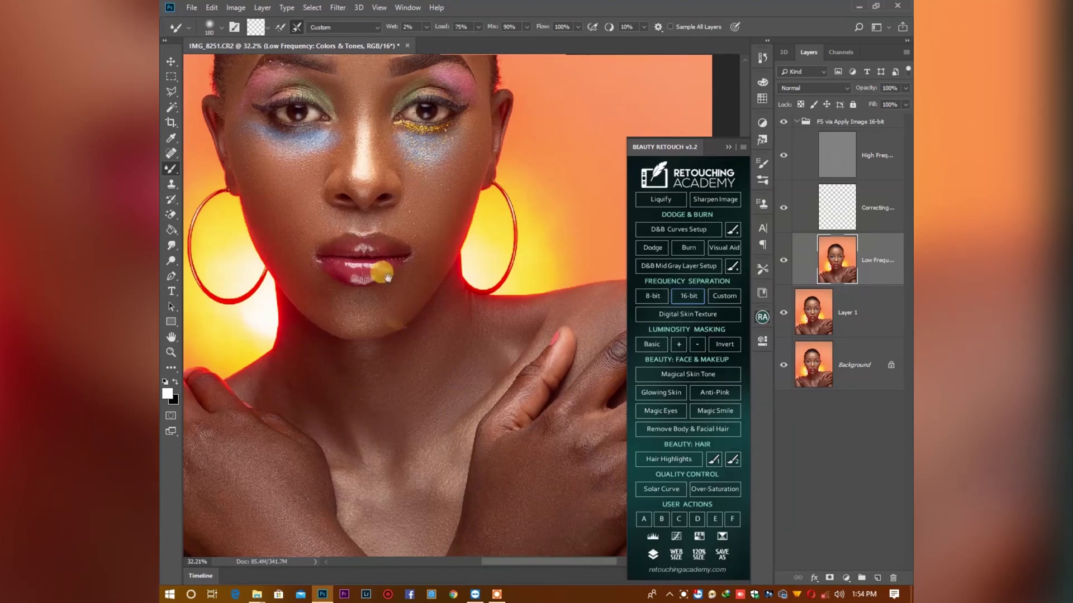
# Blend the remaining uneven tones on the cheeks and forehead with the 180 px Mixer Brush
pyautogui.moveTo(368, 275)
pyautogui.mouseDown()
pyautogui.moveTo(409, 334)
pyautogui.moveTo(356, 357)
pyautogui.moveTo(384, 377)
pyautogui.moveTo(329, 338)
pyautogui.moveTo(254, 195)
pyautogui.moveTo(262, 186)
pyautogui.moveTo(275, 224)
pyautogui.moveTo(458, 225)
pyautogui.mouseUp()
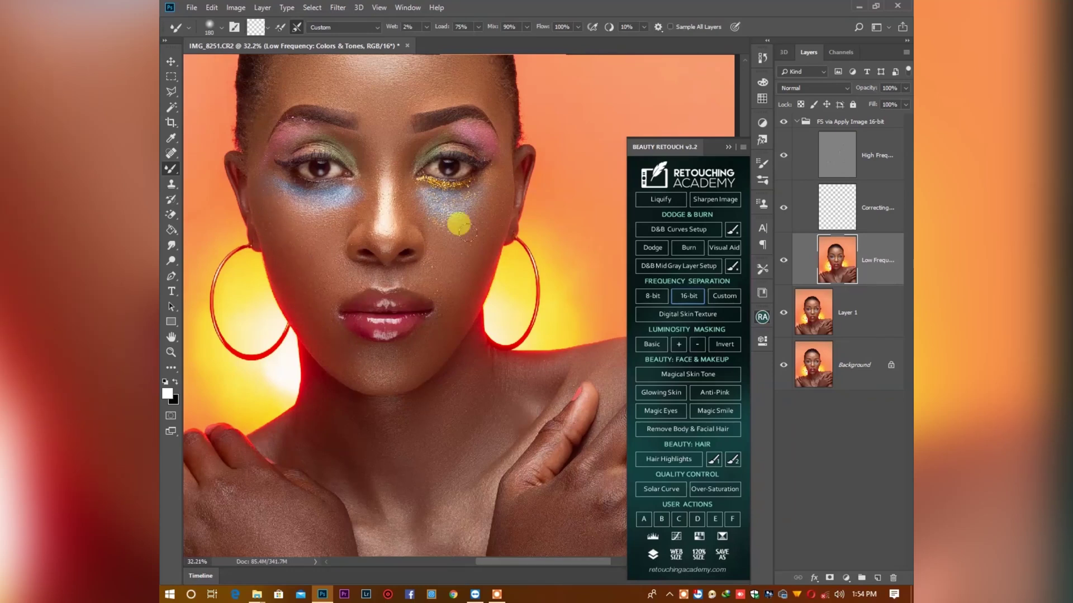
pyautogui.moveTo(439, 260)
pyautogui.mouseDown()
pyautogui.moveTo(438, 275)
pyautogui.moveTo(421, 282)
pyautogui.moveTo(343, 274)
pyautogui.mouseUp()
pyautogui.moveTo(330, 162)
pyautogui.mouseDown()
pyautogui.moveTo(364, 251)
pyautogui.moveTo(422, 240)
pyautogui.moveTo(426, 285)
pyautogui.moveTo(412, 249)
pyautogui.moveTo(351, 240)
pyautogui.moveTo(341, 223)
pyautogui.moveTo(319, 228)
pyautogui.moveTo(318, 199)
pyautogui.moveTo(341, 186)
pyautogui.moveTo(310, 199)
pyautogui.moveTo(330, 195)
pyautogui.moveTo(308, 233)
pyautogui.moveTo(390, 179)
pyautogui.moveTo(471, 202)
pyautogui.mouseUp()
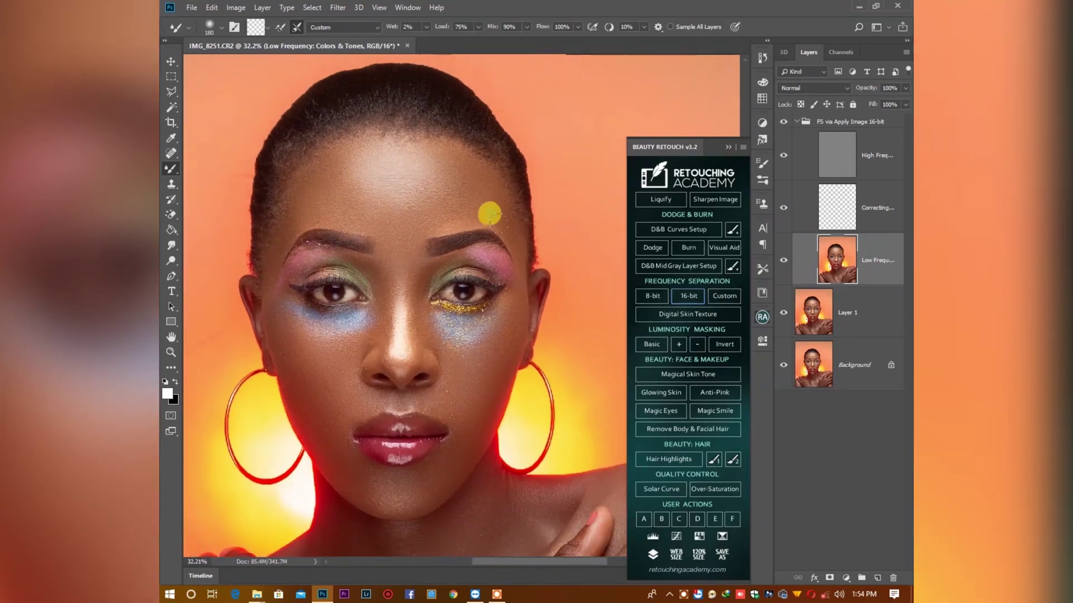
pyautogui.moveTo(472, 293); pyautogui.dragTo(455, 216)
# Examine the smoothed skin in the whole portrait and close up around the nose and mouth
pyautogui.scroll(-5, 209, 304)
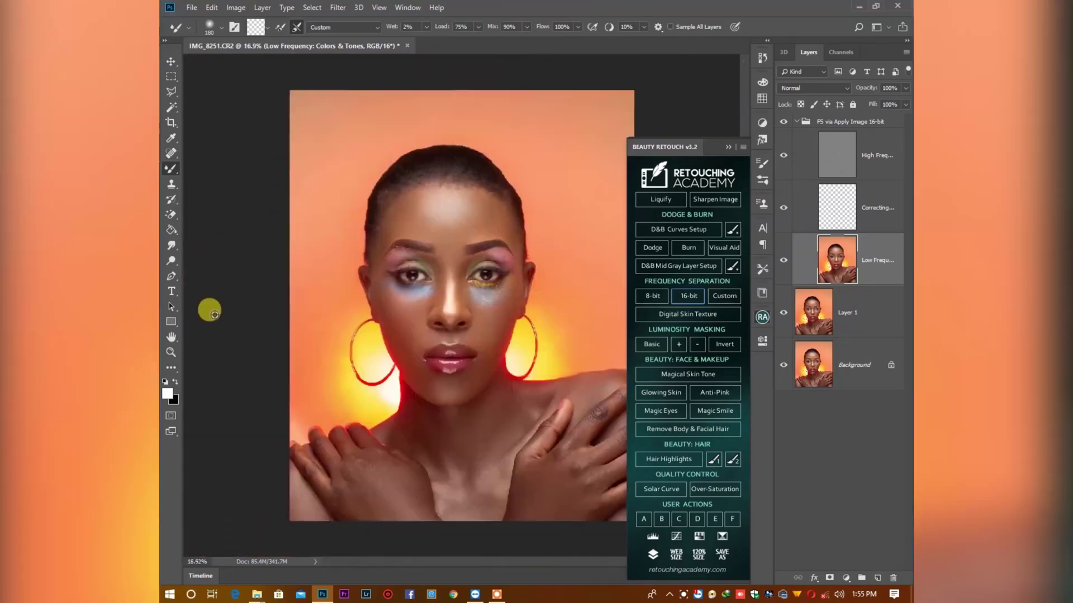
pyautogui.scroll(-1, 214, 315)
pyautogui.scroll(-1, 470, 317)
pyautogui.scroll(-3, 475, 330)
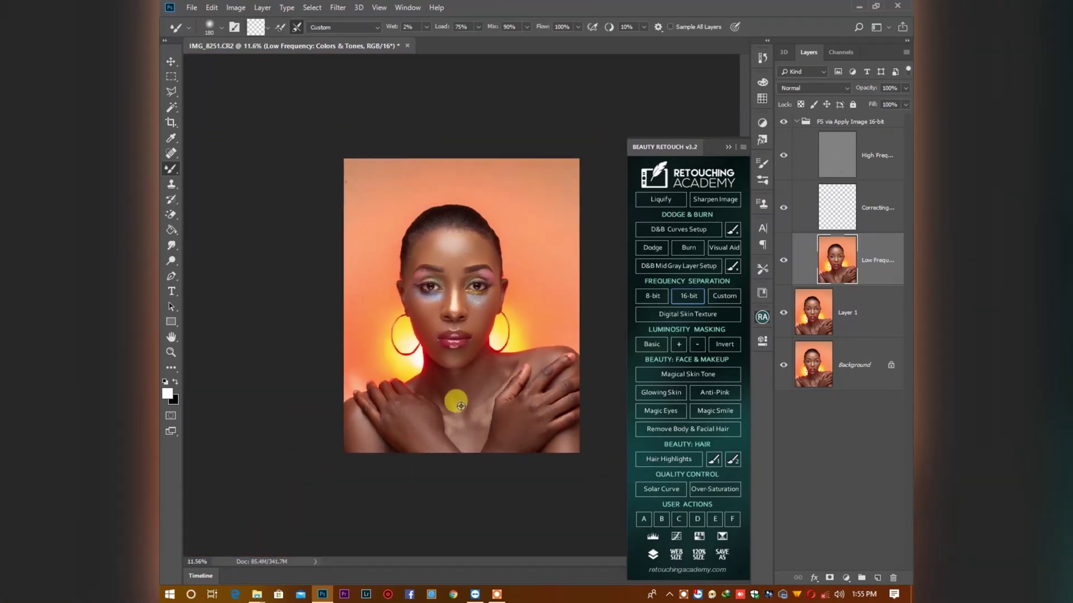
pyautogui.scroll(10, 477, 378)
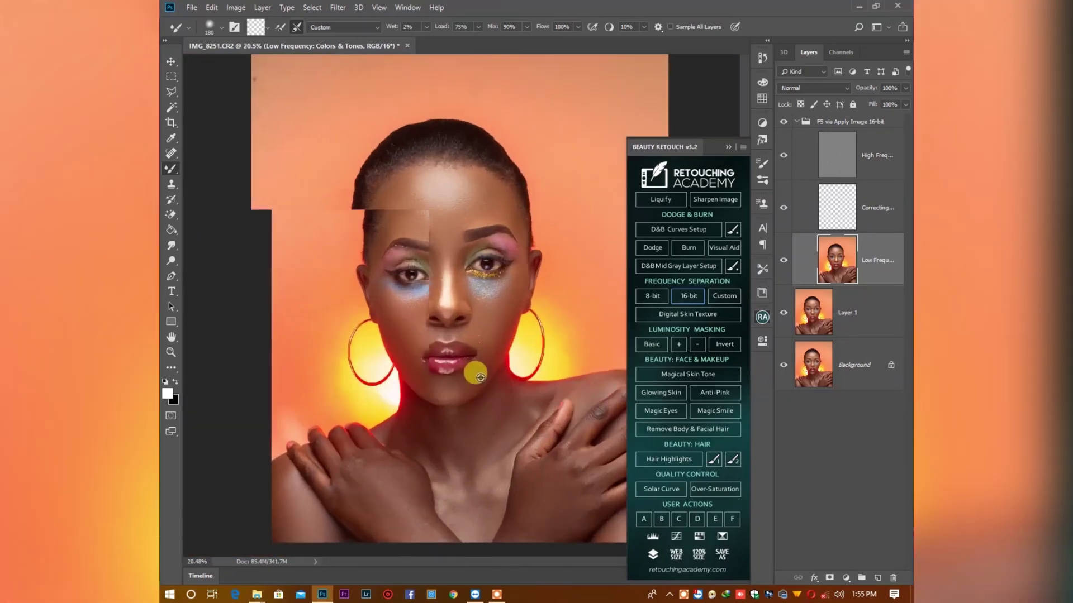
pyautogui.scroll(2, 424, 321)
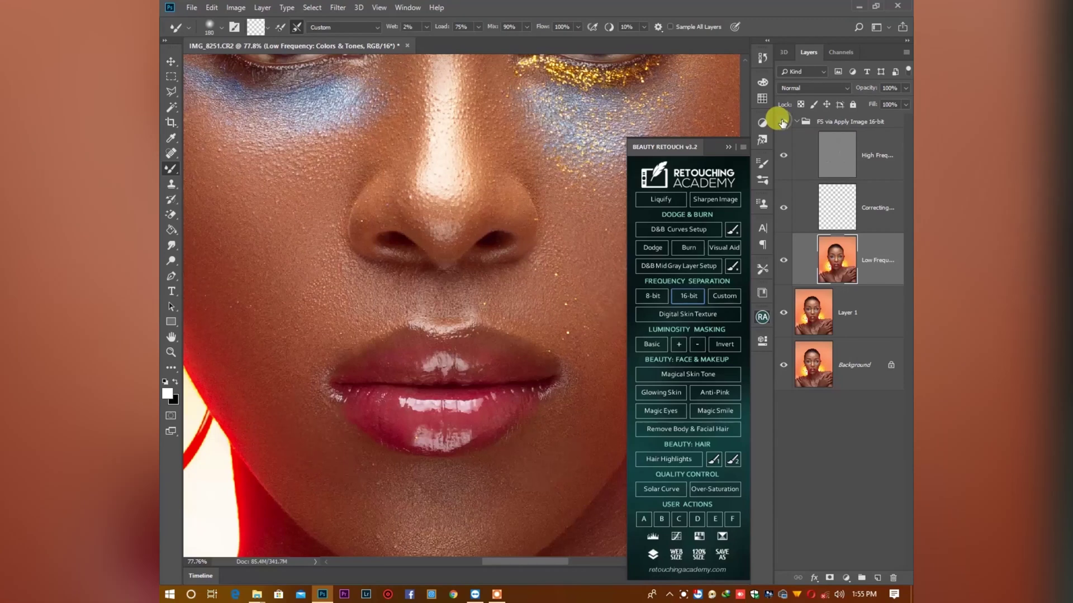
pyautogui.scroll(-1, 496, 175)
pyautogui.scroll(-2, 509, 216)
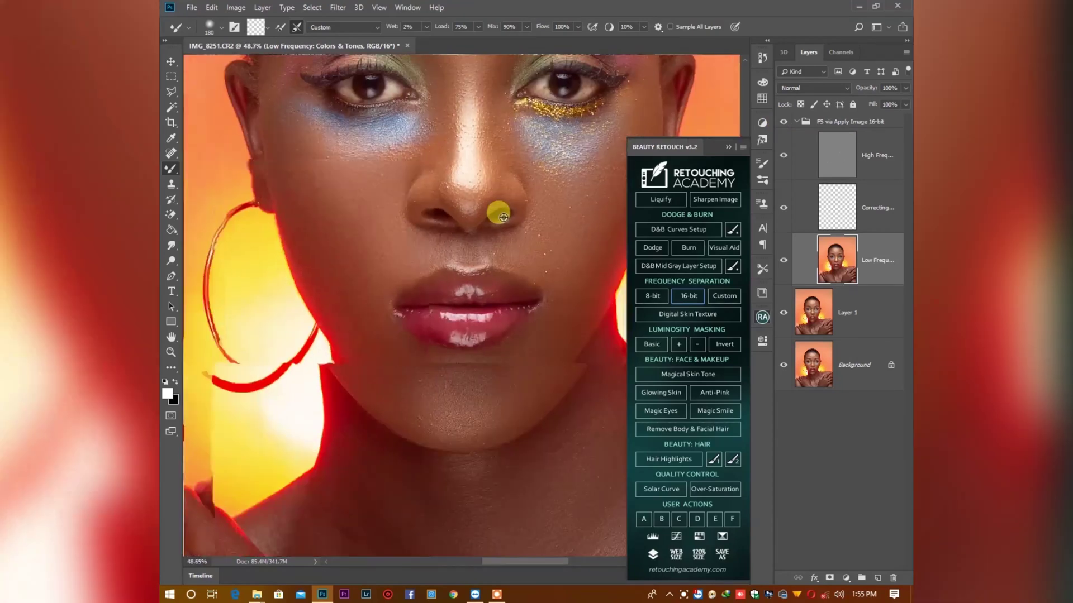
pyautogui.scroll(1, 472, 134)
pyautogui.scroll(-3, 472, 134)
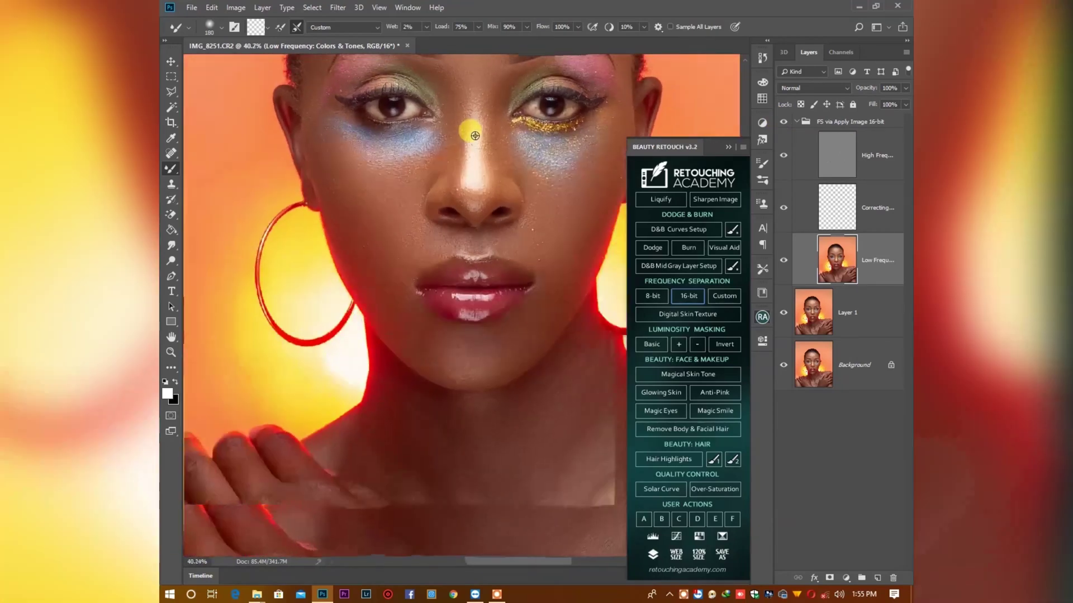
pyautogui.scroll(-1, 493, 162)
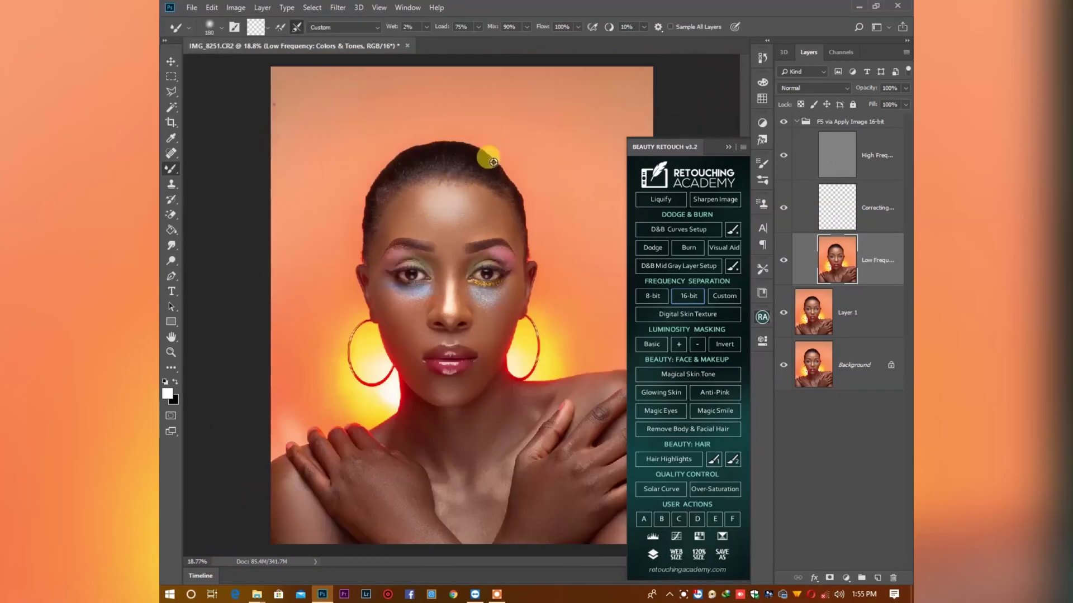
# Set the Mixer Brush size to 199 px and blend the tones across the forehead
pyautogui.scroll(2, 447, 225)
pyautogui.rightClick(444, 212)
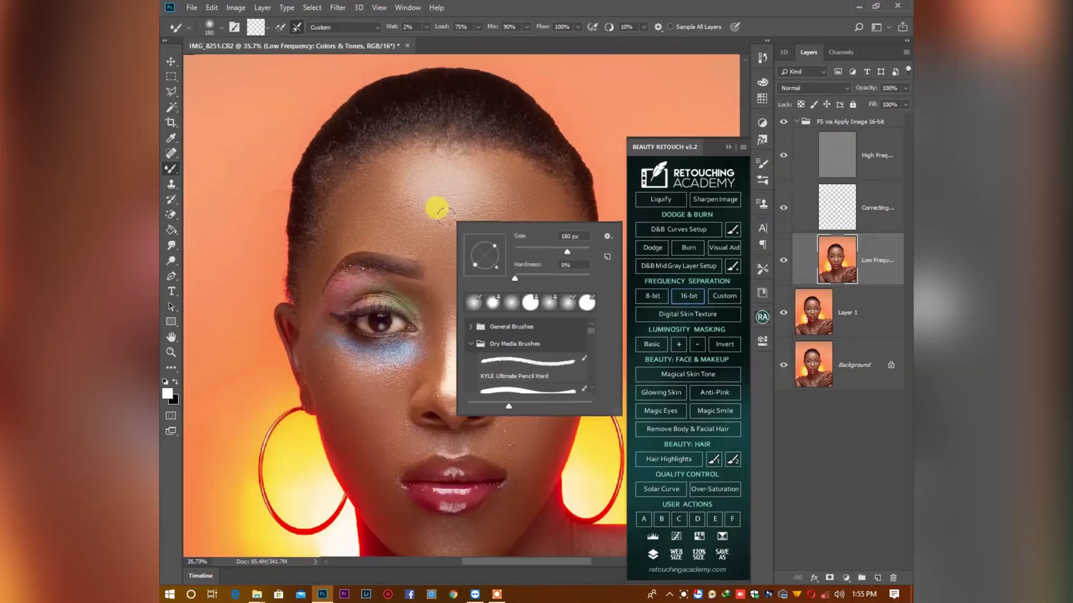
pyautogui.click(348, 213)
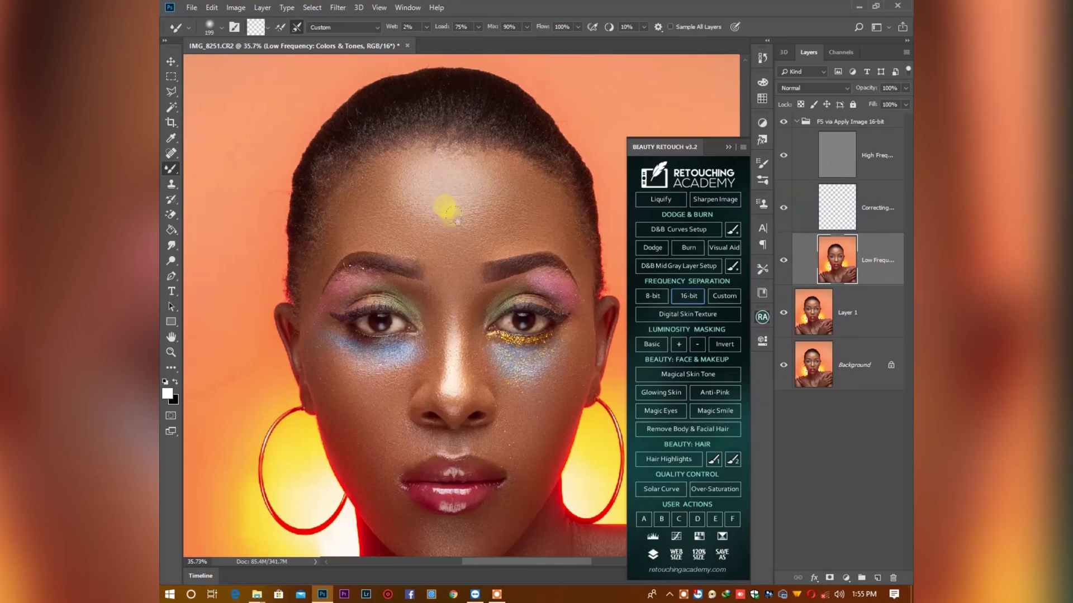
pyautogui.moveTo(457, 220); pyautogui.dragTo(449, 188)
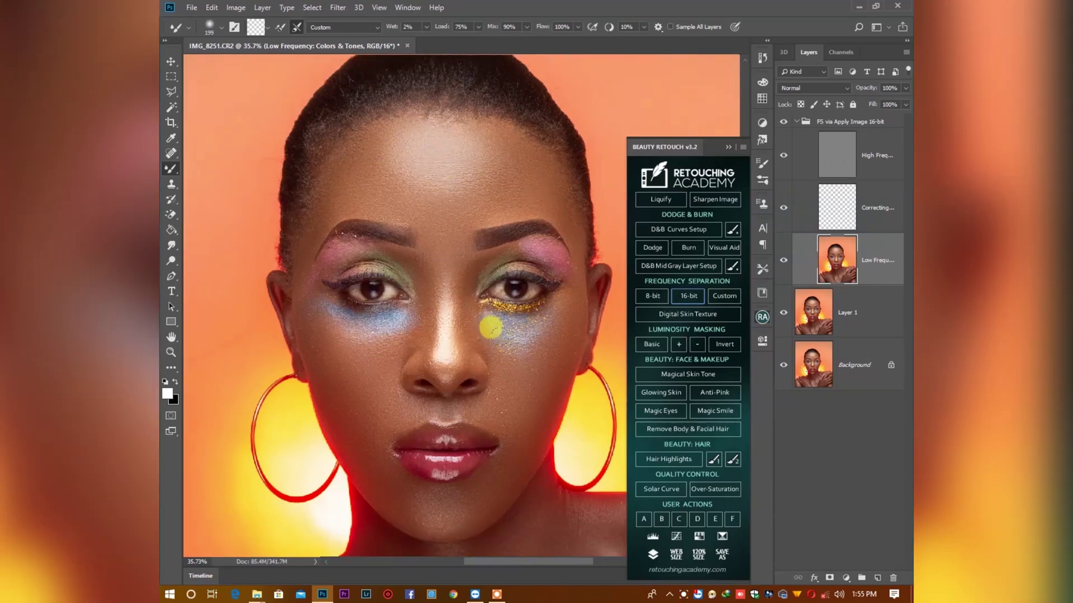
# Blend the tones from the temple down the cheek on the side without glitter
pyautogui.hscroll(-2, 406, 314)
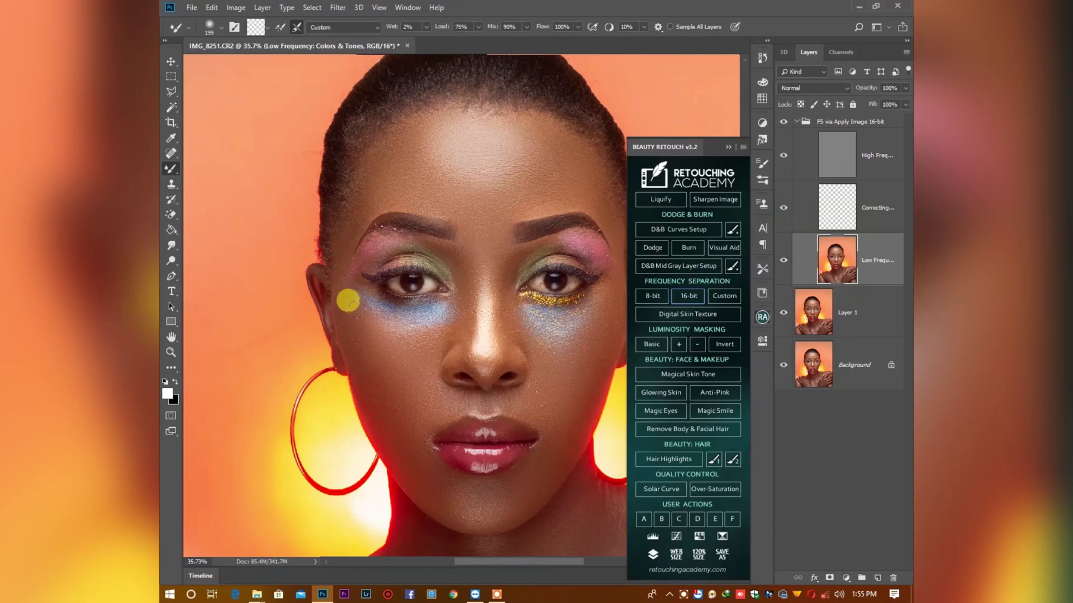
pyautogui.moveTo(380, 345); pyautogui.dragTo(357, 306)
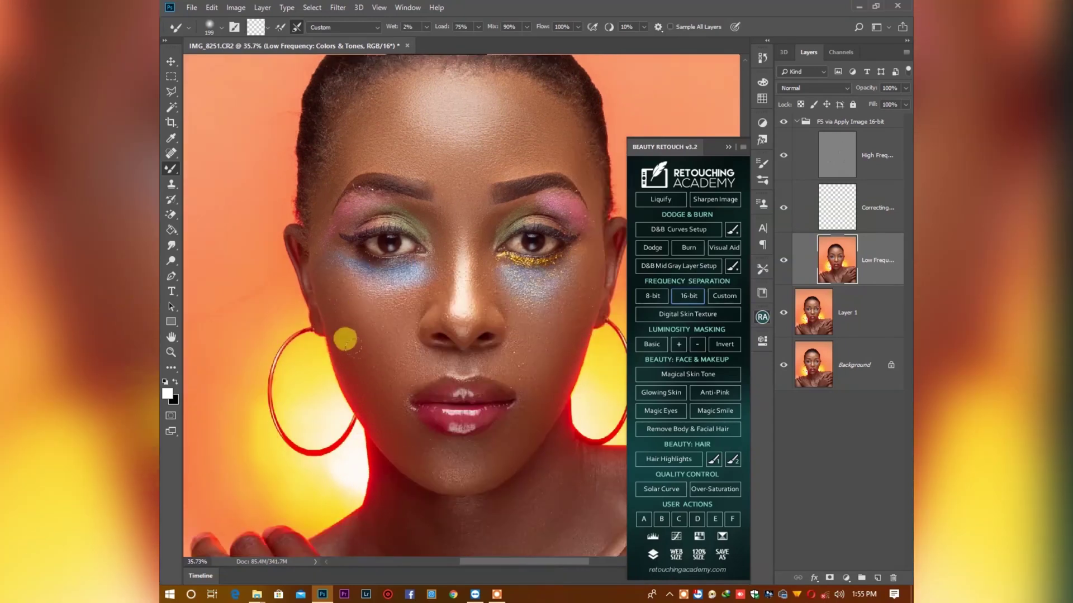
pyautogui.moveTo(349, 368)
pyautogui.mouseDown()
pyautogui.moveTo(326, 285)
pyautogui.moveTo(341, 351)
pyautogui.moveTo(339, 333)
pyautogui.moveTo(360, 347)
pyautogui.moveTo(365, 336)
pyautogui.moveTo(343, 332)
pyautogui.moveTo(354, 347)
pyautogui.moveTo(334, 304)
pyautogui.moveTo(343, 312)
pyautogui.moveTo(344, 303)
pyautogui.moveTo(366, 333)
pyautogui.mouseUp()
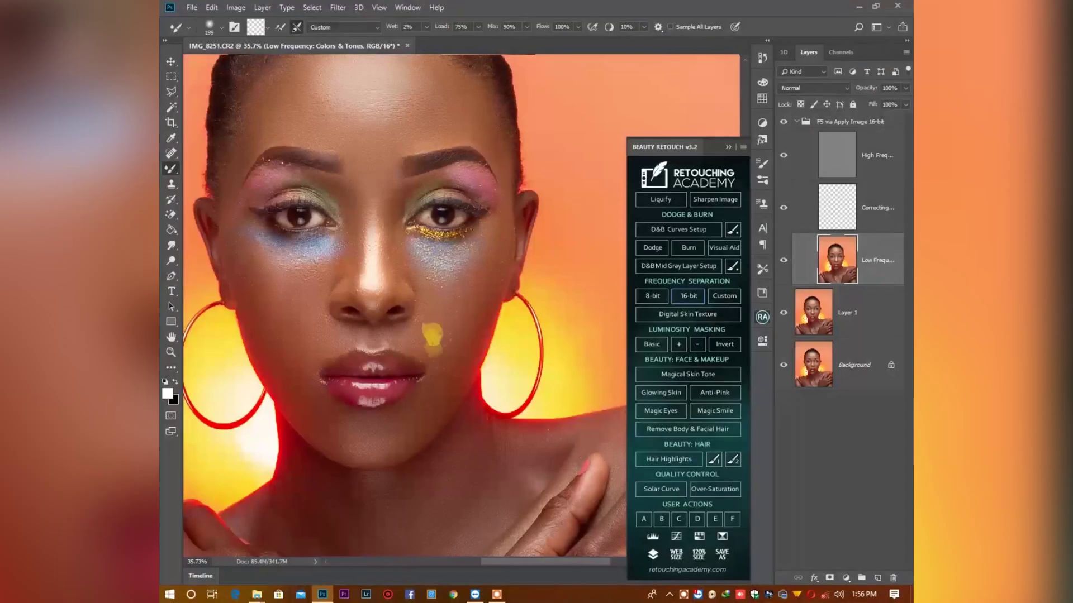
# Refine the tone transitions below both eyes and over the cheeks with the 199 px Mixer Brush, and check the whole portrait
pyautogui.moveTo(447, 286); pyautogui.dragTo(436, 318)
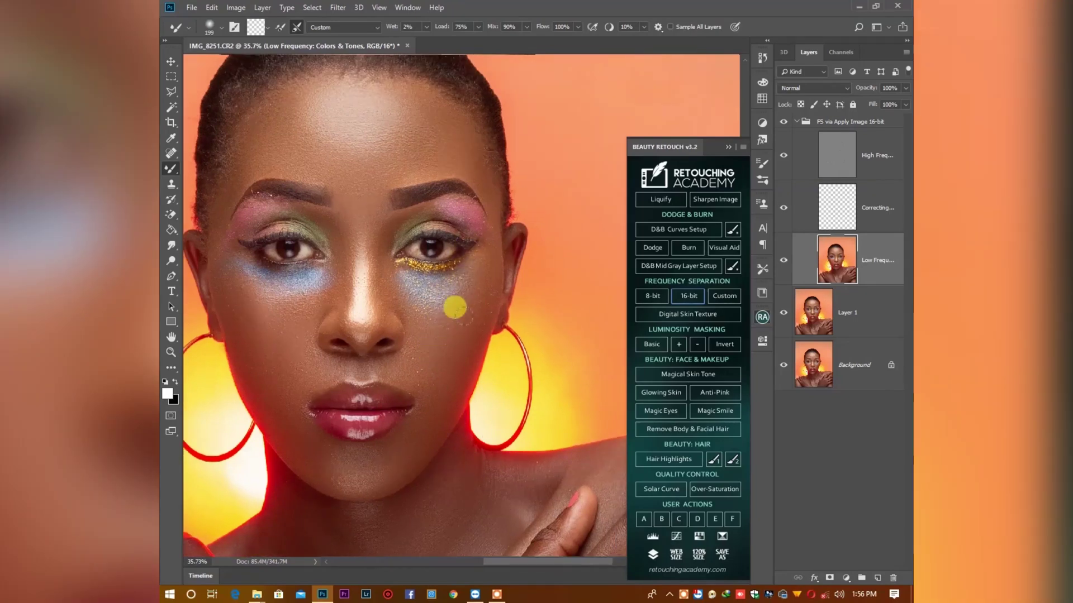
pyautogui.moveTo(389, 271); pyautogui.dragTo(423, 308)
pyautogui.moveTo(323, 332); pyautogui.dragTo(363, 325)
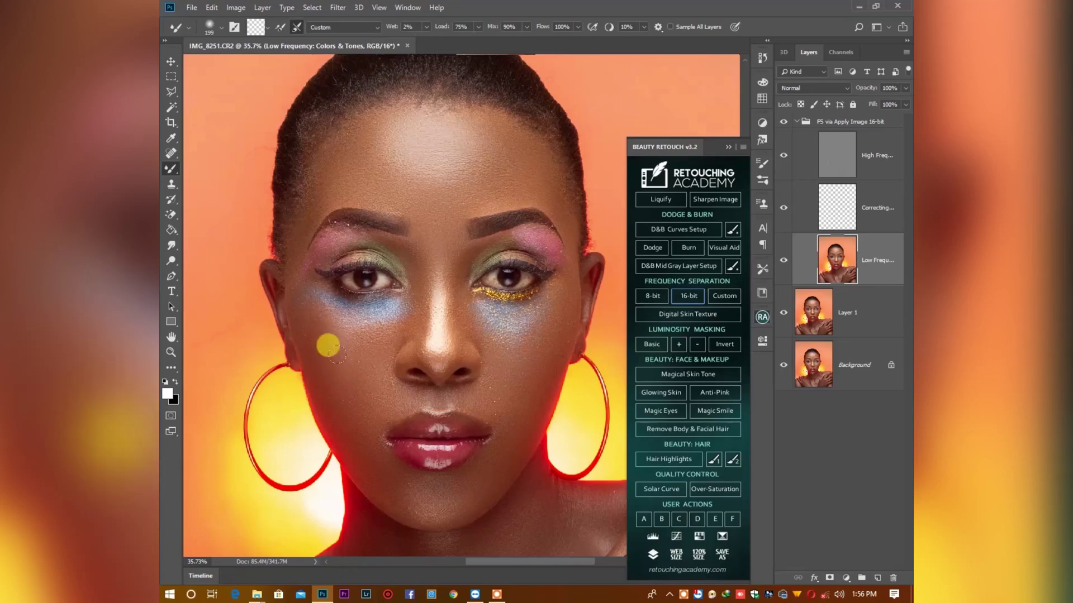
pyautogui.moveTo(342, 360); pyautogui.dragTo(351, 377)
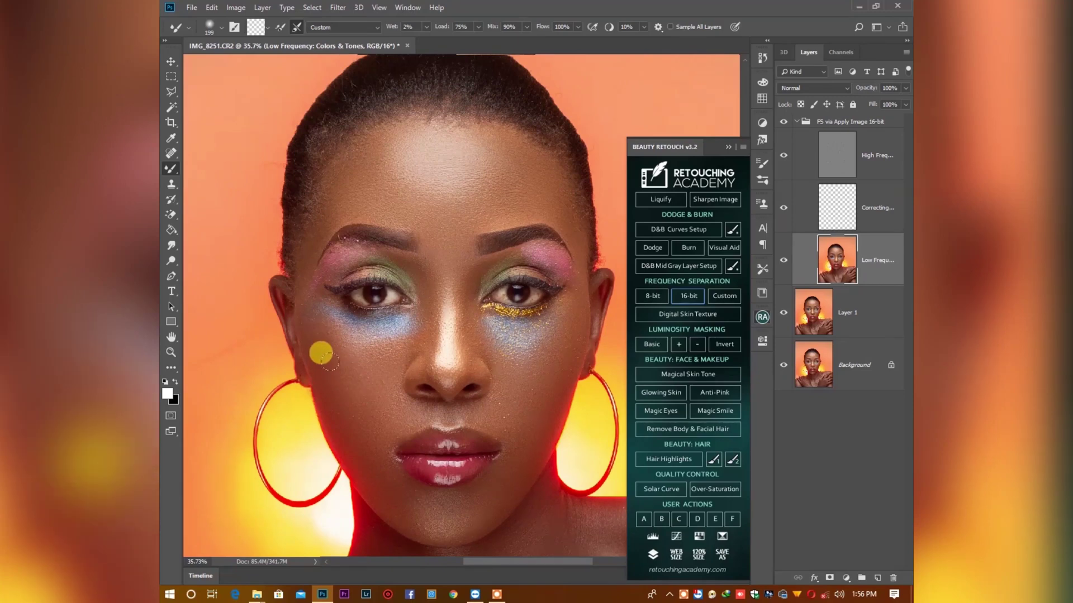
pyautogui.scroll(-6, 321, 353)
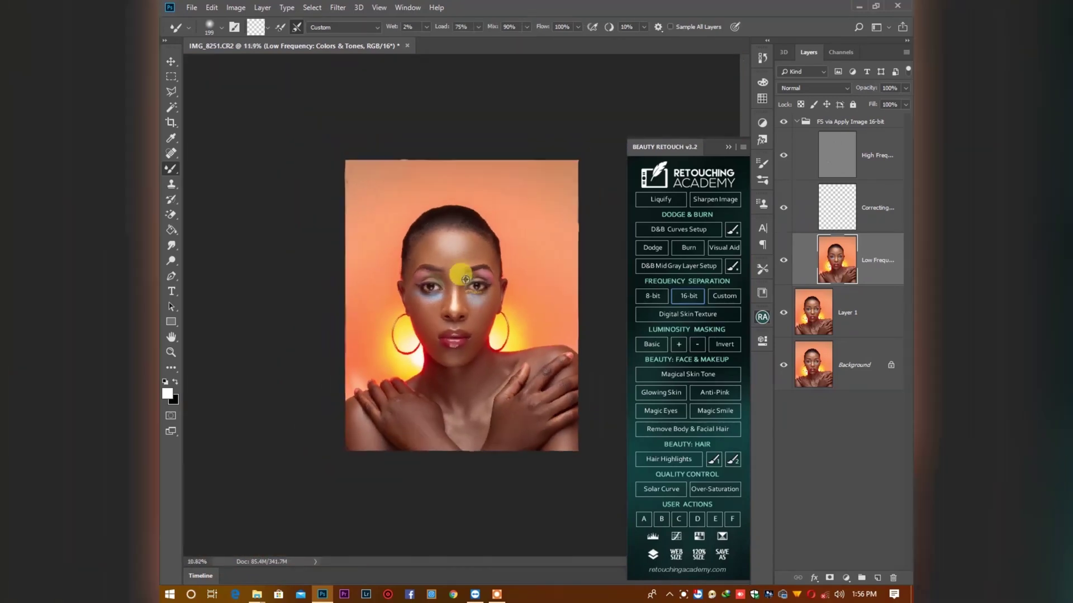
pyautogui.scroll(6, 465, 280)
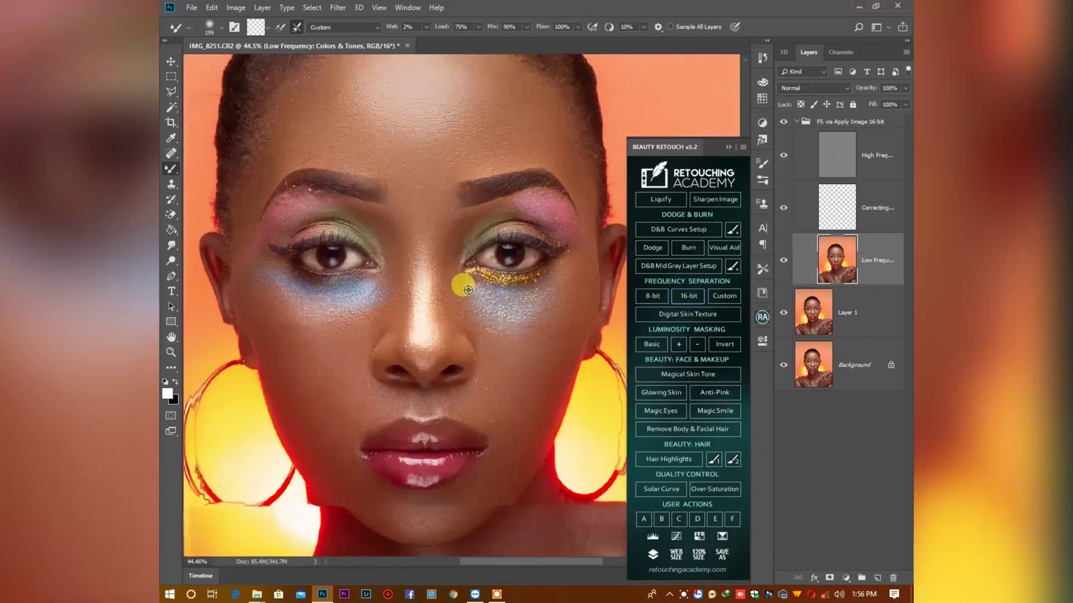
pyautogui.scroll(-3, 450, 290)
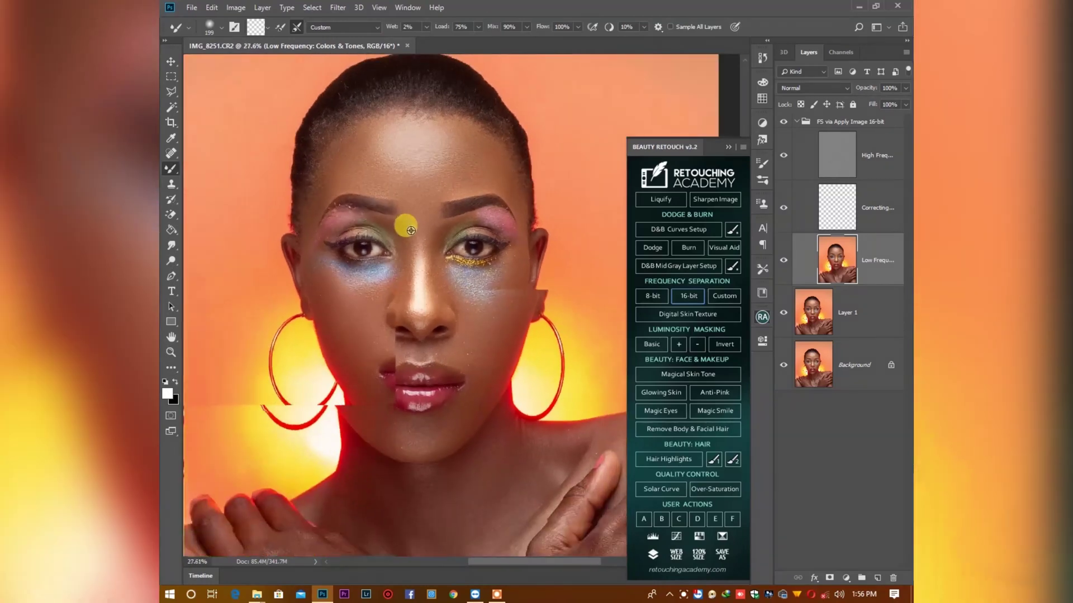
# Examine the smoothed tones of the neck, collarbones and chin, from the whole portrait to a close view
pyautogui.scroll(-4, 385, 234)
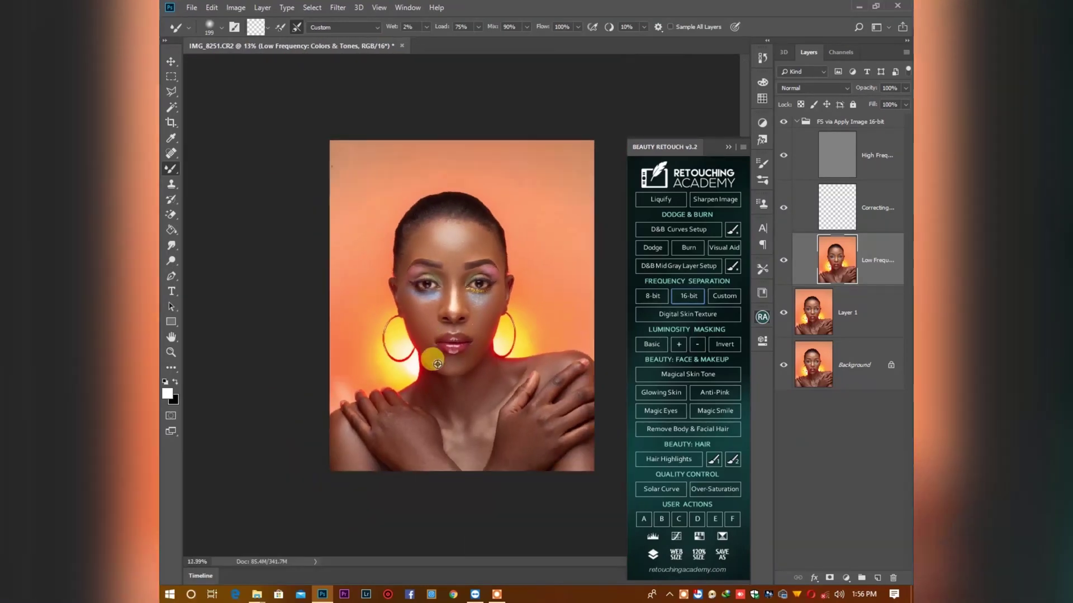
pyautogui.scroll(4, 437, 364)
pyautogui.scroll(2, 439, 358)
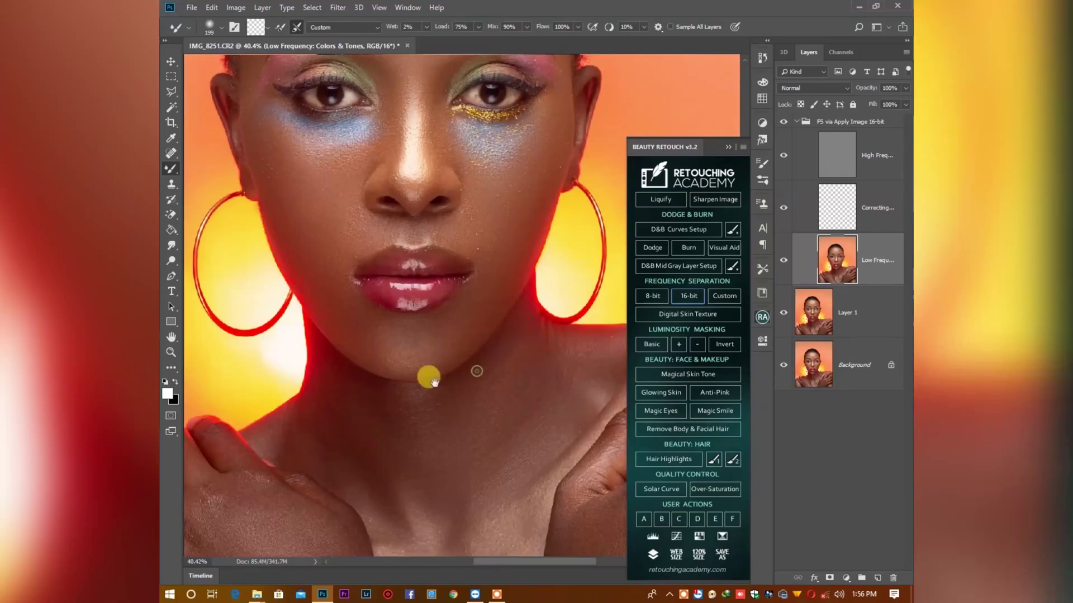
pyautogui.moveTo(435, 383); pyautogui.dragTo(401, 195)
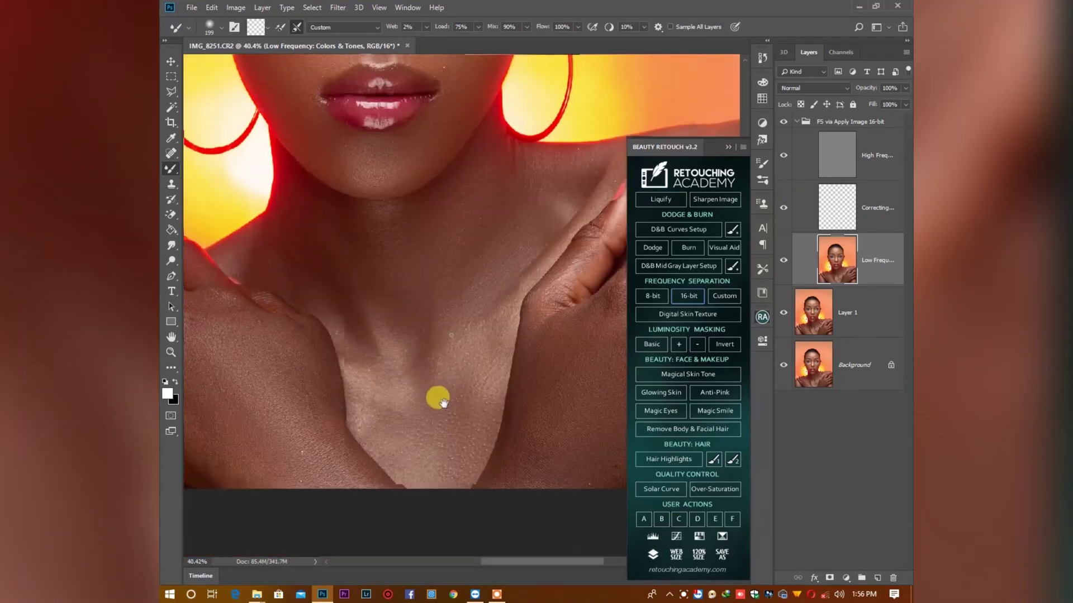
pyautogui.scroll(3, 429, 387)
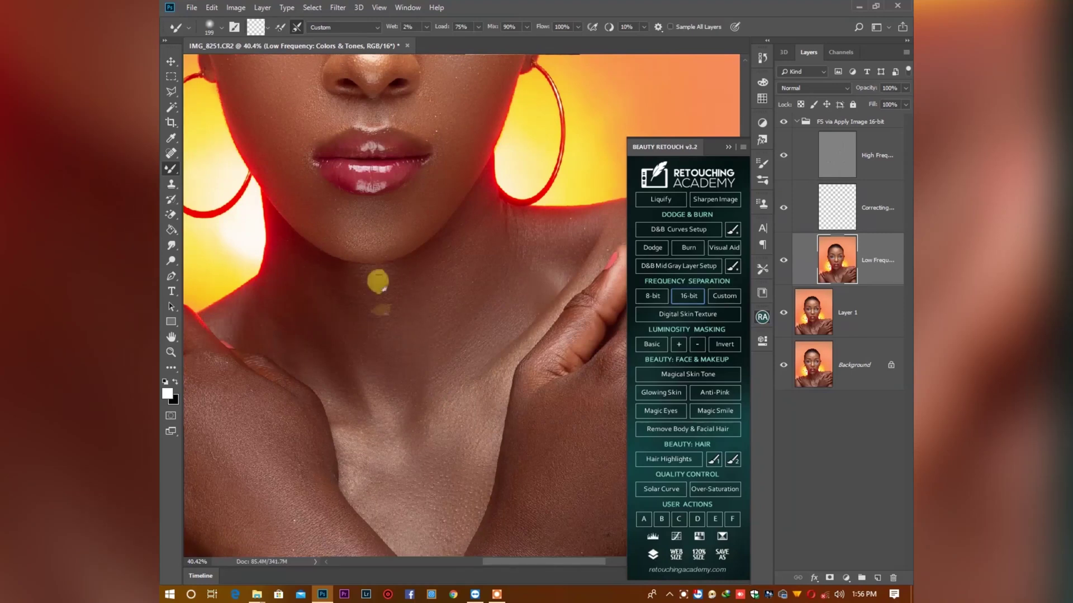
pyautogui.scroll(3, 373, 339)
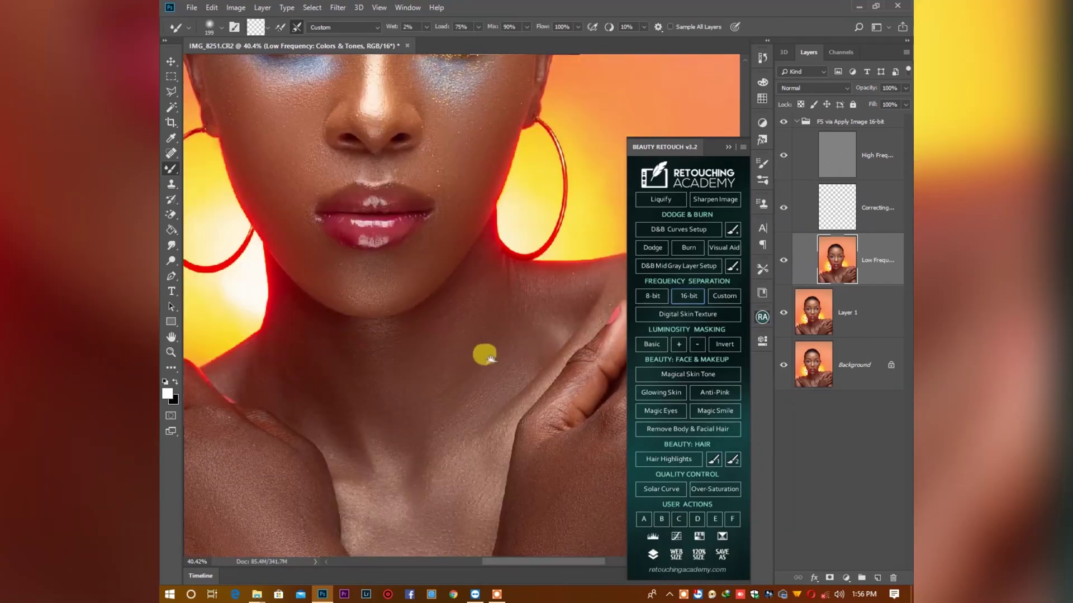
pyautogui.moveTo(490, 359); pyautogui.dragTo(517, 333)
pyautogui.scroll(-1, 361, 227)
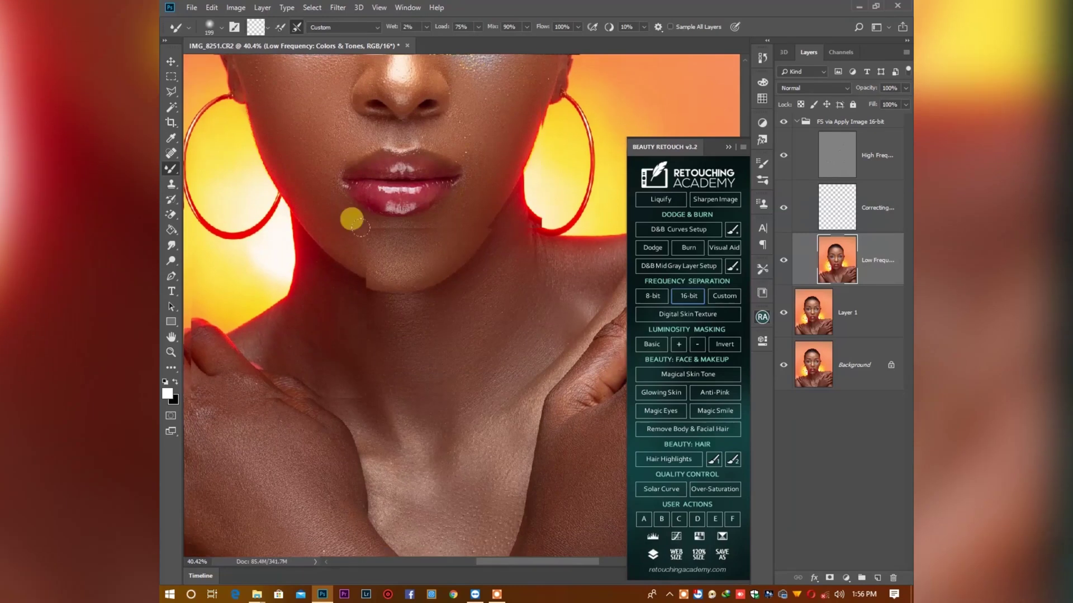
# Inspect the tone transitions around the mouth, over both cheeks, under the eyes and up to the forehead
pyautogui.moveTo(411, 242); pyautogui.dragTo(453, 318)
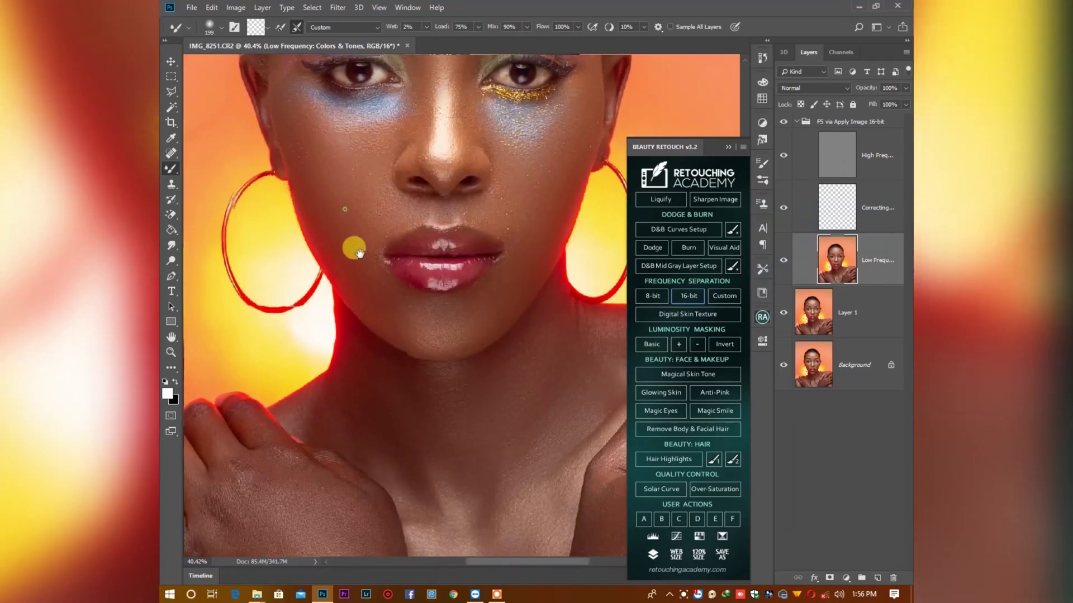
pyautogui.scroll(1, 359, 253)
pyautogui.hscroll(-1, 359, 253)
pyautogui.scroll(2, 364, 246)
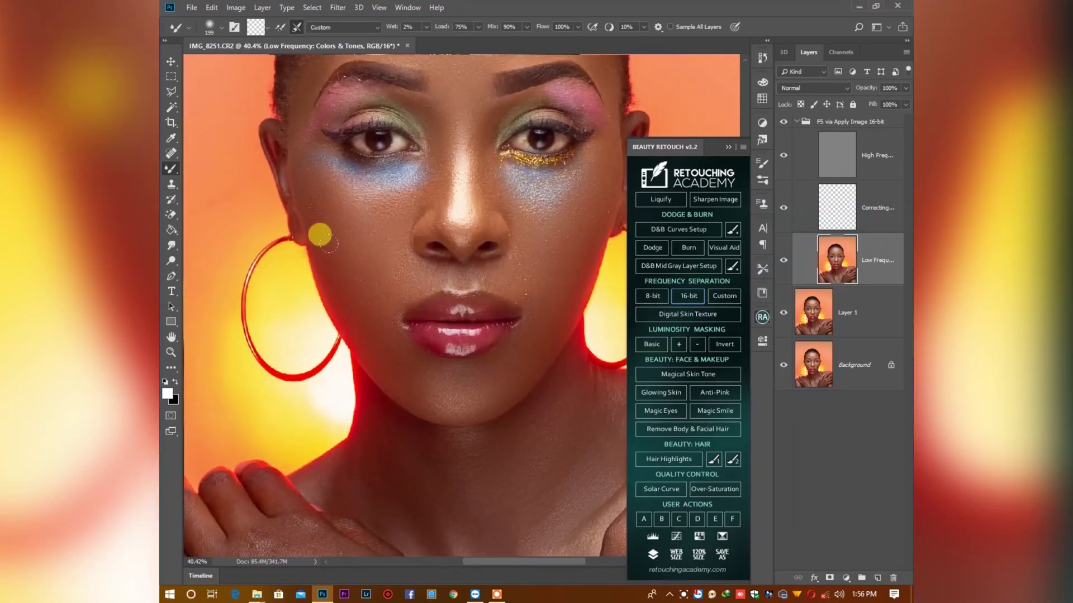
pyautogui.scroll(2, 336, 241)
pyautogui.hscroll(2, 363, 251)
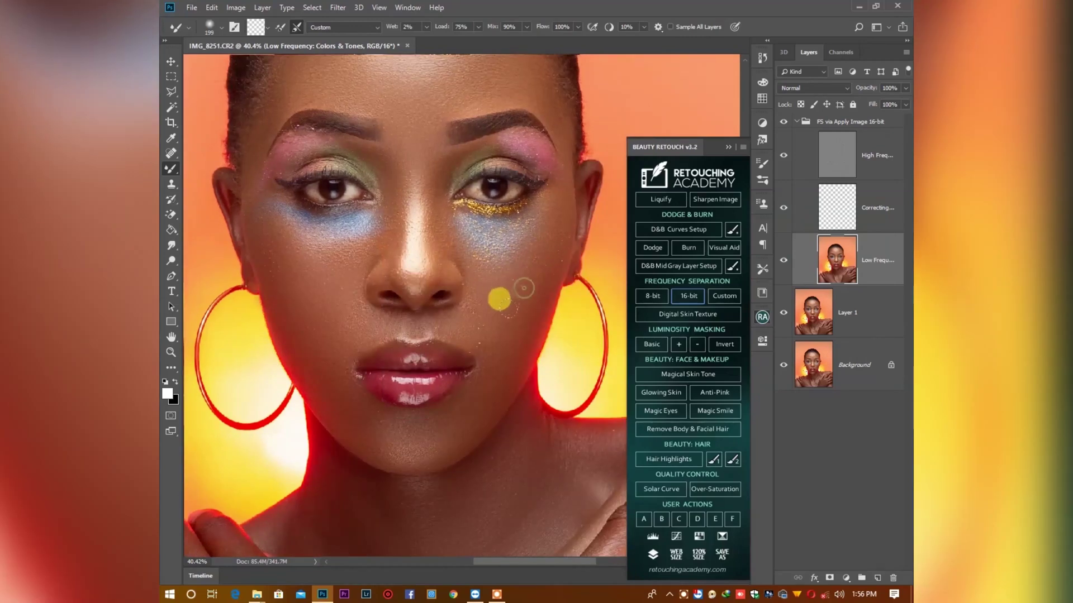
pyautogui.moveTo(451, 300); pyautogui.dragTo(468, 306)
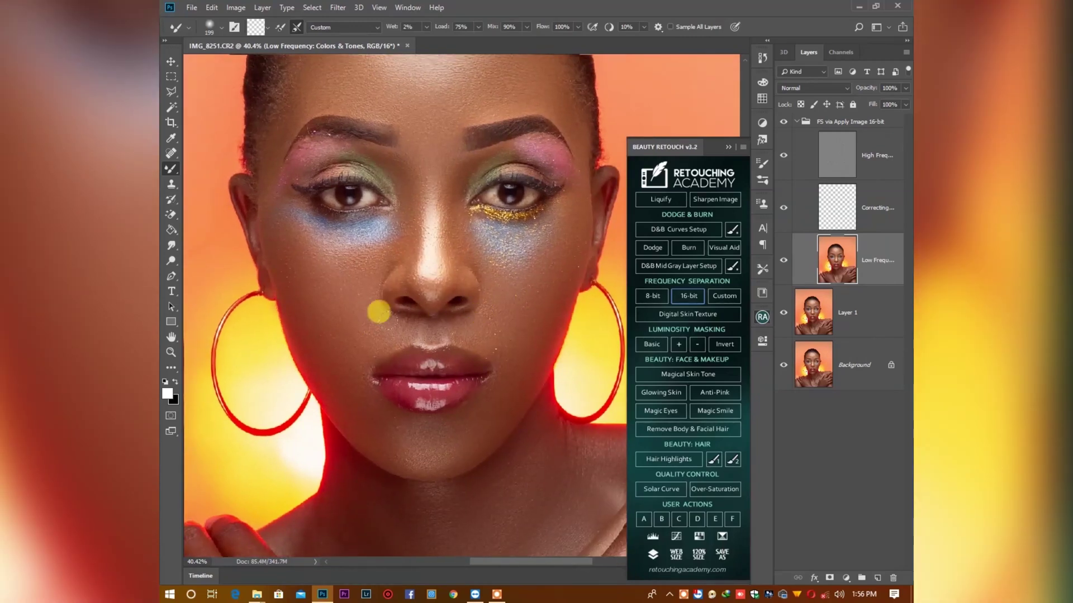
pyautogui.scroll(1, 468, 319)
pyautogui.hscroll(1, 467, 319)
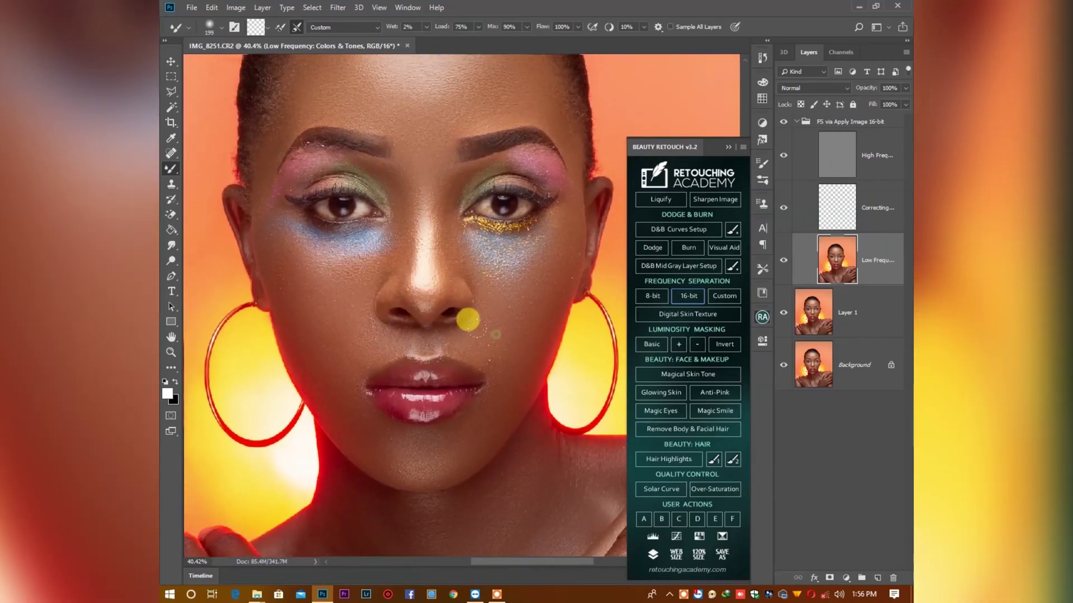
pyautogui.scroll(2, 480, 306)
pyautogui.hscroll(1, 479, 306)
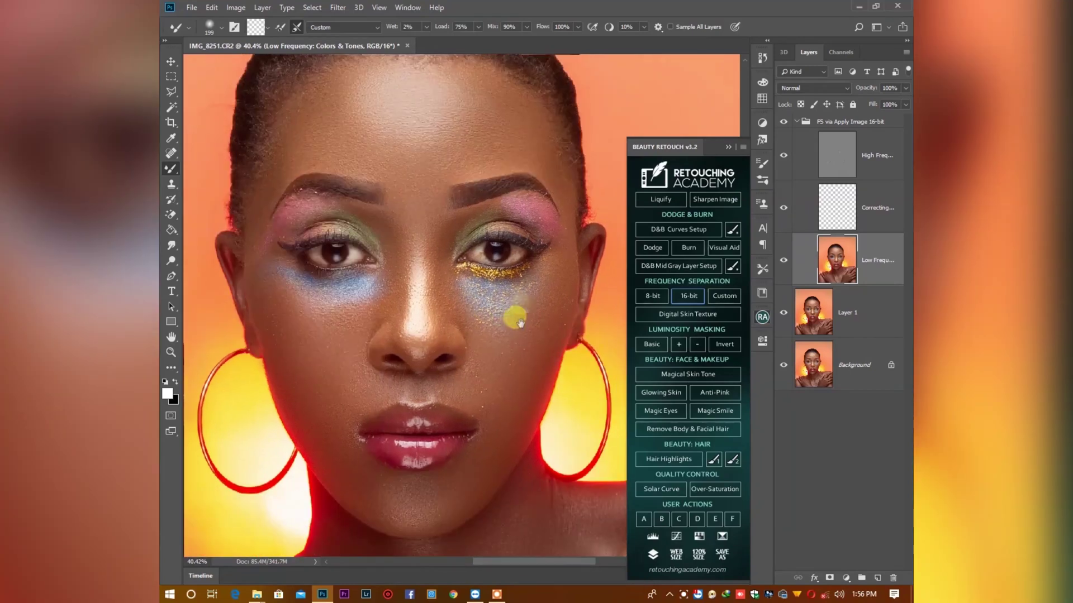
pyautogui.scroll(1, 519, 323)
pyautogui.hscroll(1, 515, 315)
pyautogui.scroll(1, 453, 299)
pyautogui.hscroll(-1, 453, 299)
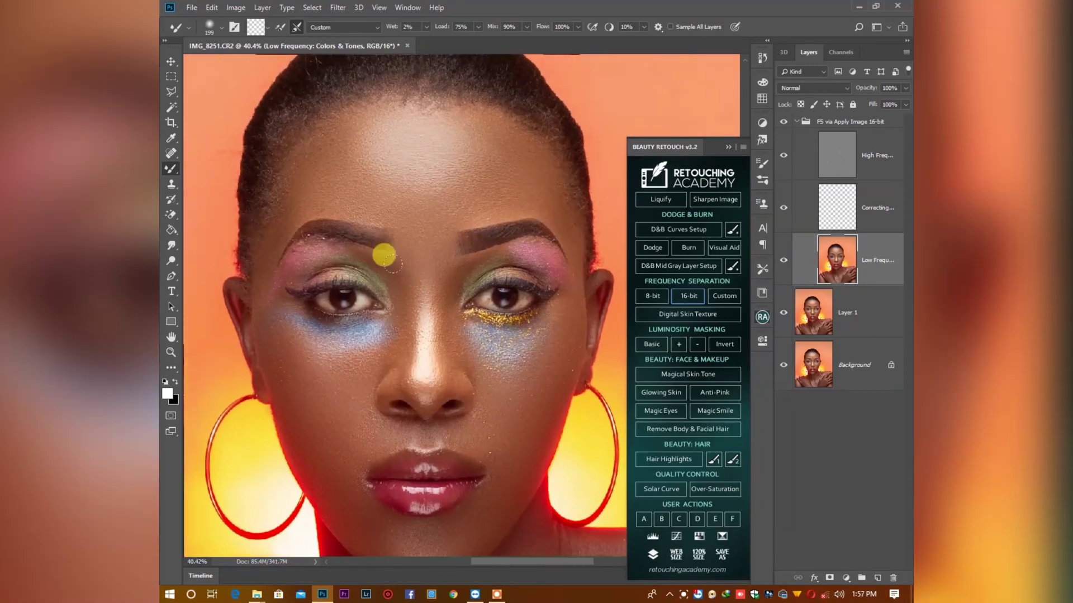
# Set the Mixer Brush size to 130 px and blend the tones on the cheek without glitter and across the forehead
pyautogui.scroll(3, 385, 267)
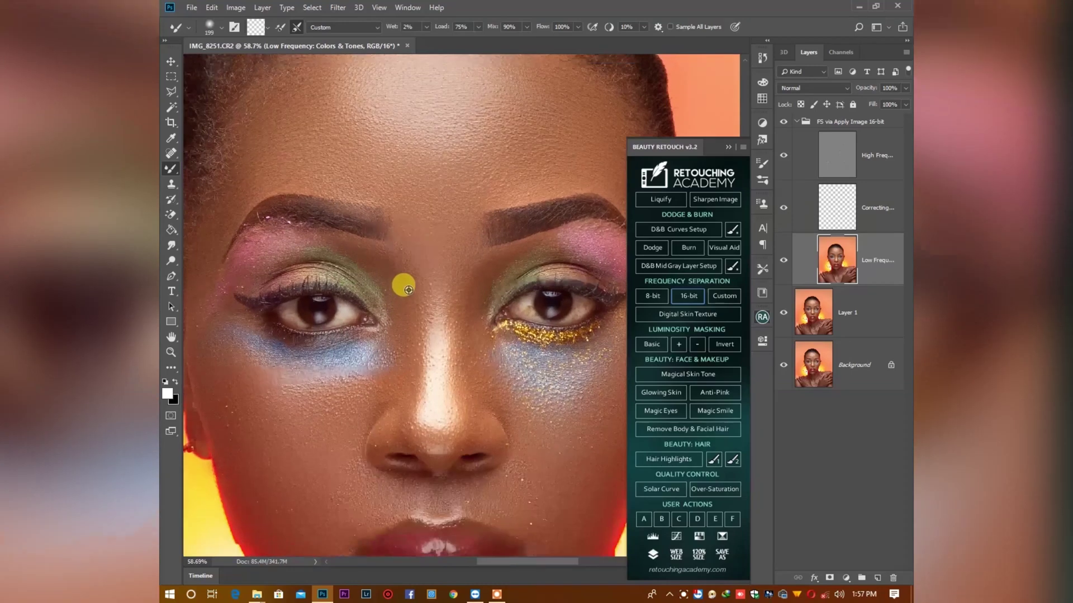
pyautogui.rightClick(420, 290)
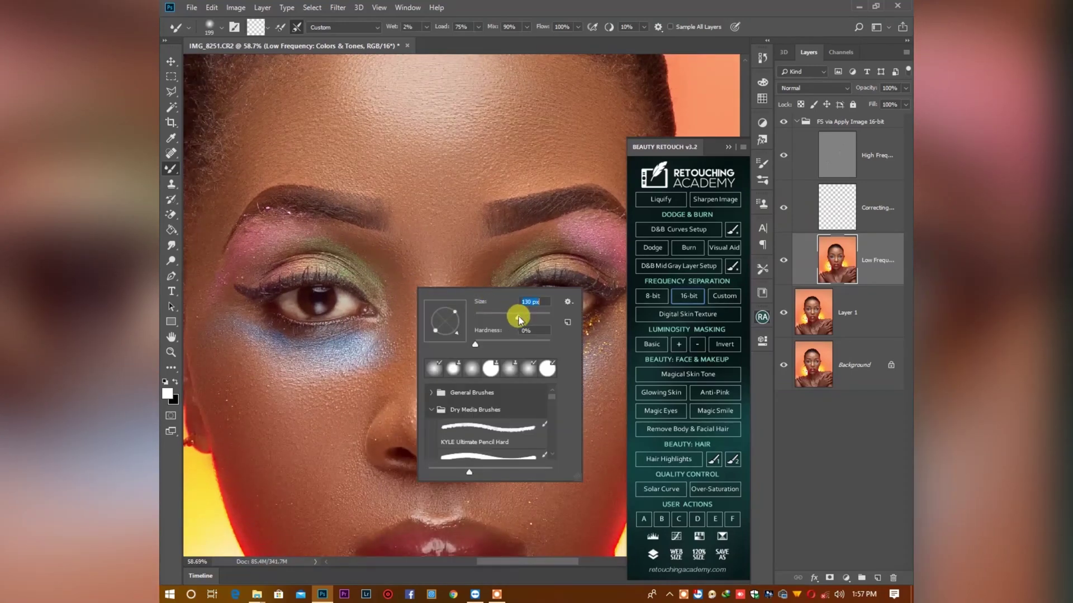
pyautogui.press('Return')
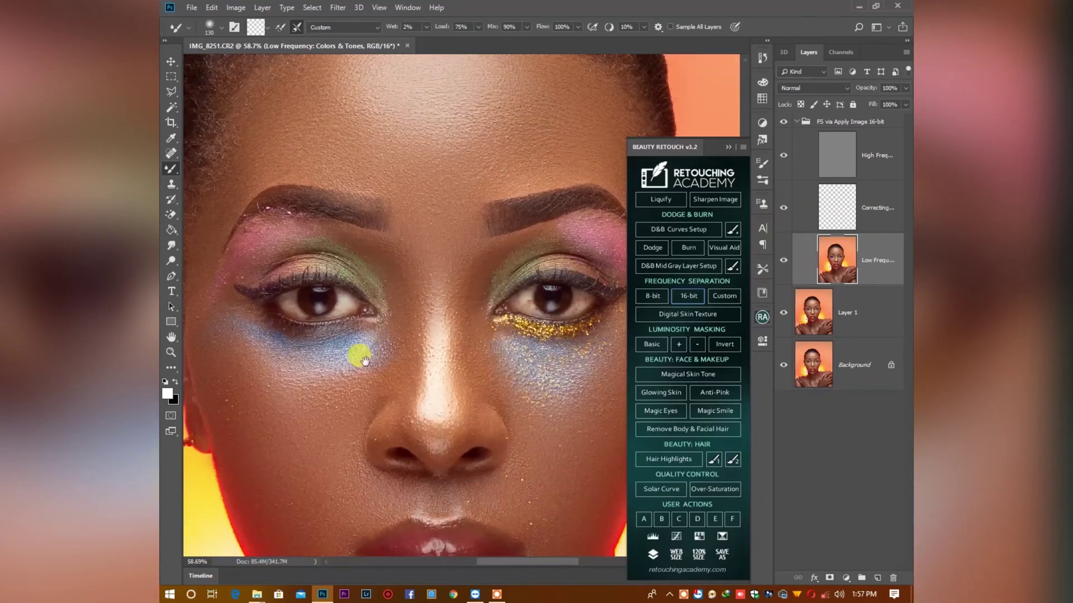
pyautogui.moveTo(363, 360); pyautogui.dragTo(418, 320)
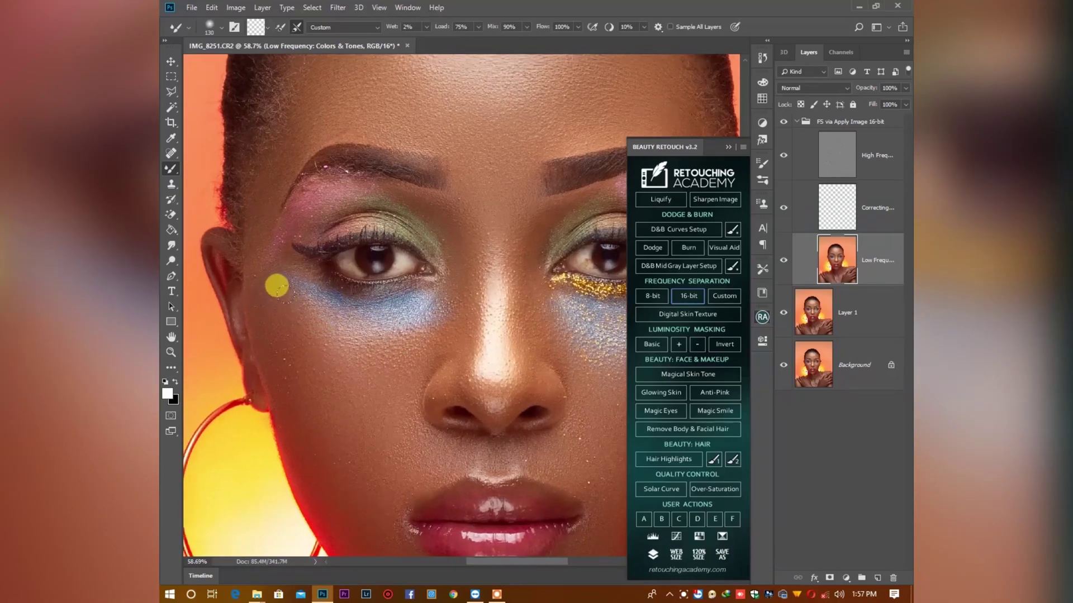
pyautogui.moveTo(279, 334); pyautogui.dragTo(253, 275)
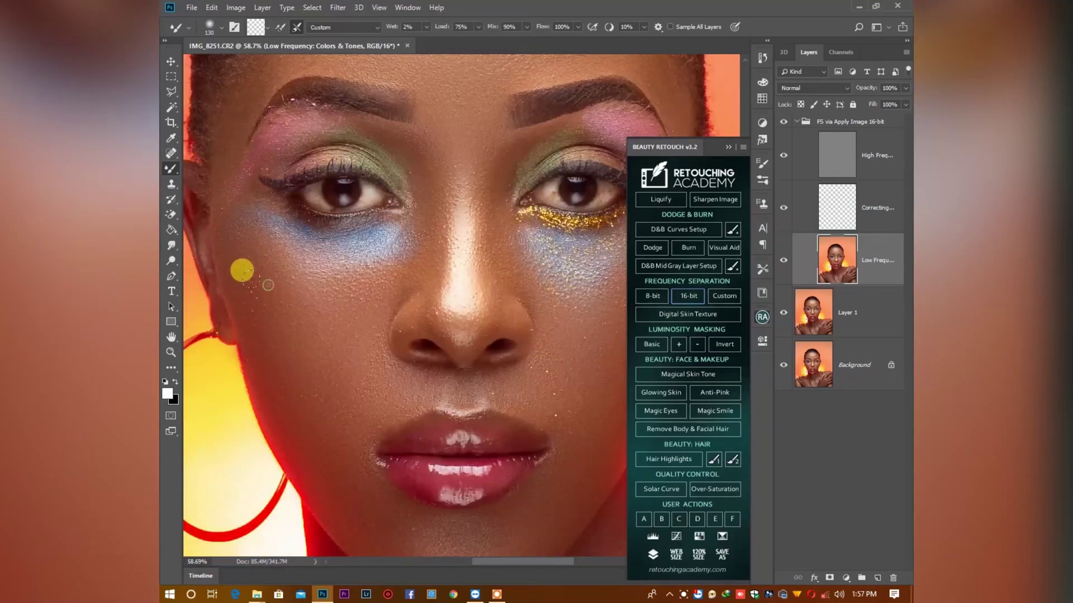
pyautogui.moveTo(294, 355); pyautogui.dragTo(328, 360)
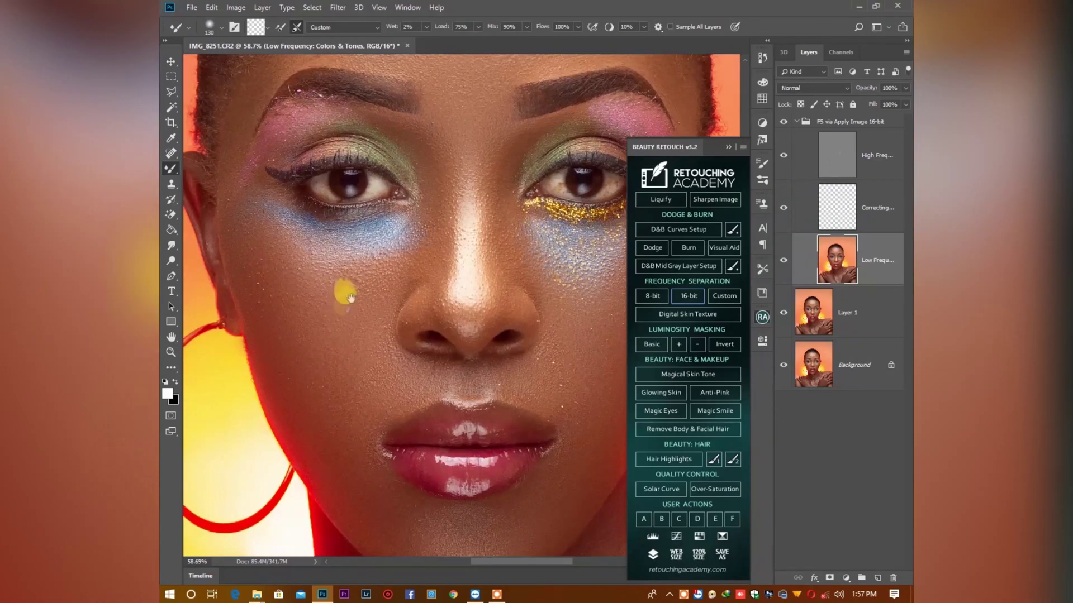
pyautogui.moveTo(350, 298); pyautogui.dragTo(442, 239)
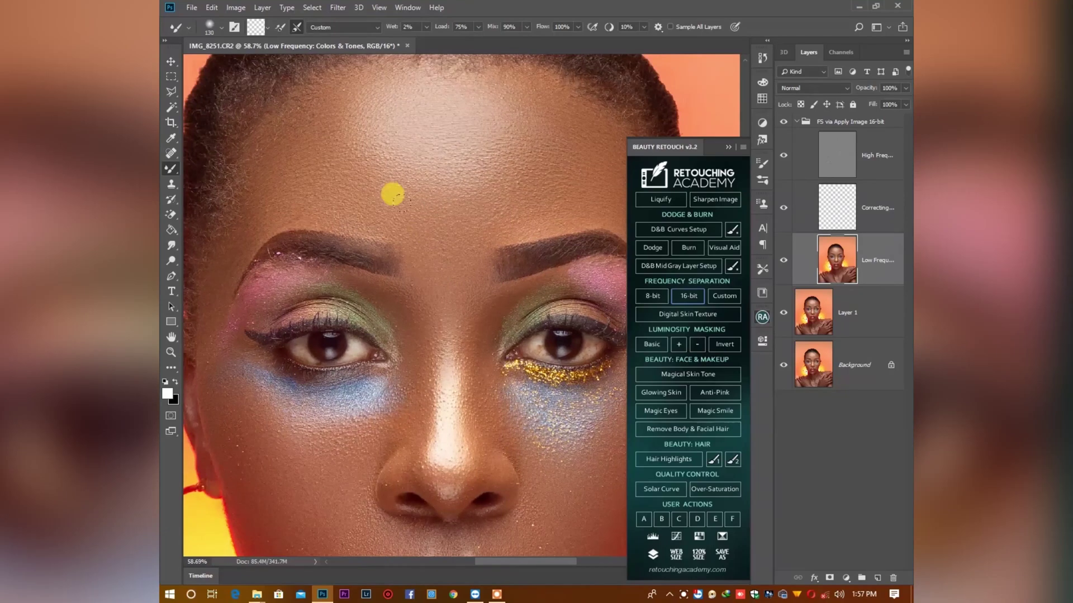
pyautogui.moveTo(393, 194); pyautogui.dragTo(310, 148)
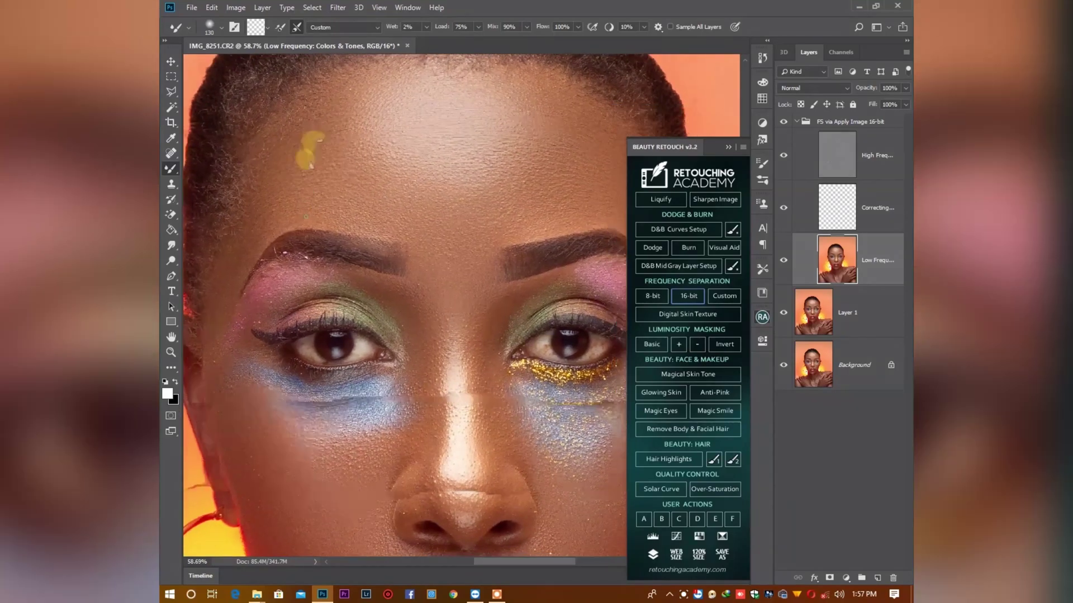
# Compare the skin tones of the face and neck in the whole portrait and close up
pyautogui.scroll(-6, 365, 187)
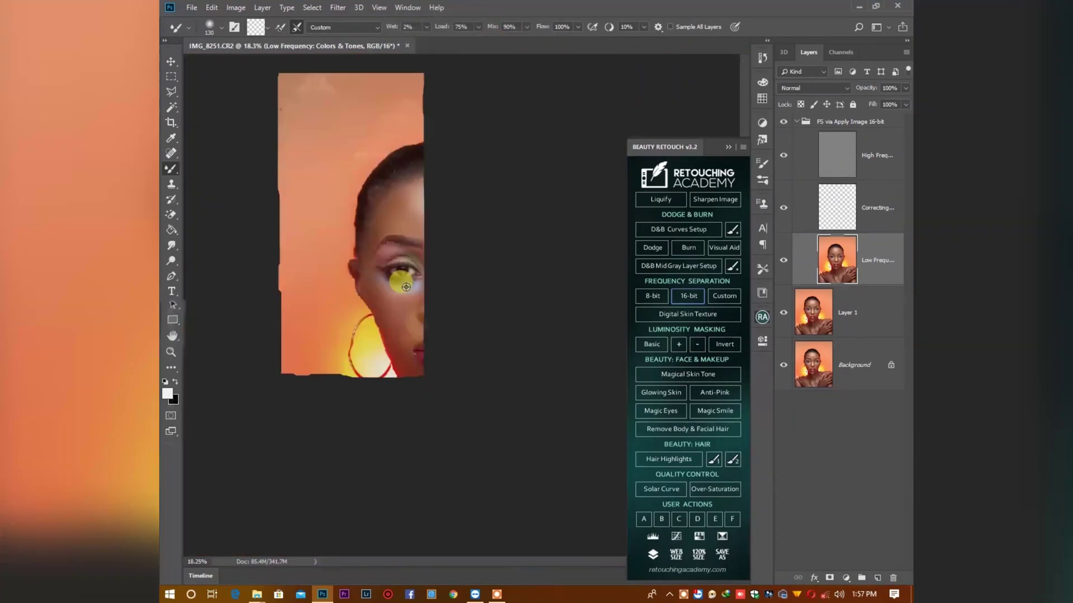
pyautogui.scroll(4, 462, 412)
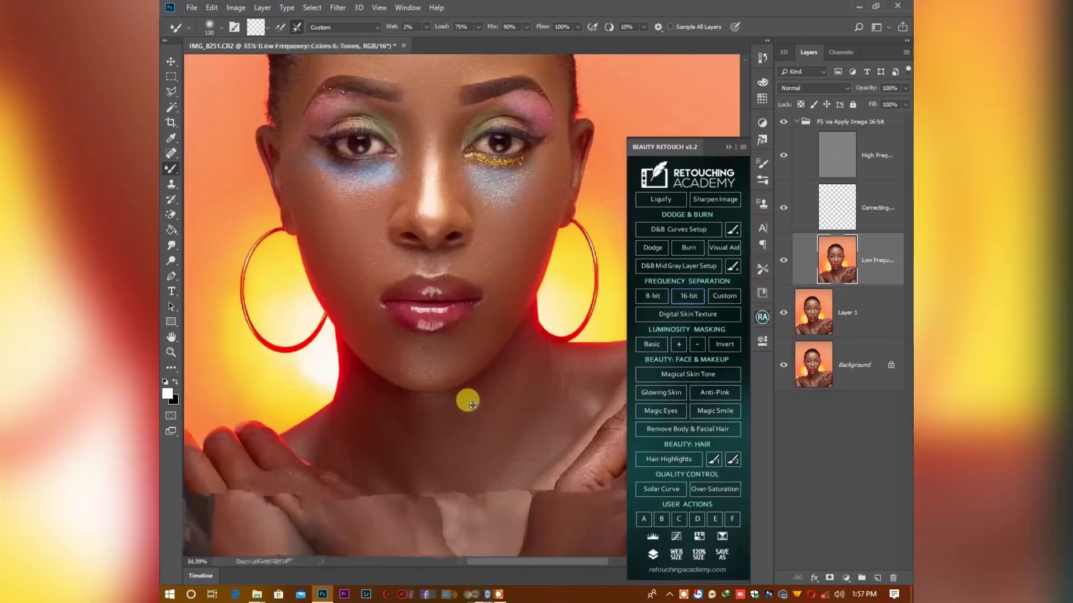
pyautogui.scroll(1, 431, 352)
pyautogui.scroll(-5, 463, 405)
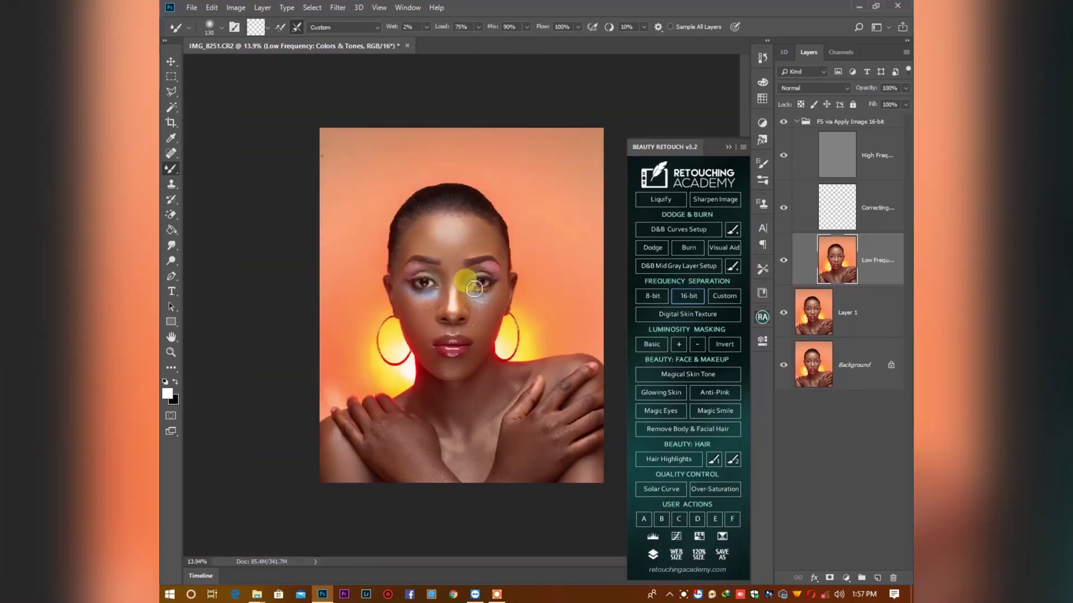
pyautogui.scroll(5, 473, 347)
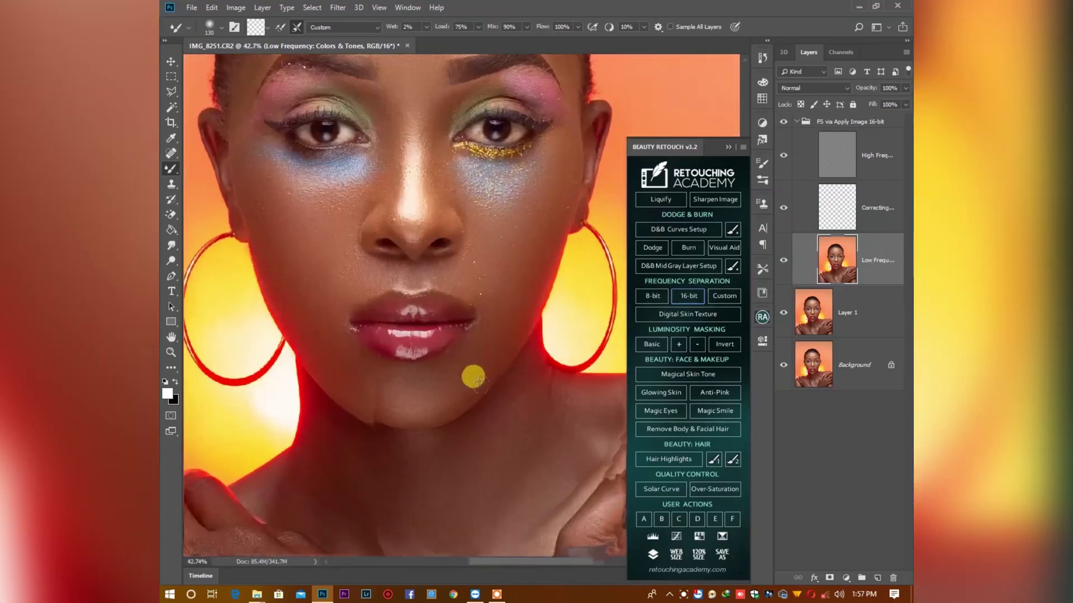
pyautogui.scroll(-3, 475, 402)
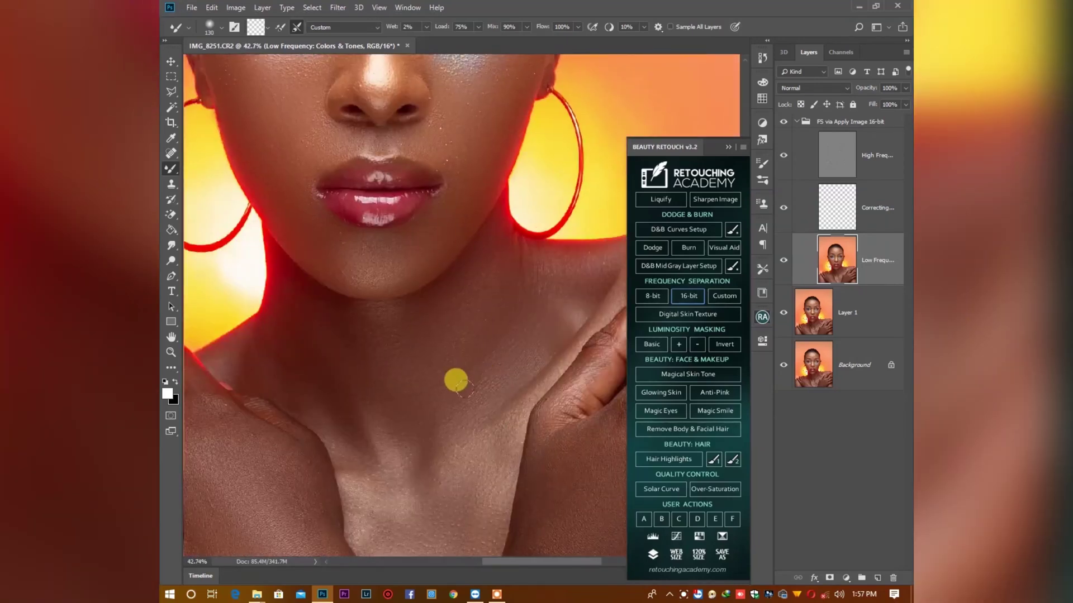
pyautogui.scroll(-5, 423, 376)
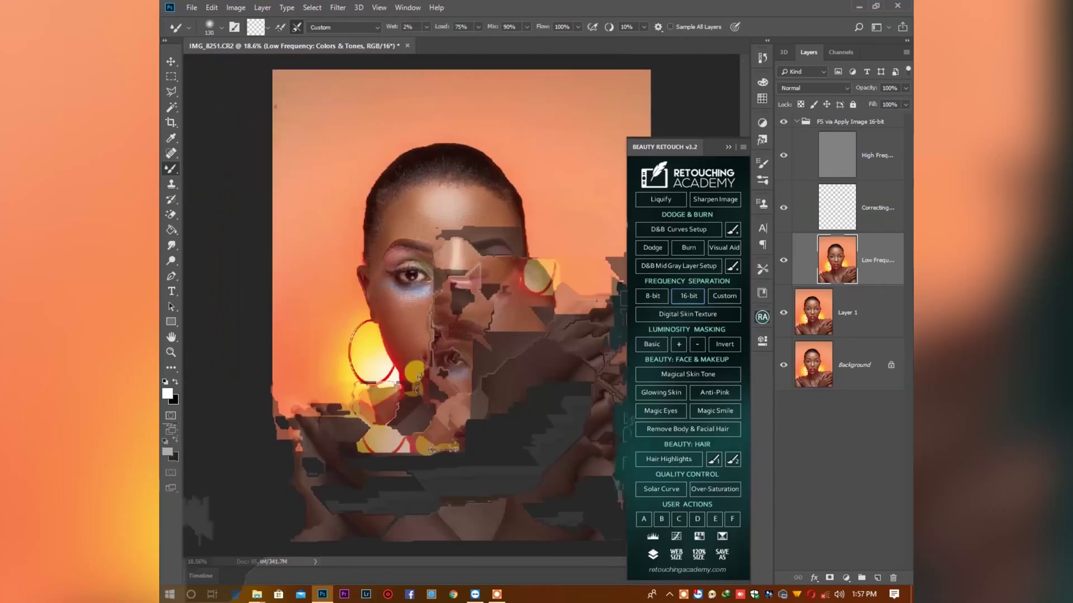
pyautogui.scroll(5, 414, 358)
pyautogui.scroll(2, 495, 327)
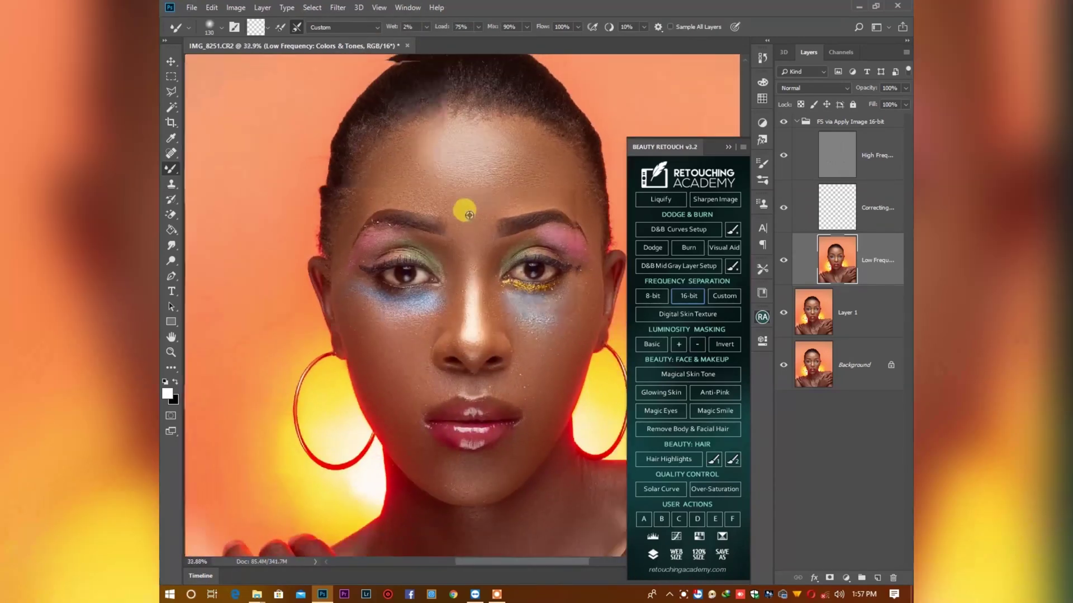
pyautogui.scroll(-3, 470, 207)
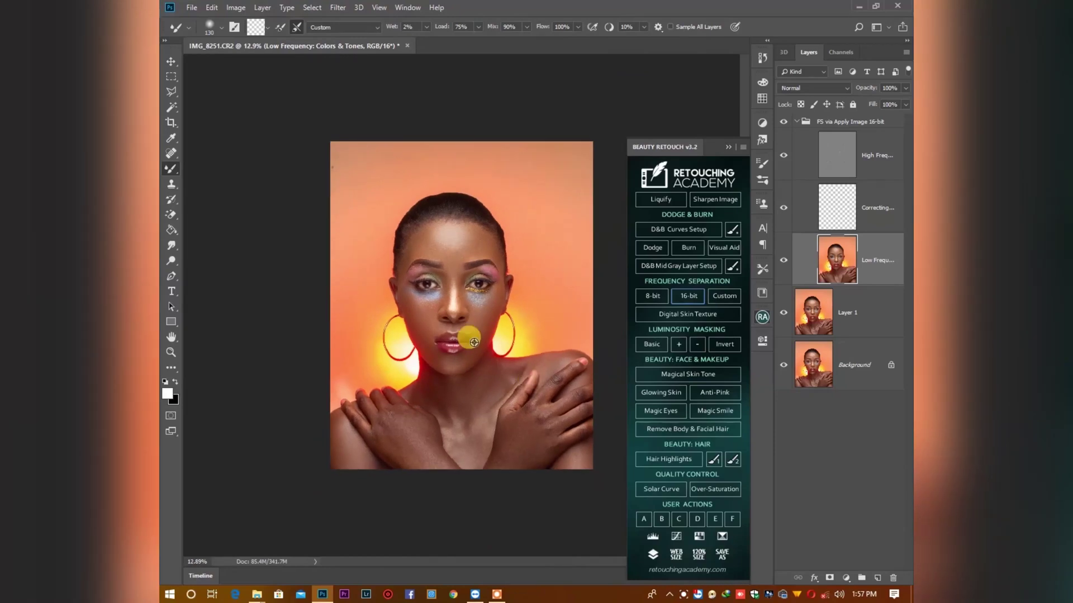
# Set the Mixer Brush size to 199 px, blend the tones on the chin below the lips, and check the whole portrait
pyautogui.scroll(5, 438, 396)
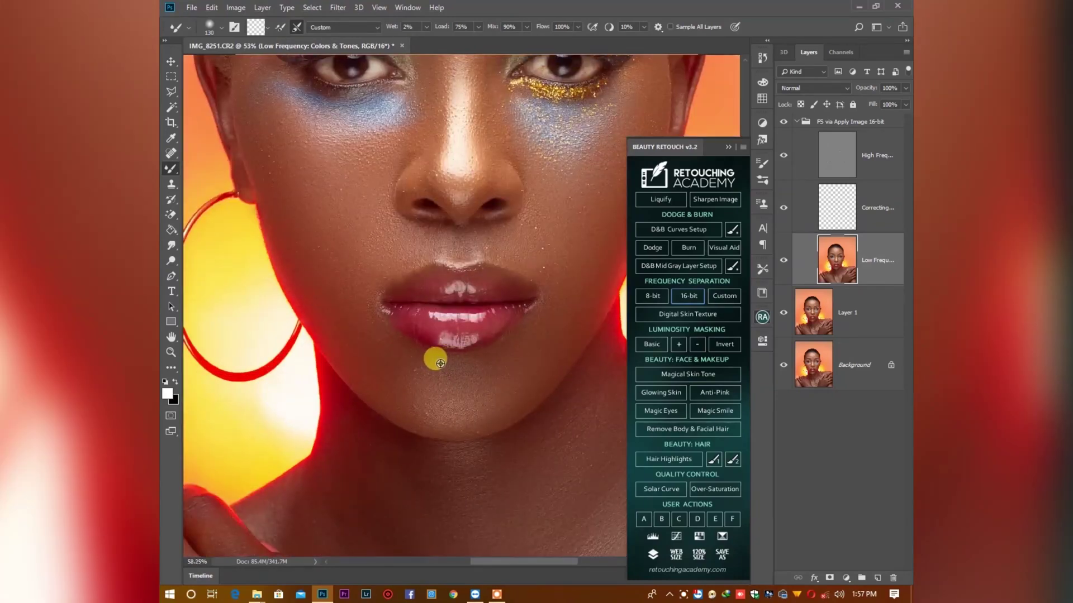
pyautogui.rightClick(469, 390)
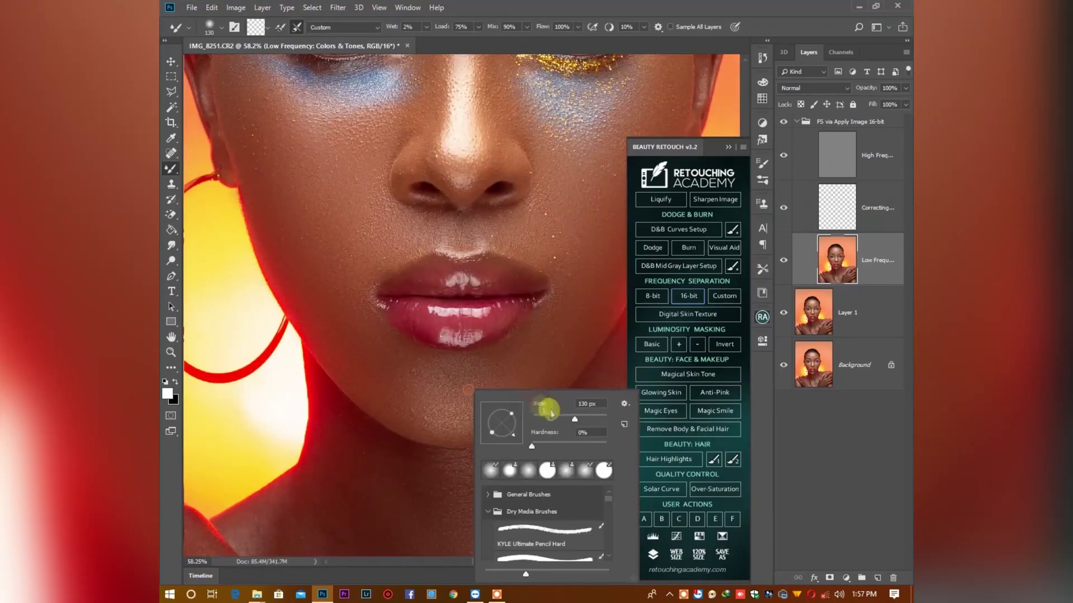
pyautogui.moveTo(574, 419); pyautogui.dragTo(585, 420)
pyautogui.click(447, 392)
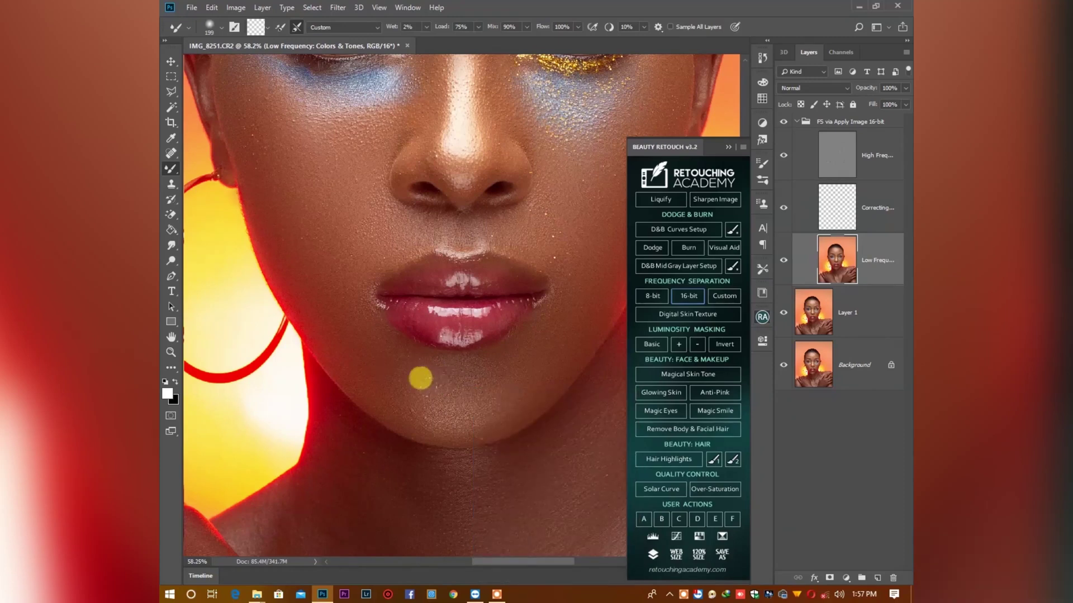
pyautogui.scroll(-4, 429, 350)
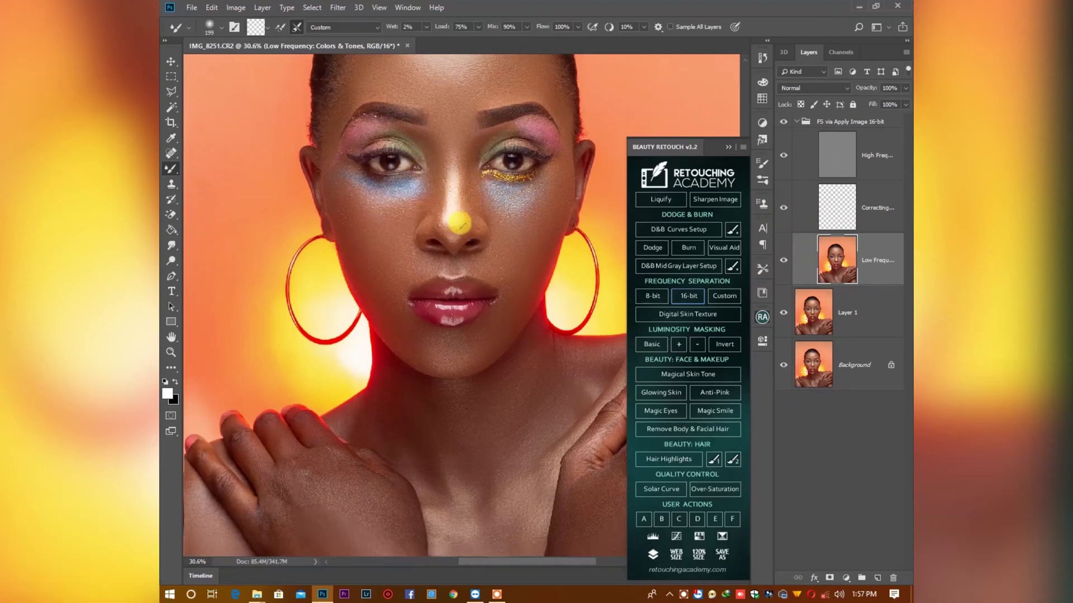
pyautogui.scroll(-3, 476, 239)
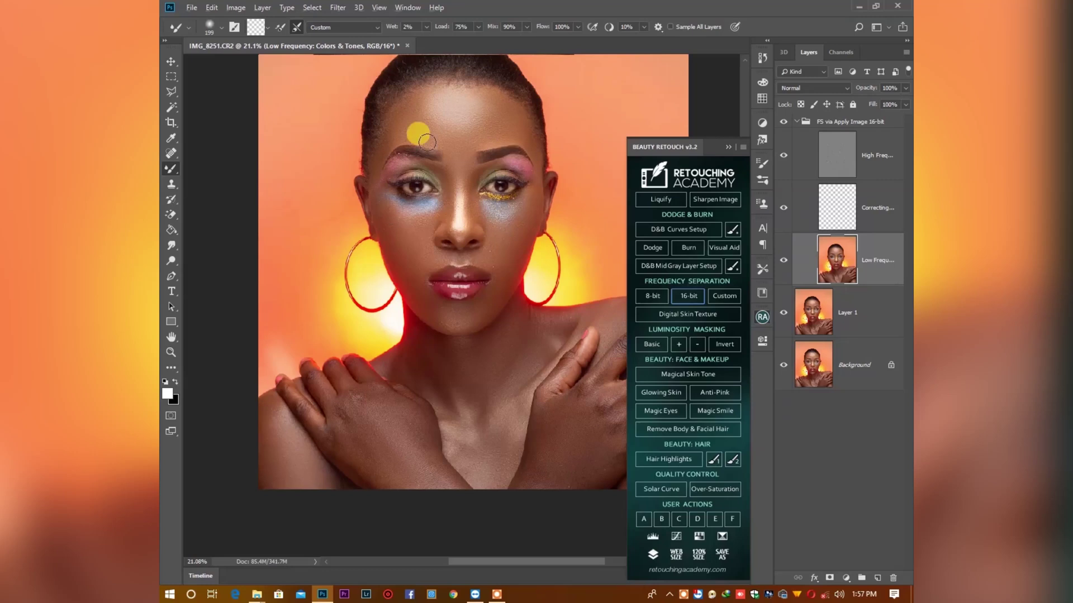
pyautogui.scroll(3, 426, 142)
pyautogui.scroll(-3, 427, 143)
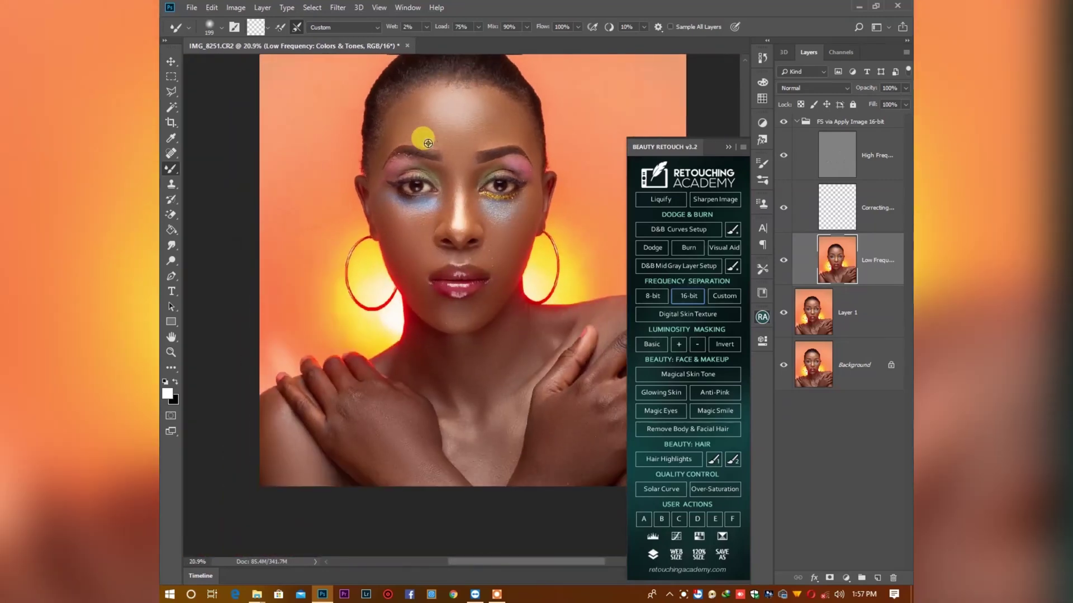
pyautogui.scroll(-2, 480, 369)
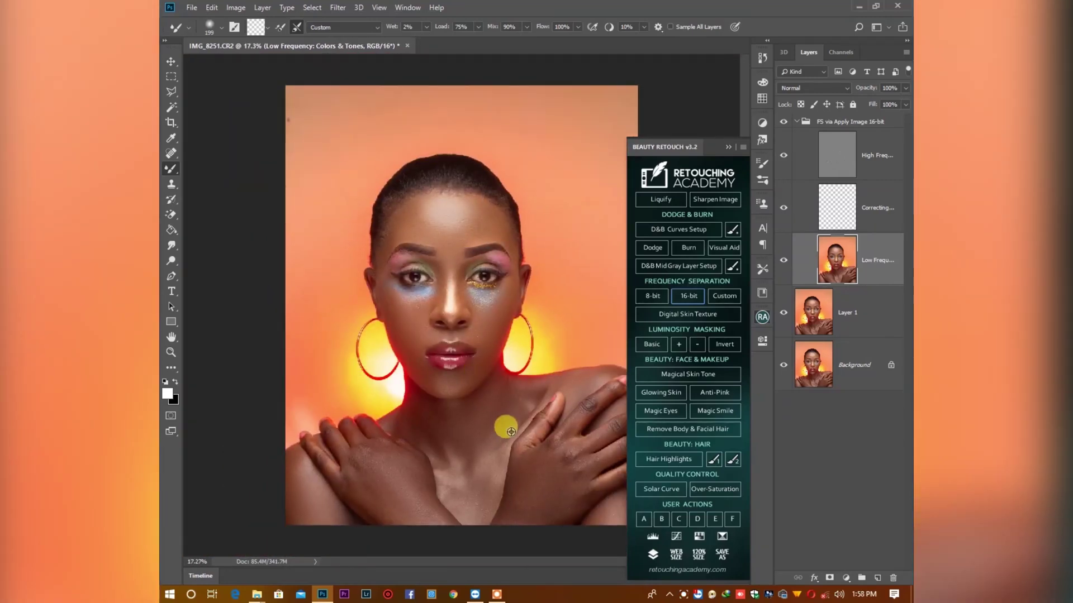
pyautogui.scroll(3, 511, 431)
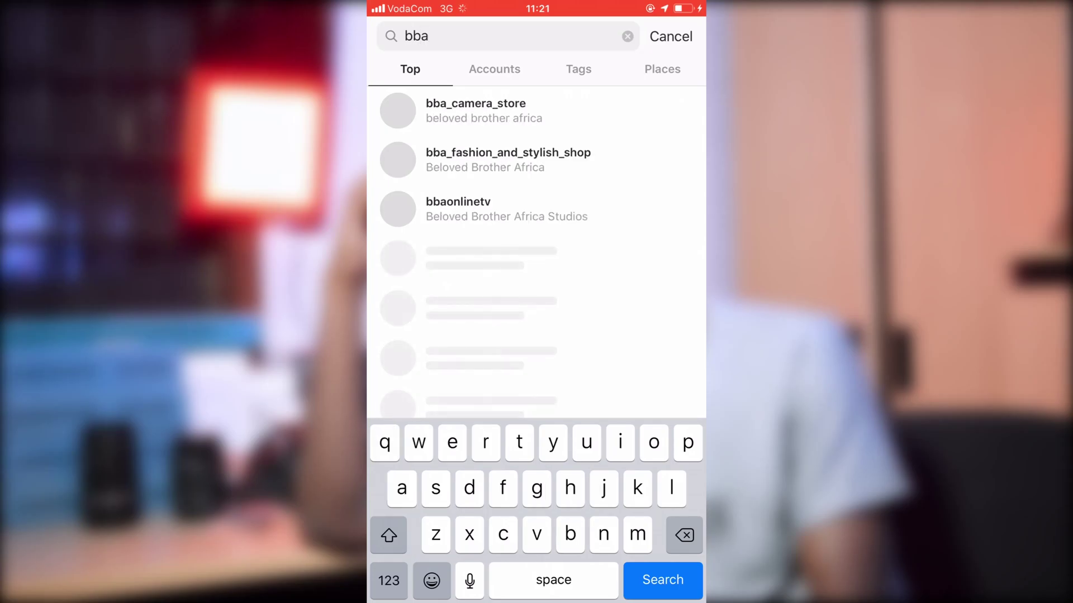
# Switch to Instagram, open the bba_camera_store profile from the search results for "bba" and look over its description and story highlights
pyautogui.click(536, 110)
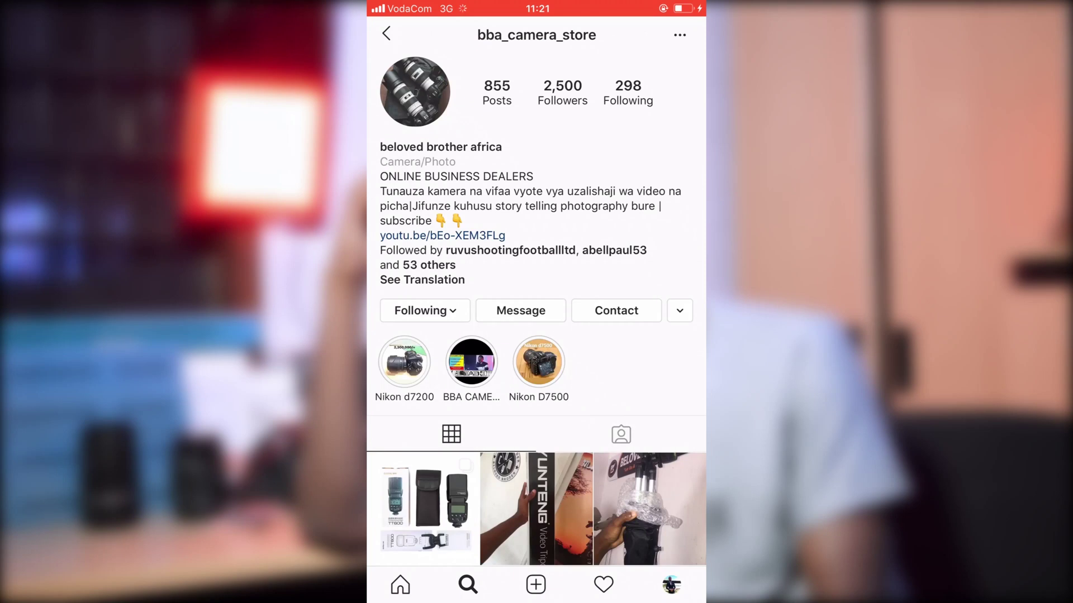
pyautogui.scroll(1, 536, 302)
pyautogui.scroll(-2, 536, 313)
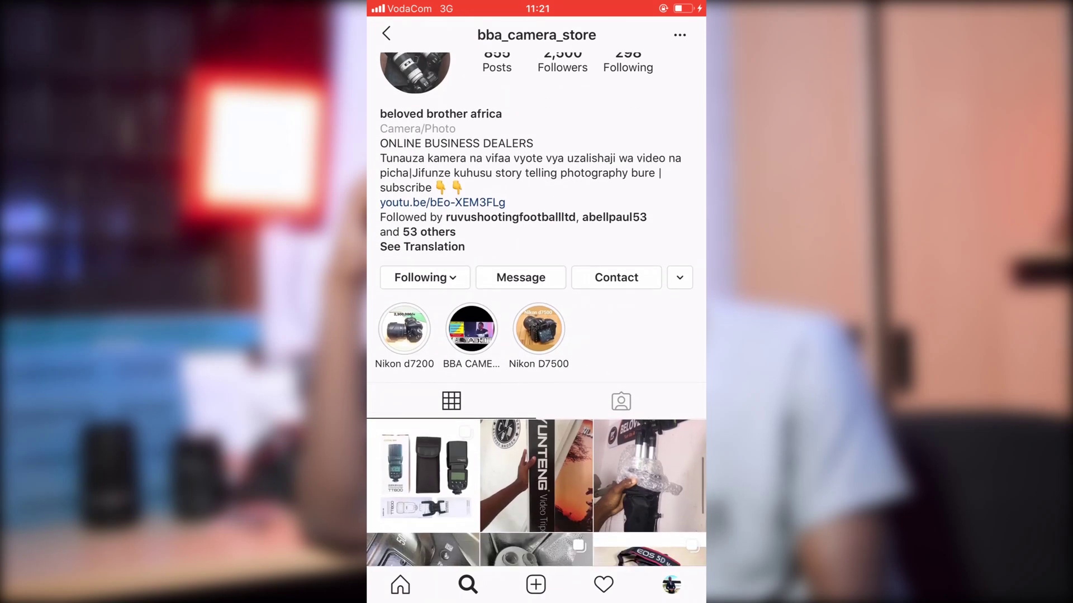
pyautogui.scroll(-3, 536, 313)
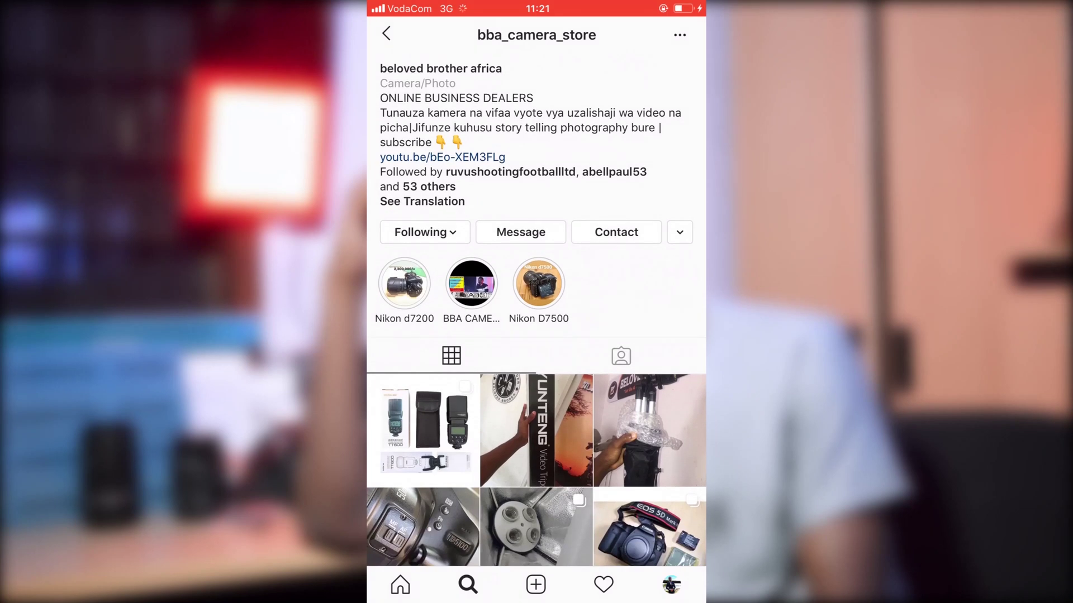
pyautogui.scroll(-2, 536, 313)
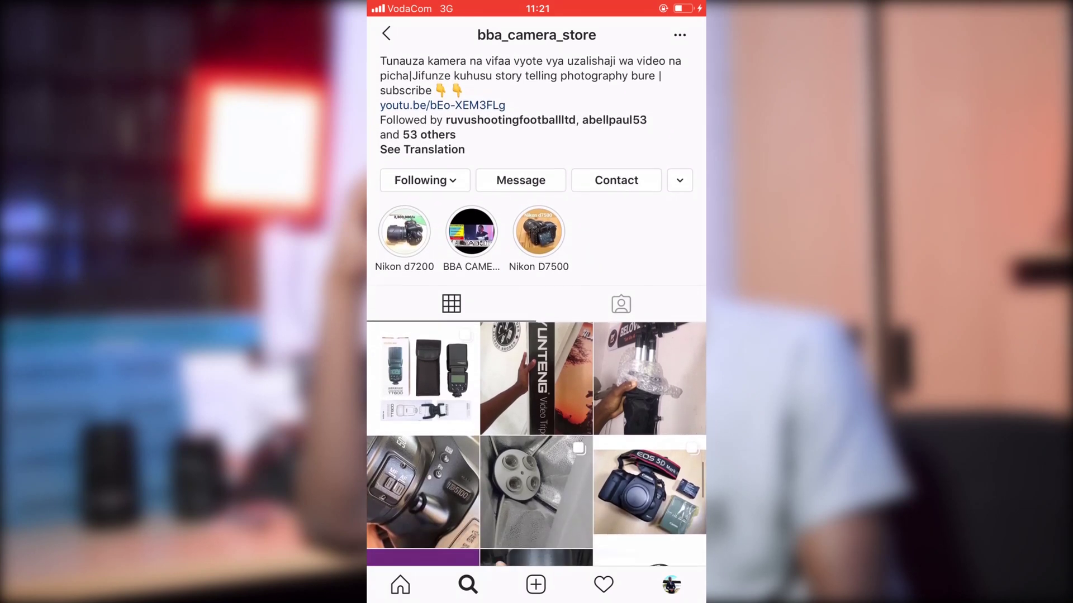
# Browse the store's photo grid and open the post showing the Godox TT600 speedlight
pyautogui.scroll(-4, 537, 313)
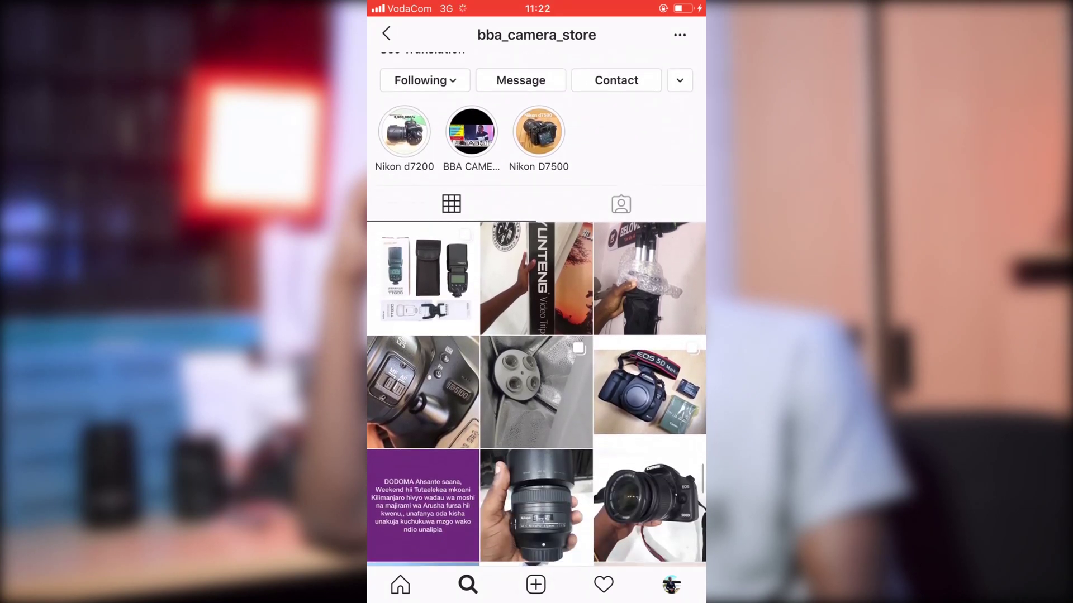
pyautogui.scroll(-4, 536, 313)
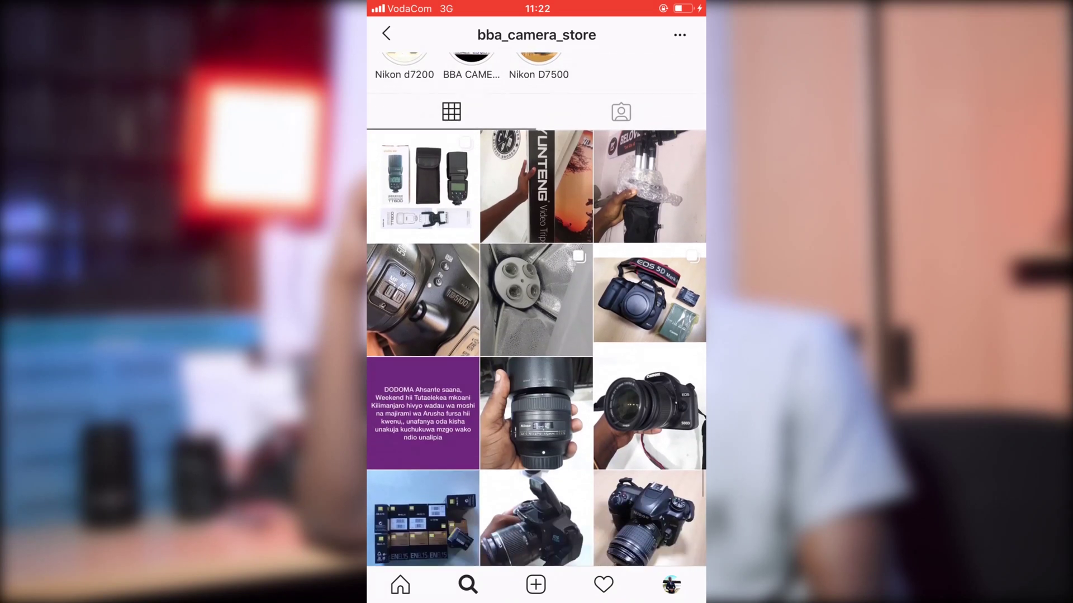
pyautogui.scroll(-2, 536, 313)
pyautogui.click(423, 153)
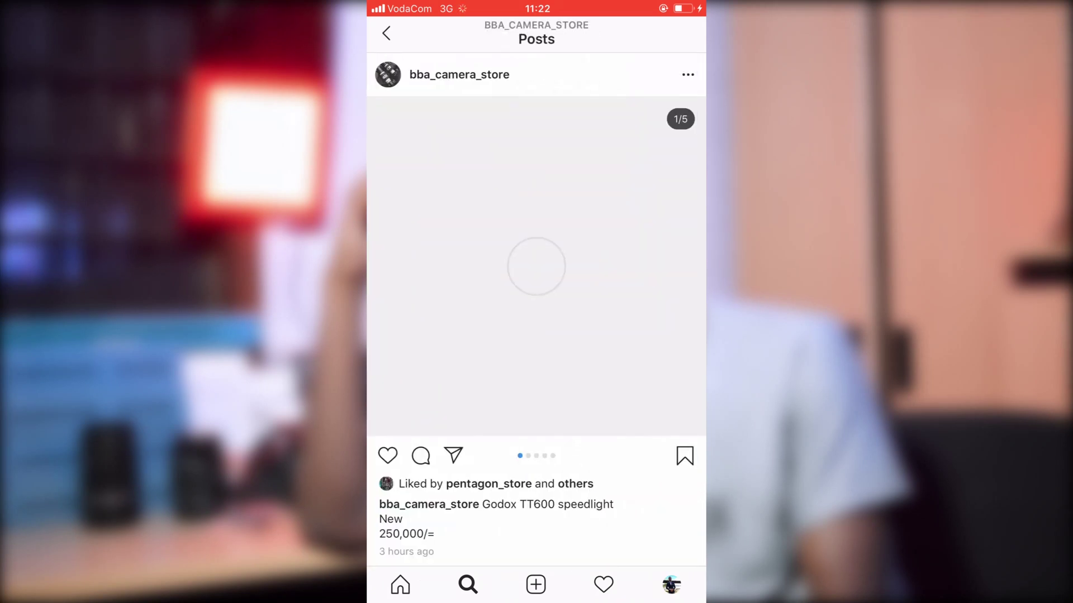